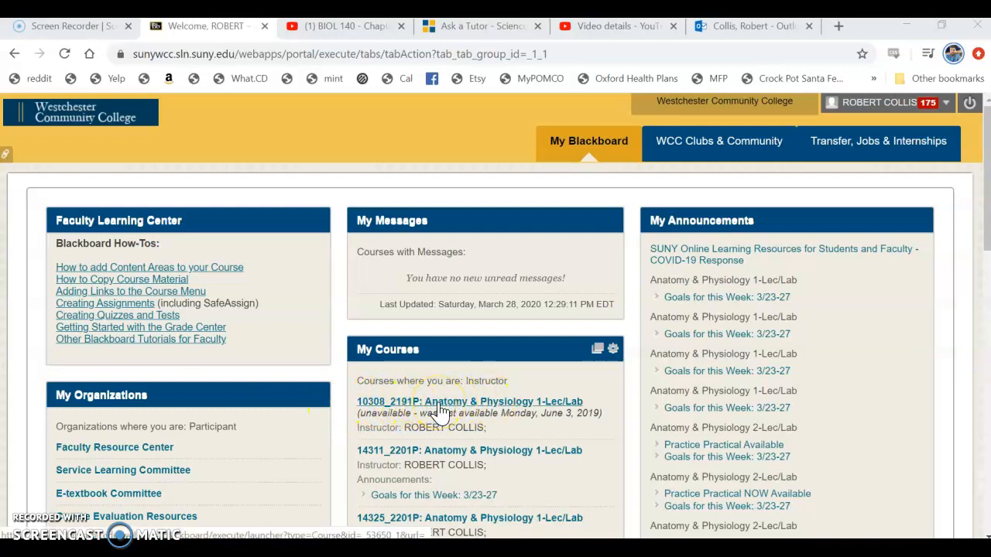
Step: Open the Course Content area of course 10308_2191P Anatomy & Physiology 1-Lec/Lab and start creating a file item
{"action": "left_click", "coordinate": [439, 404]}
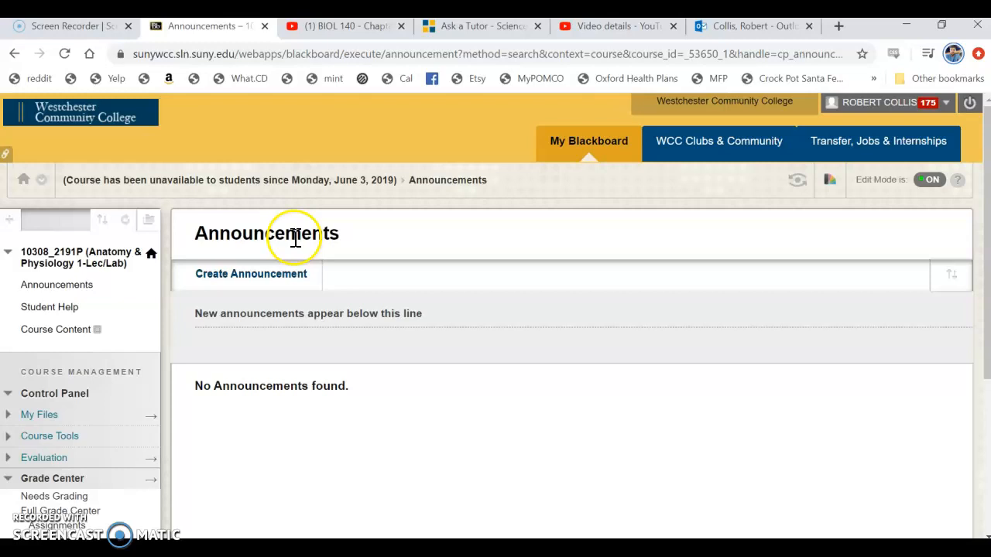
{"action": "left_click", "coordinate": [63, 333]}
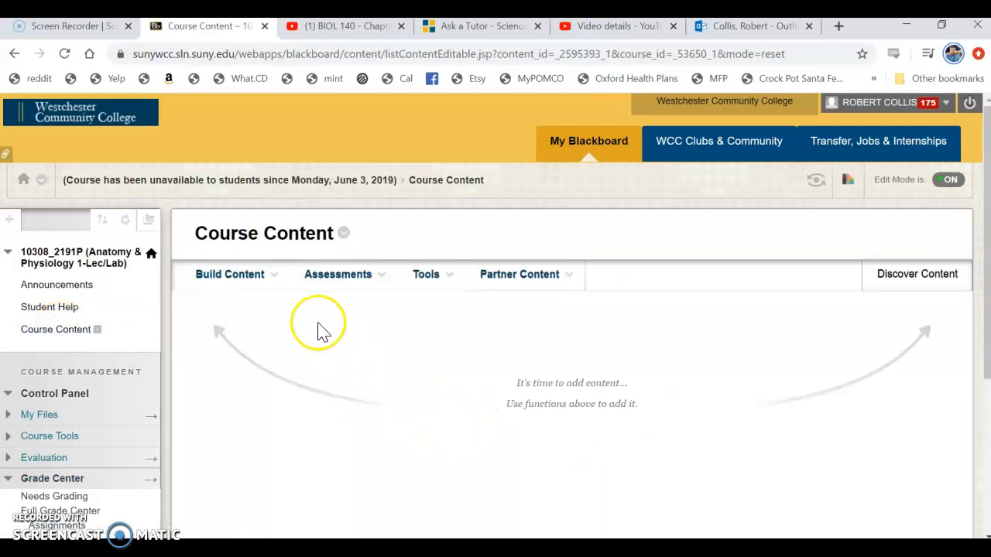
{"action": "left_click", "coordinate": [254, 277]}
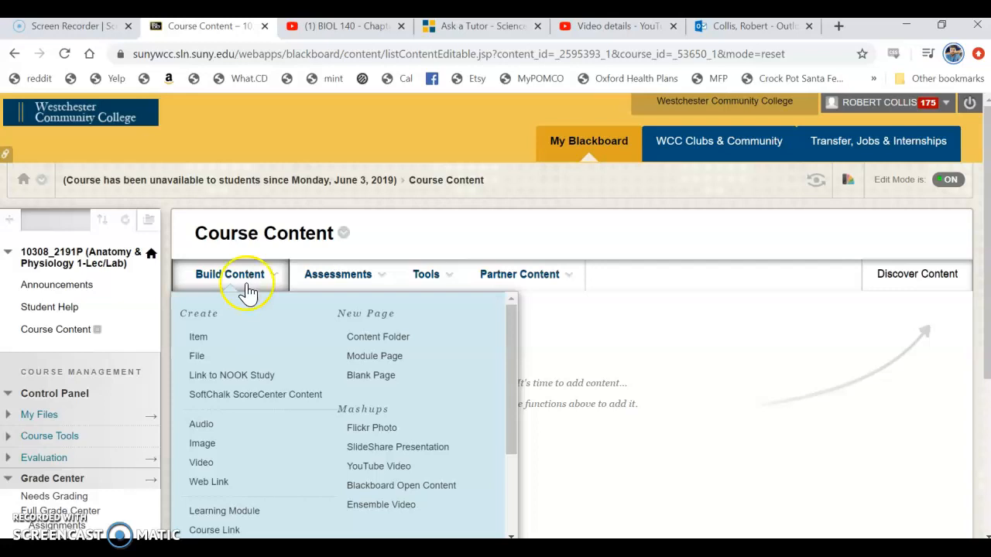
{"action": "left_click", "coordinate": [204, 358]}
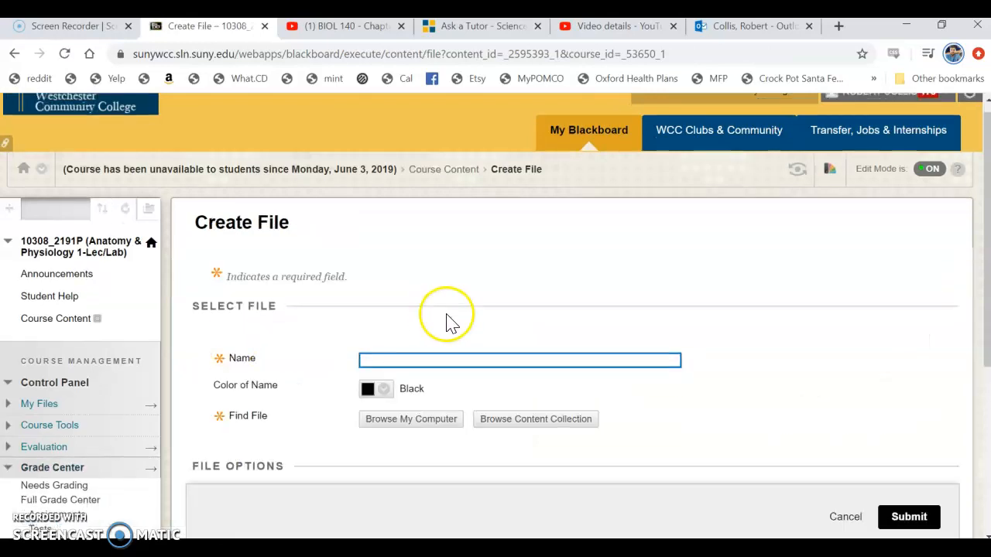
{"action": "scroll", "coordinate": [447, 322], "scroll_direction": "down", "scroll_amount": 1}
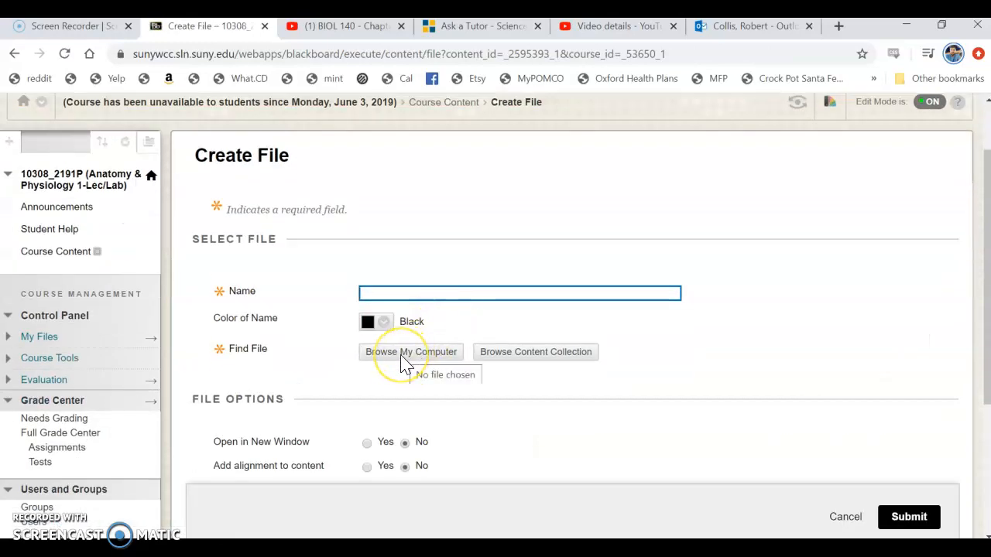
Step: Attach the document "A&P 1 Lab Fridays Sp20" from the Spring 2020 Syllabi folder on TRAVELDRIVE (D:)
{"action": "left_click", "coordinate": [401, 359]}
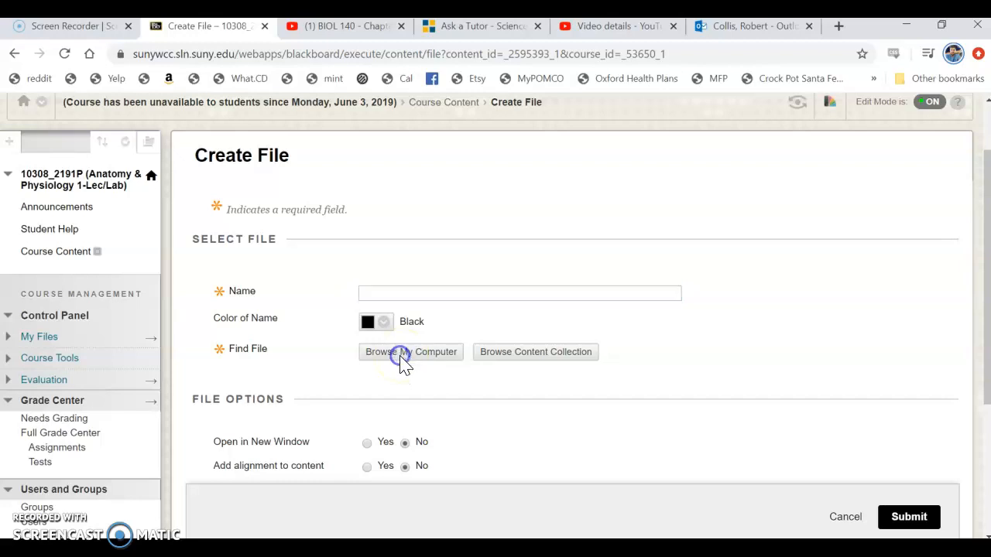
{"action": "left_click", "coordinate": [72, 304]}
{"action": "scroll", "coordinate": [316, 215], "scroll_direction": "down", "scroll_amount": 3}
{"action": "scroll", "coordinate": [314, 217], "scroll_direction": "down", "scroll_amount": 7}
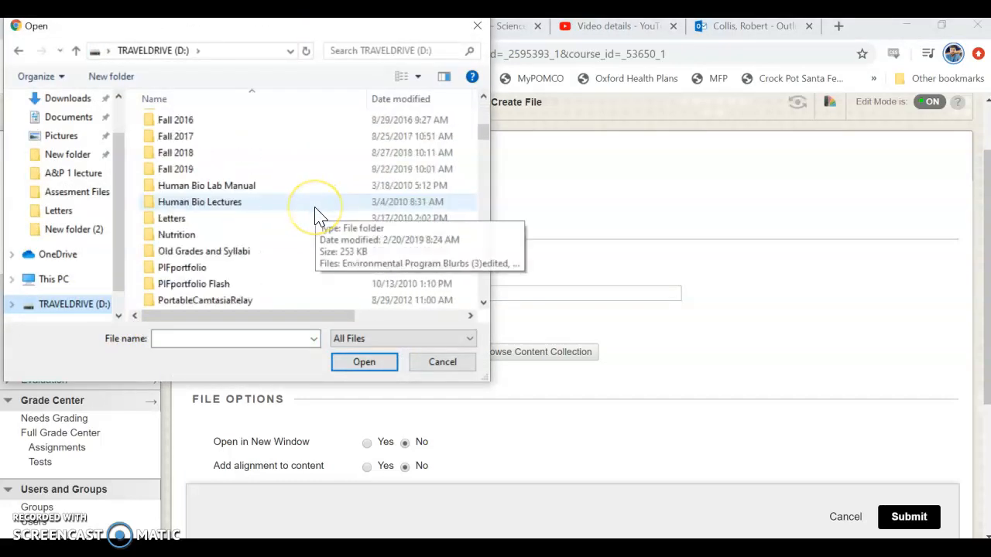
{"action": "double_click", "coordinate": [232, 250]}
{"action": "double_click", "coordinate": [202, 122]}
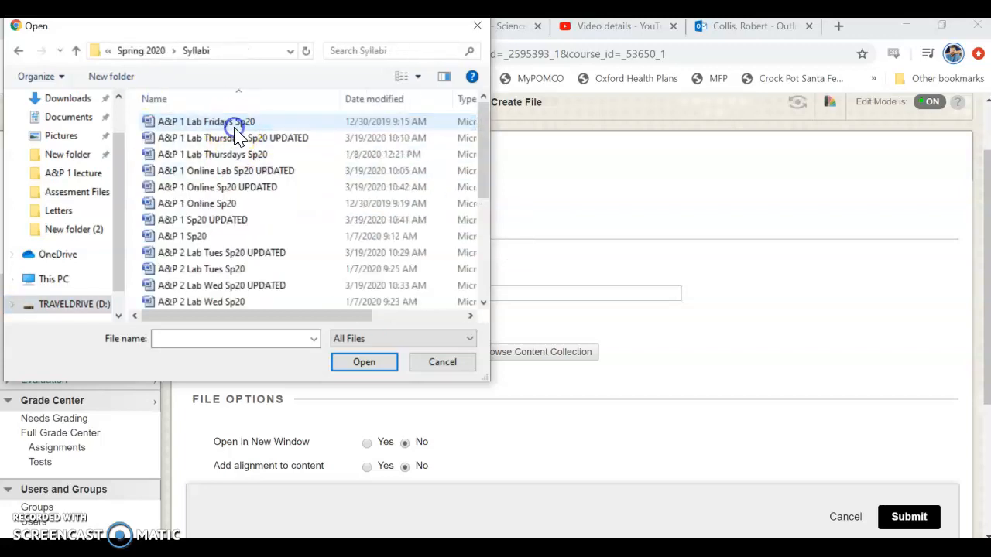
{"action": "left_click", "coordinate": [209, 121]}
{"action": "left_click", "coordinate": [364, 362]}
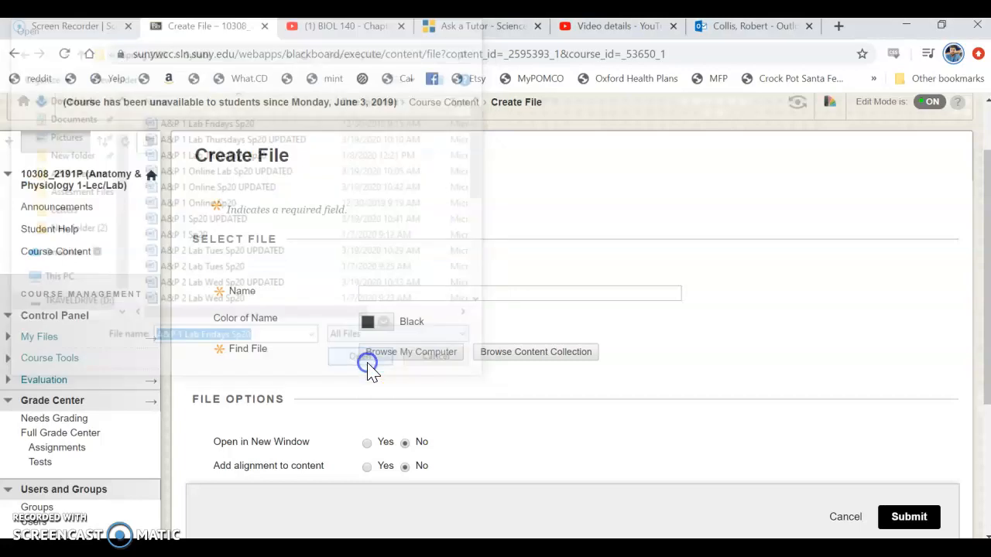
Step: Name the file item "Syllabus" and submit it to the course content
{"action": "left_click", "coordinate": [432, 291]}
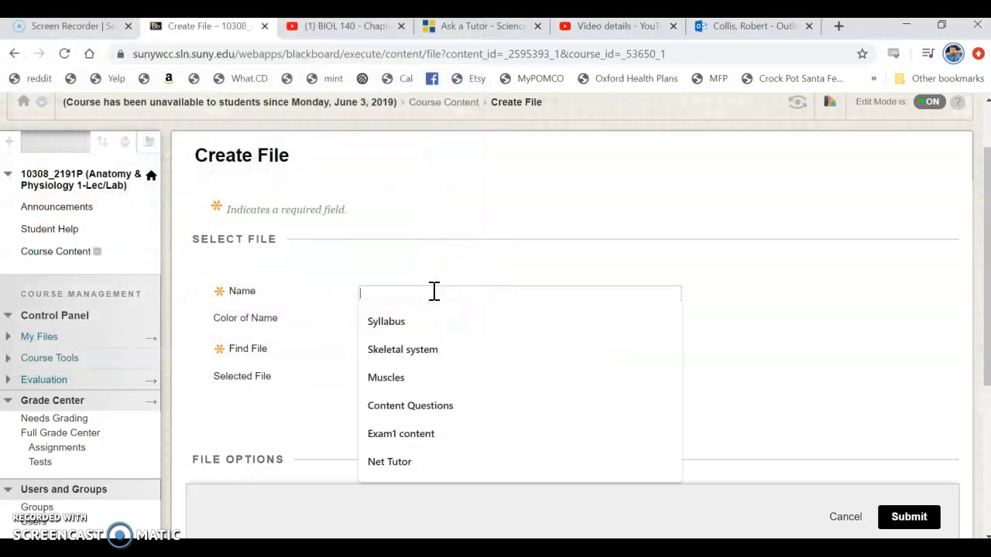
{"action": "left_click", "coordinate": [425, 316]}
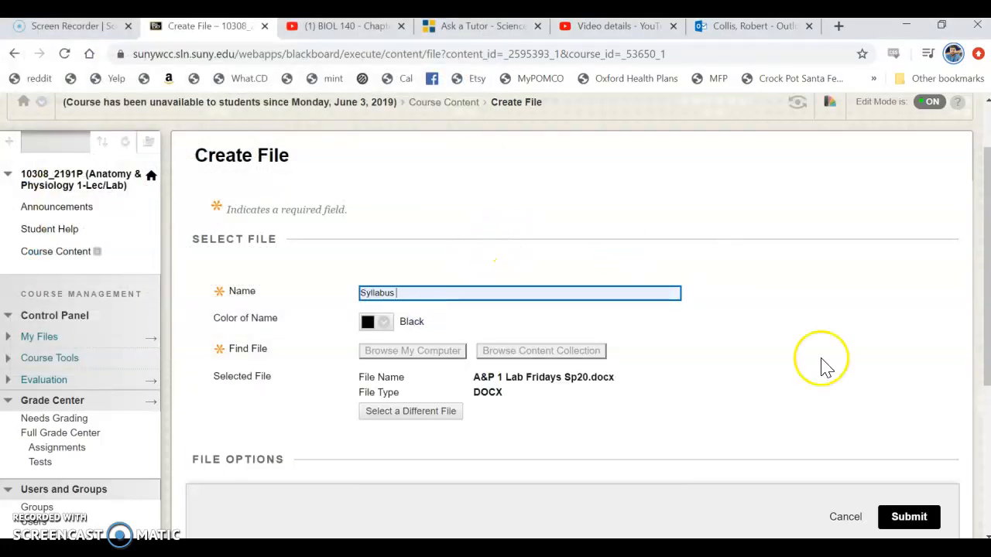
{"action": "left_click", "coordinate": [914, 523]}
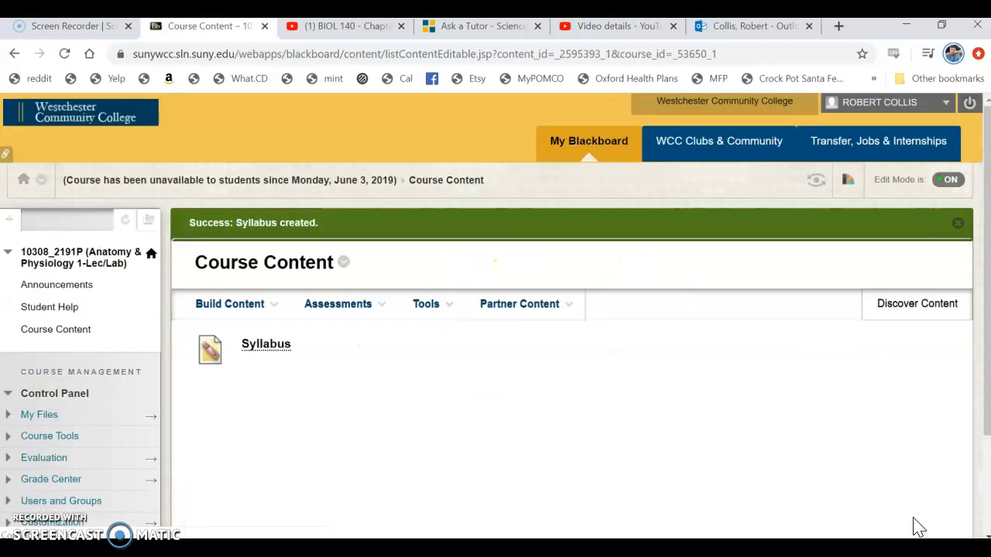
Step: Start another file item and attach "A&P 1 - Central Nervous System Sp12" from the A&P 1 lecture folder within A&P Lectures on TRAVELDRIVE (D:)
{"action": "left_click", "coordinate": [329, 306]}
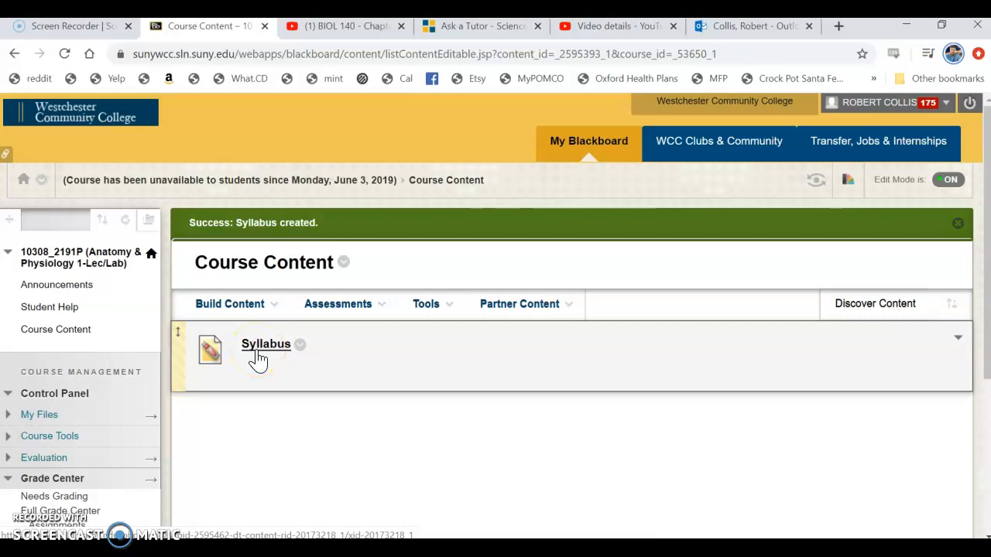
{"action": "left_click", "coordinate": [261, 307]}
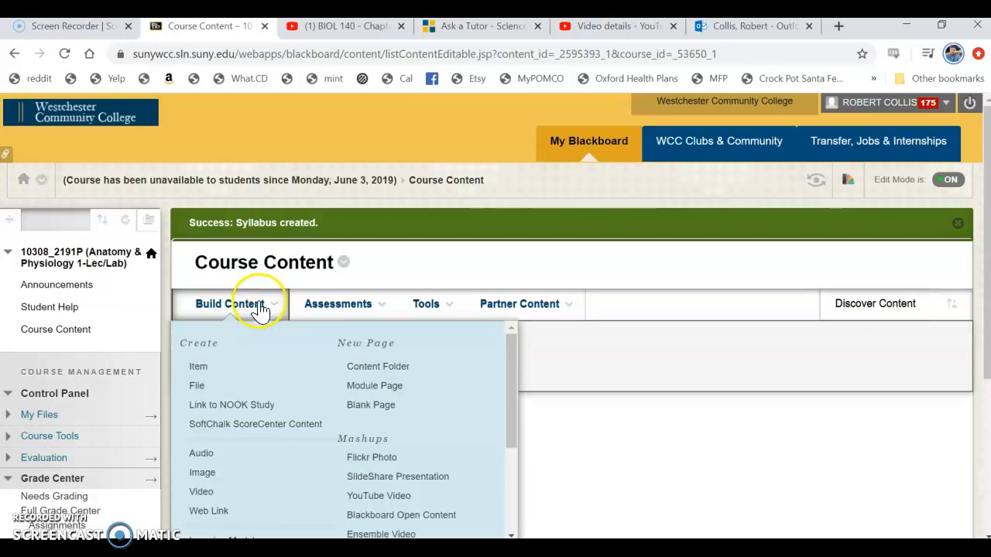
{"action": "left_click", "coordinate": [200, 387]}
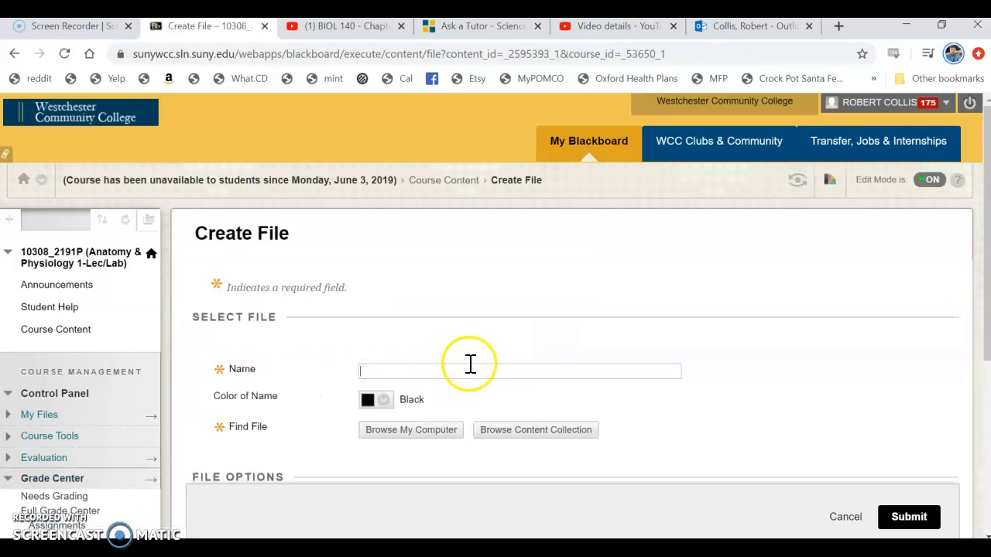
{"action": "left_click", "coordinate": [412, 438]}
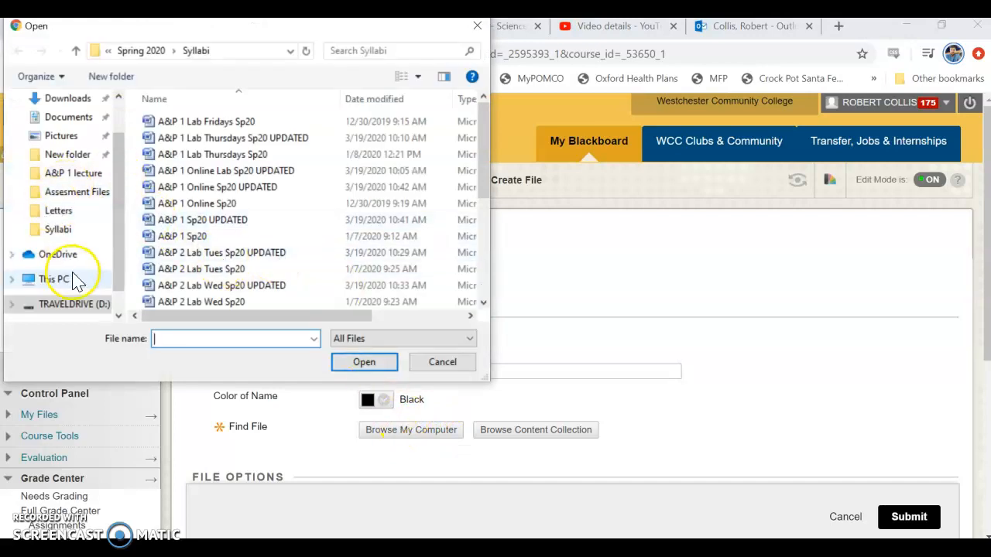
{"action": "left_click", "coordinate": [74, 310]}
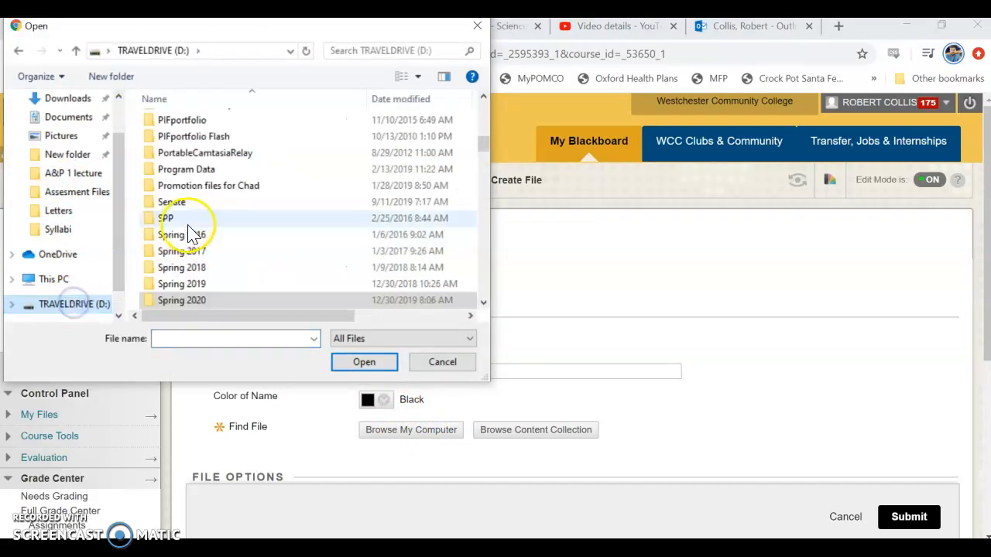
{"action": "scroll", "coordinate": [248, 201], "scroll_direction": "up", "scroll_amount": 10}
{"action": "double_click", "coordinate": [230, 121]}
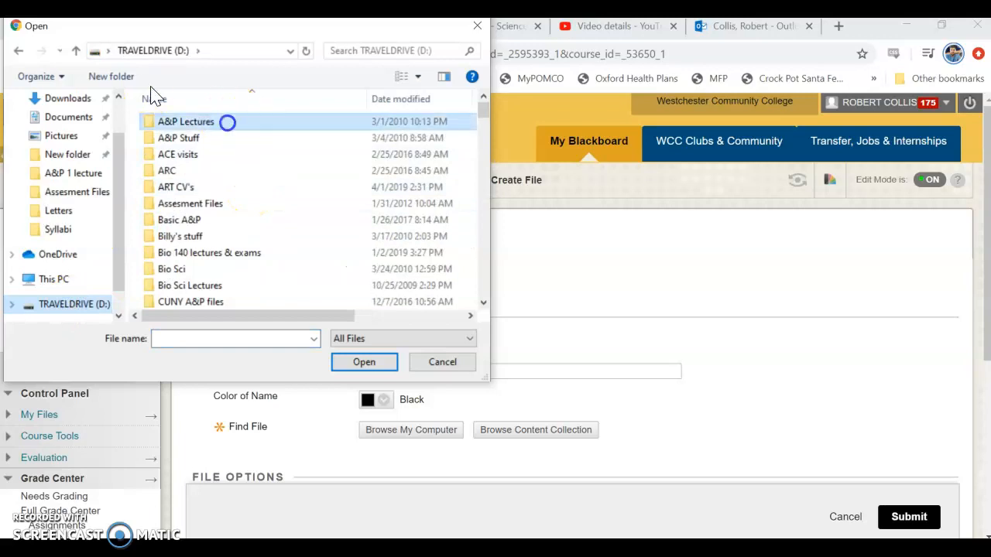
{"action": "double_click", "coordinate": [226, 124]}
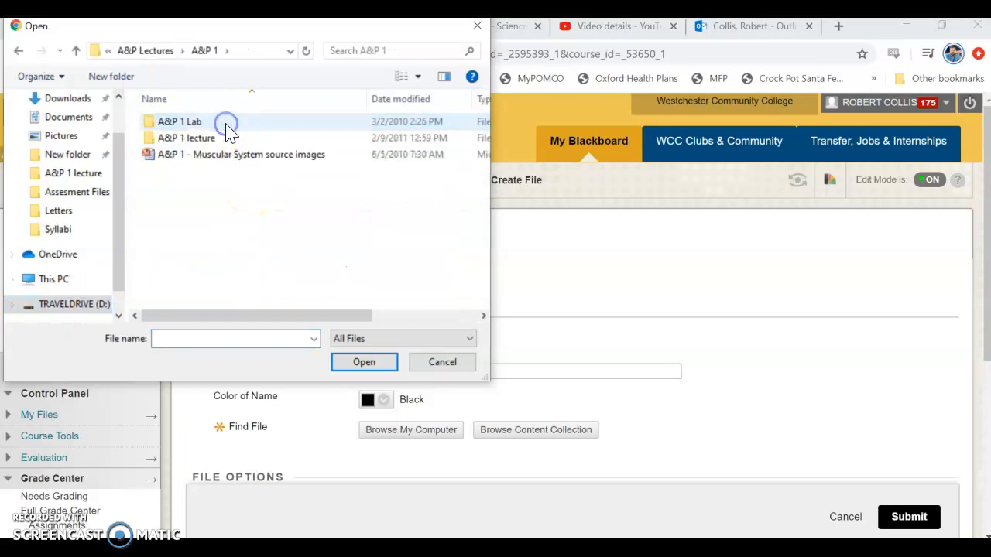
{"action": "double_click", "coordinate": [222, 137]}
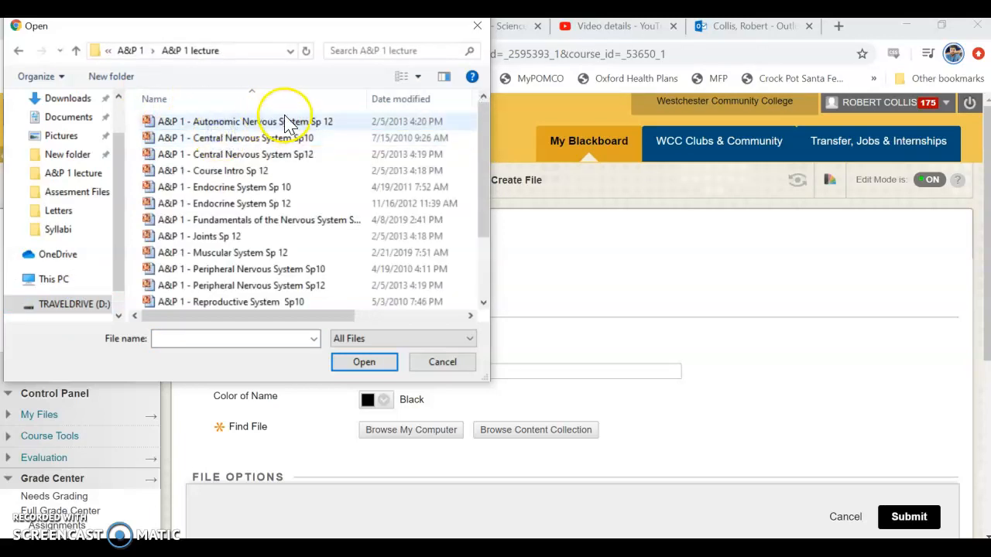
{"action": "left_click", "coordinate": [236, 155]}
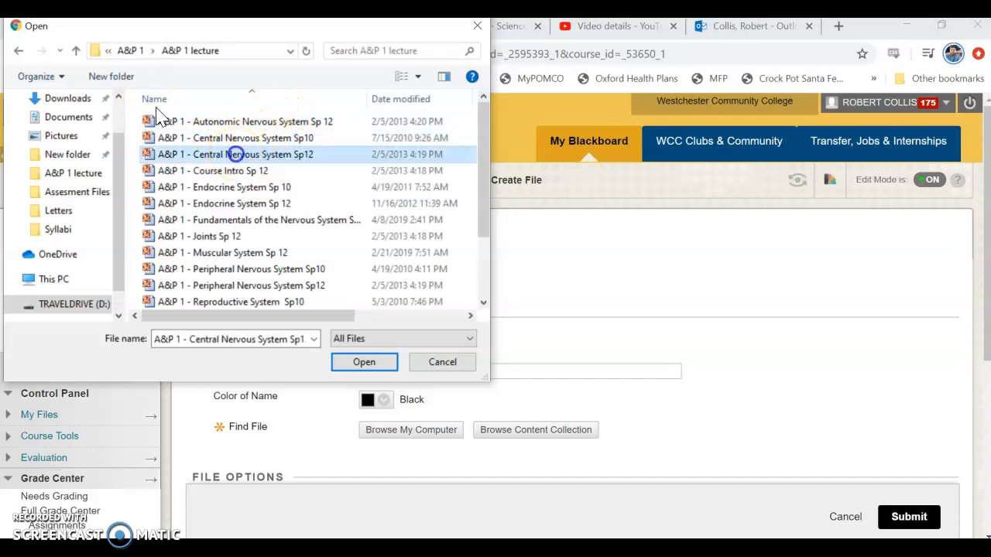
{"action": "left_click", "coordinate": [364, 362]}
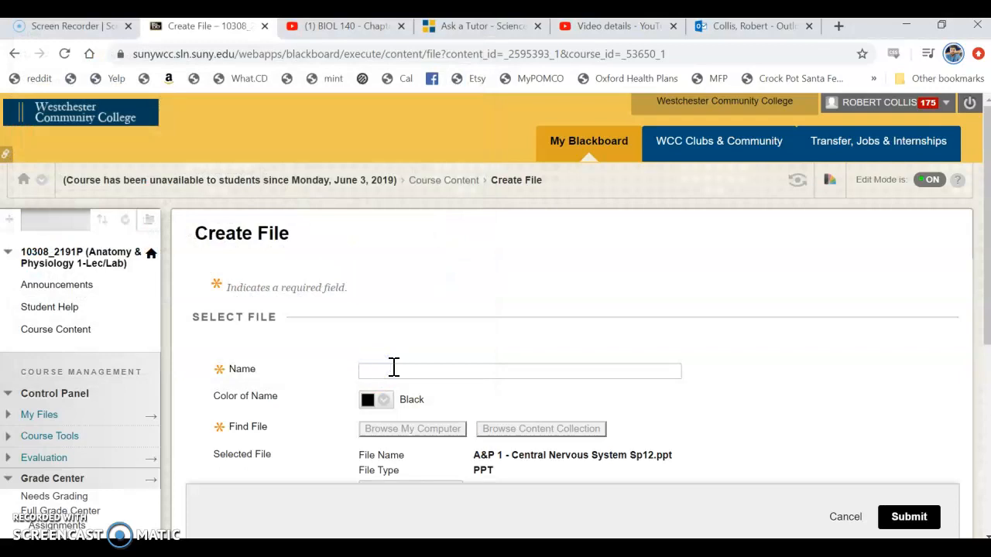
Step: Name the presentation's file item "CNS" and submit it to the course content
{"action": "left_click", "coordinate": [393, 370]}
{"action": "type", "text": "CNS"}
{"action": "left_click", "coordinate": [436, 347]}
{"action": "scroll", "coordinate": [840, 347], "scroll_direction": "down", "scroll_amount": 2}
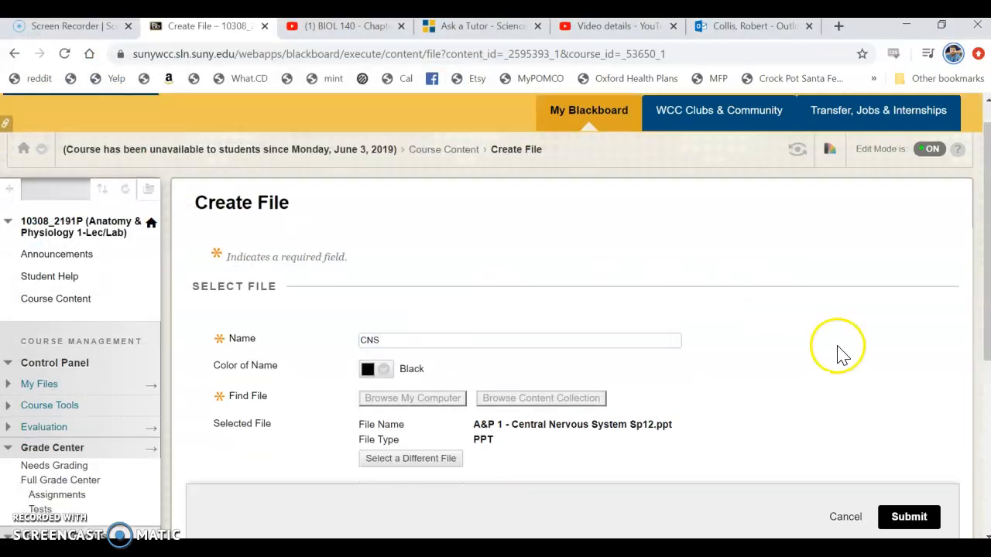
{"action": "left_click", "coordinate": [909, 520]}
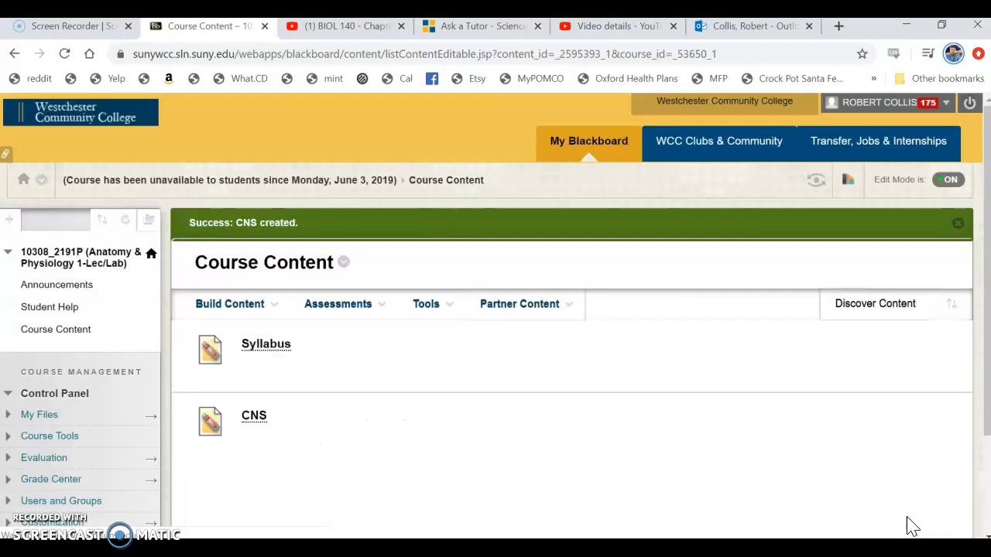
Step: Create a content folder named "Lecture Slides" in the Course Content area
{"action": "scroll", "coordinate": [309, 421], "scroll_direction": "down", "scroll_amount": 1}
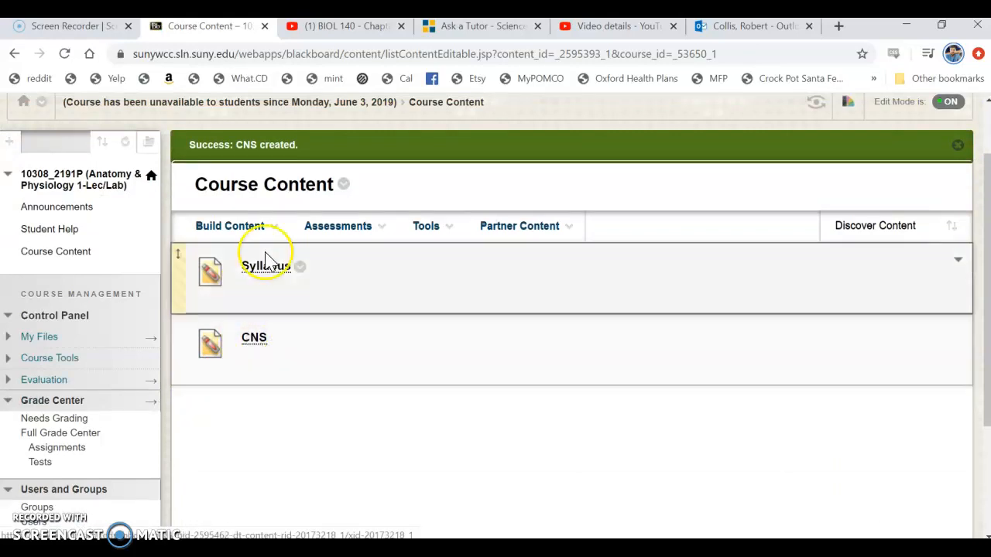
{"action": "left_click", "coordinate": [259, 224]}
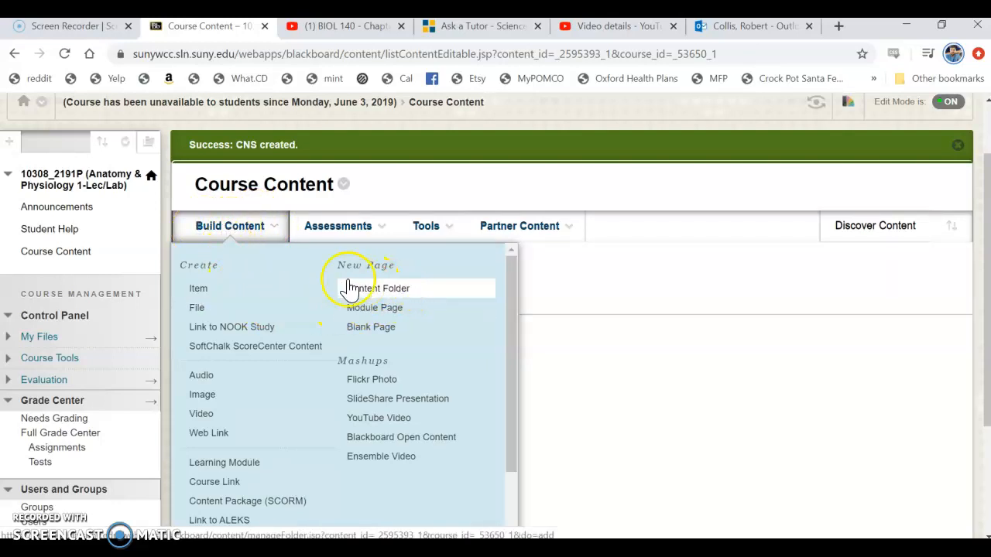
{"action": "left_click", "coordinate": [381, 296]}
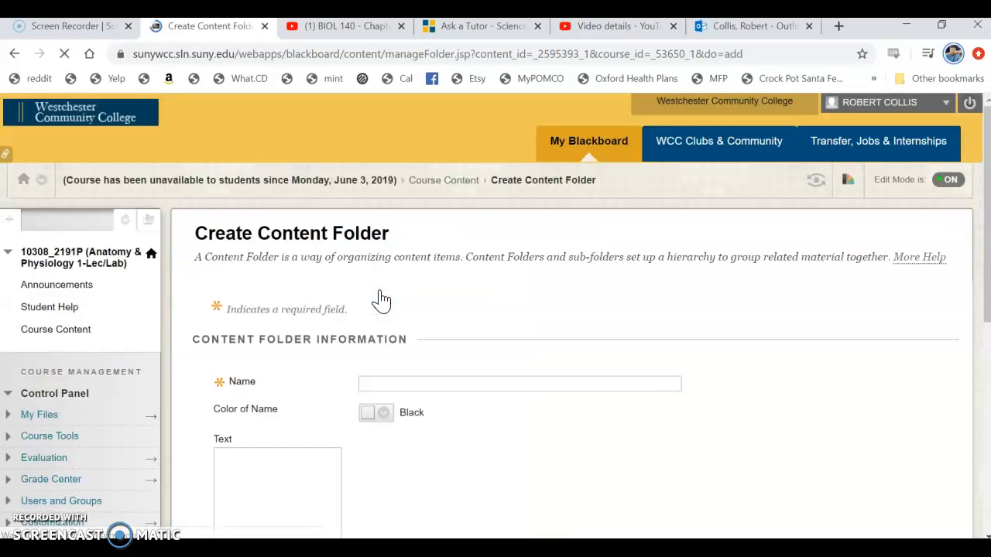
{"action": "left_click", "coordinate": [416, 360]}
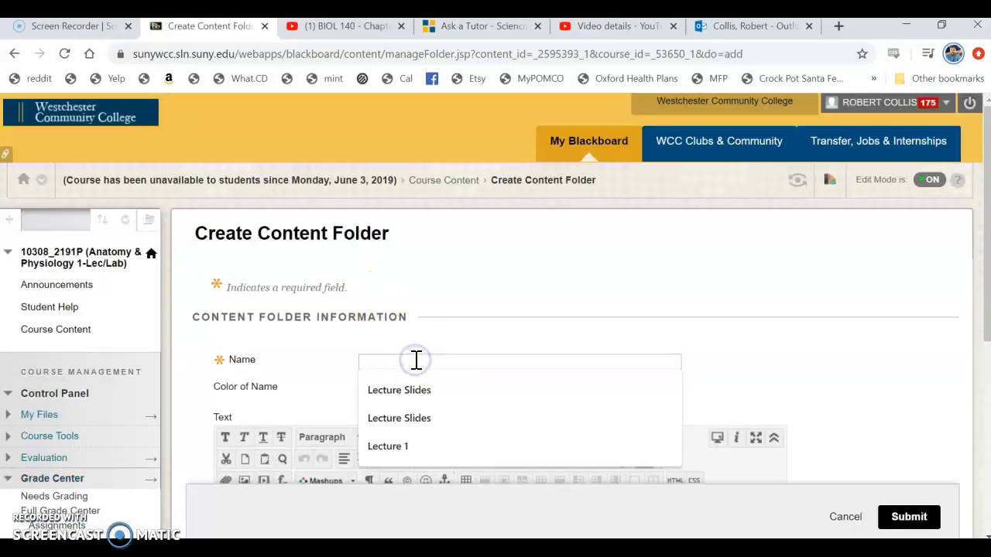
{"action": "left_click", "coordinate": [410, 389]}
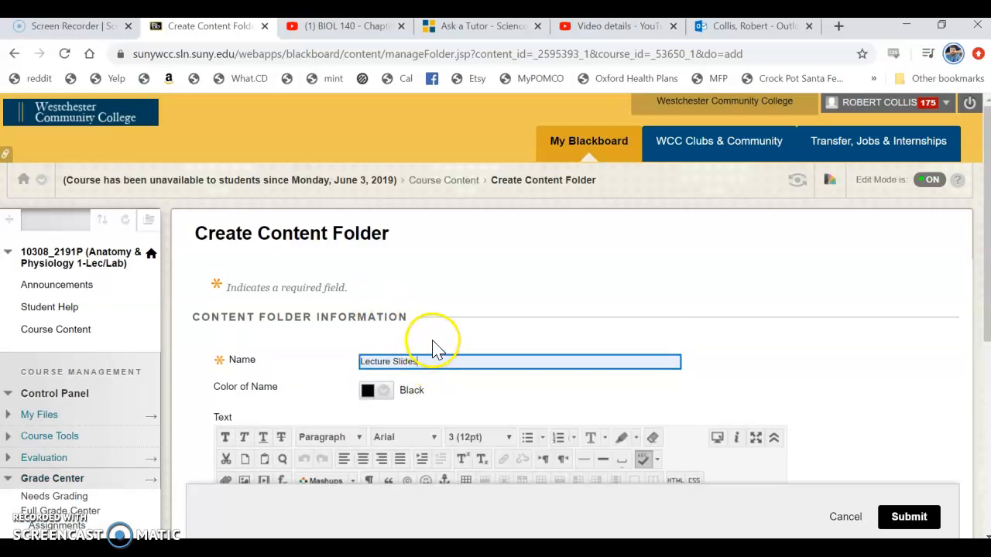
{"action": "left_click", "coordinate": [912, 519]}
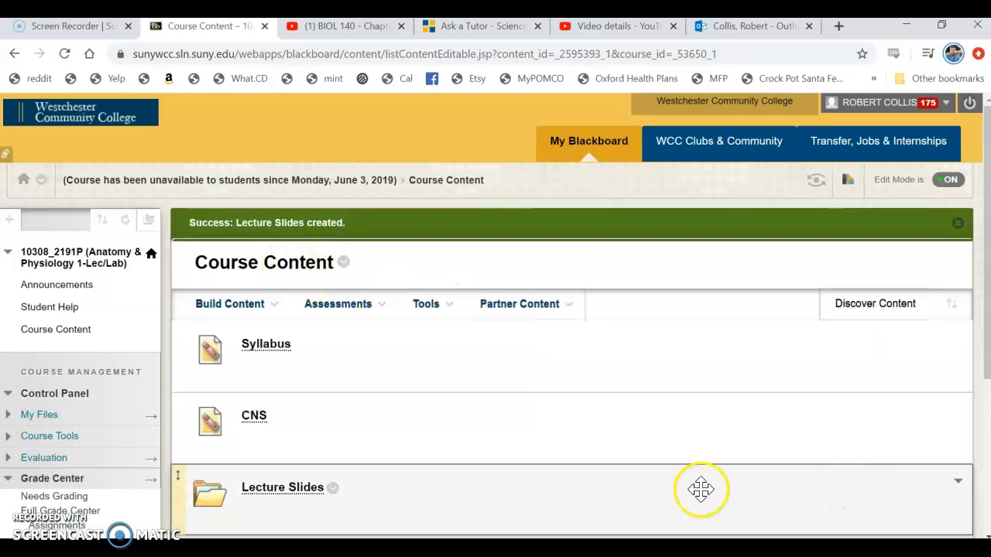
Step: Start a file item inside the Lecture Slides folder and attach "A&P 1 - Autonomic Nervous System Sp 12" from the A&P 1 lecture folder
{"action": "scroll", "coordinate": [805, 496], "scroll_direction": "down", "scroll_amount": 1}
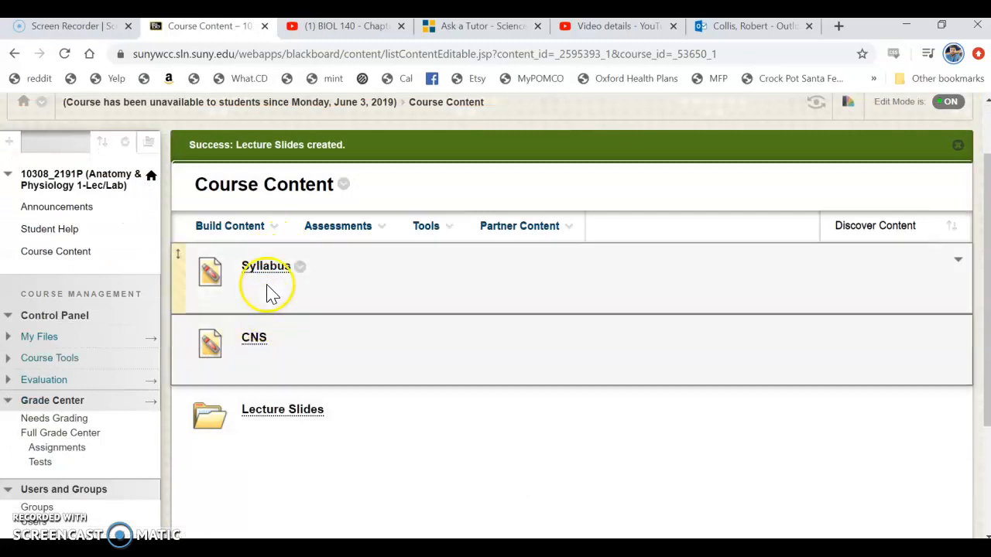
{"action": "left_click", "coordinate": [287, 414]}
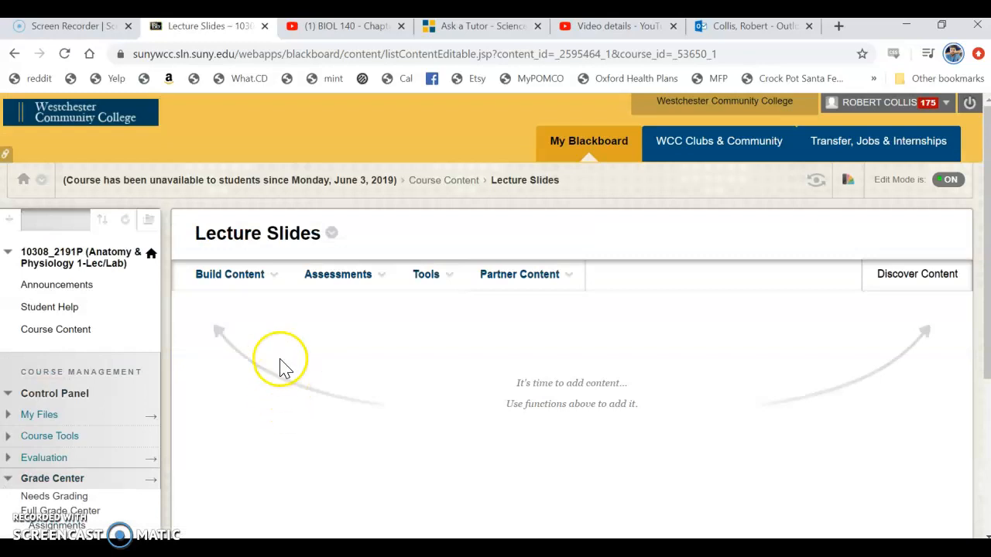
{"action": "left_click", "coordinate": [256, 286]}
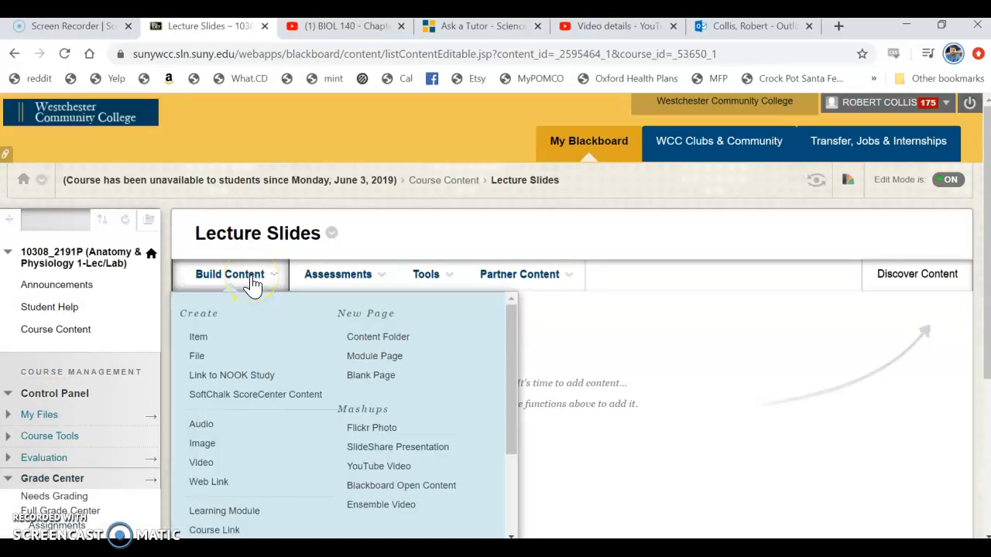
{"action": "left_click", "coordinate": [267, 232]}
{"action": "left_click", "coordinate": [228, 285]}
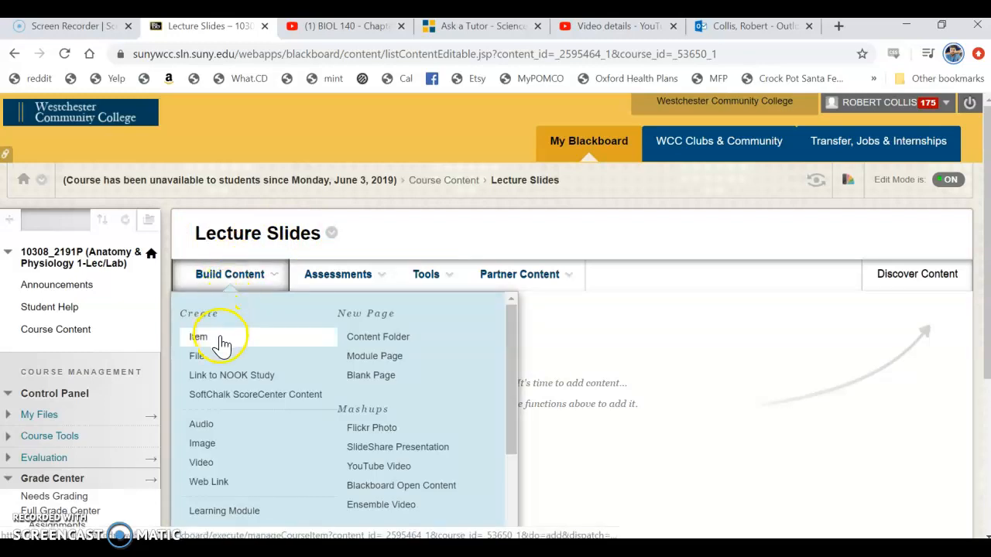
{"action": "left_click", "coordinate": [204, 357]}
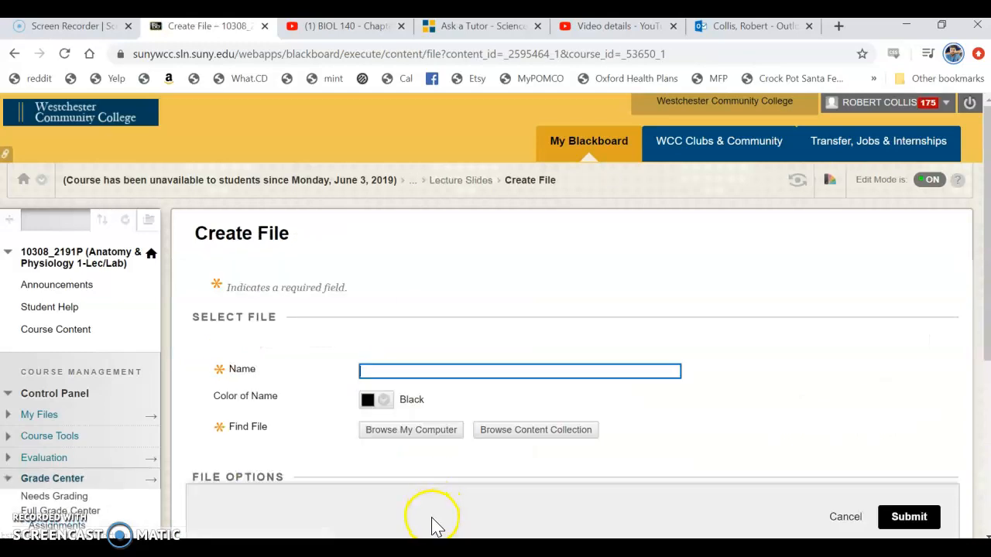
{"action": "left_click", "coordinate": [420, 431]}
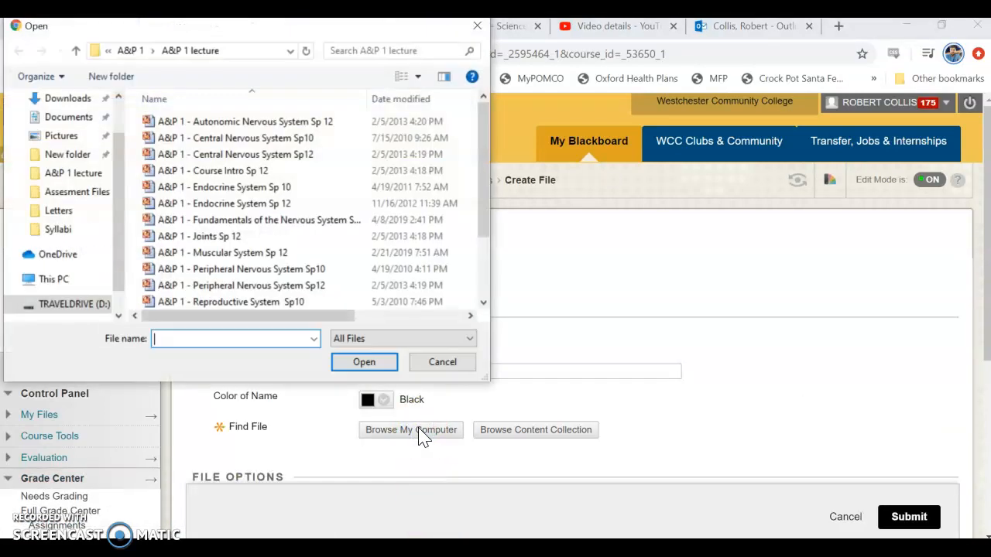
{"action": "double_click", "coordinate": [284, 122]}
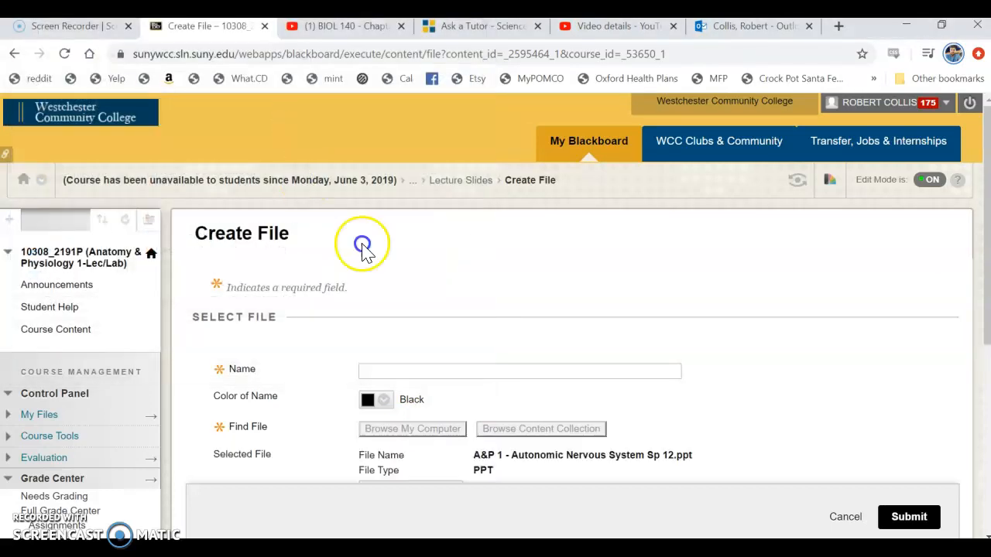
Step: Name the Autonomic Nervous System file item "ANS" and submit it to the Lecture Slides folder
{"action": "left_click", "coordinate": [452, 369]}
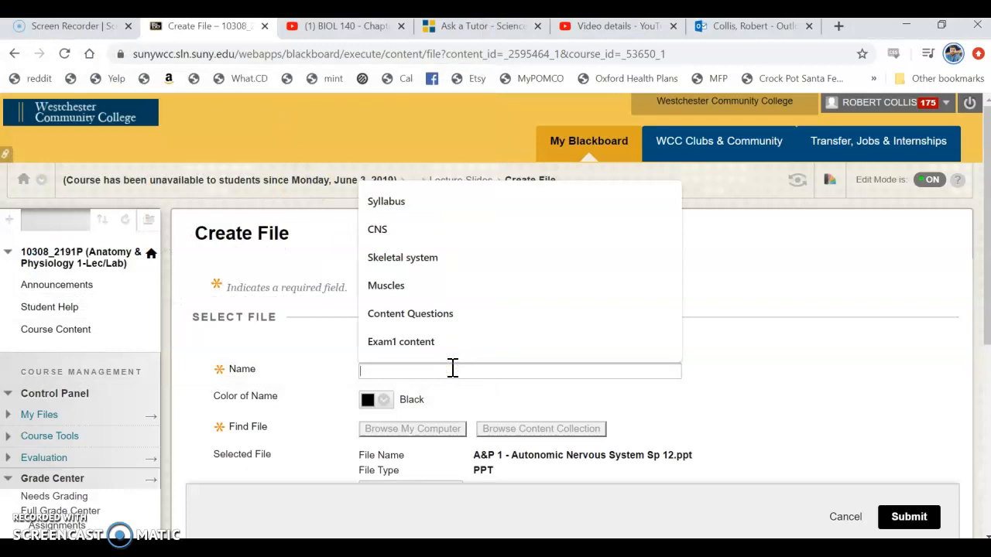
{"action": "type", "text": "ANS"}
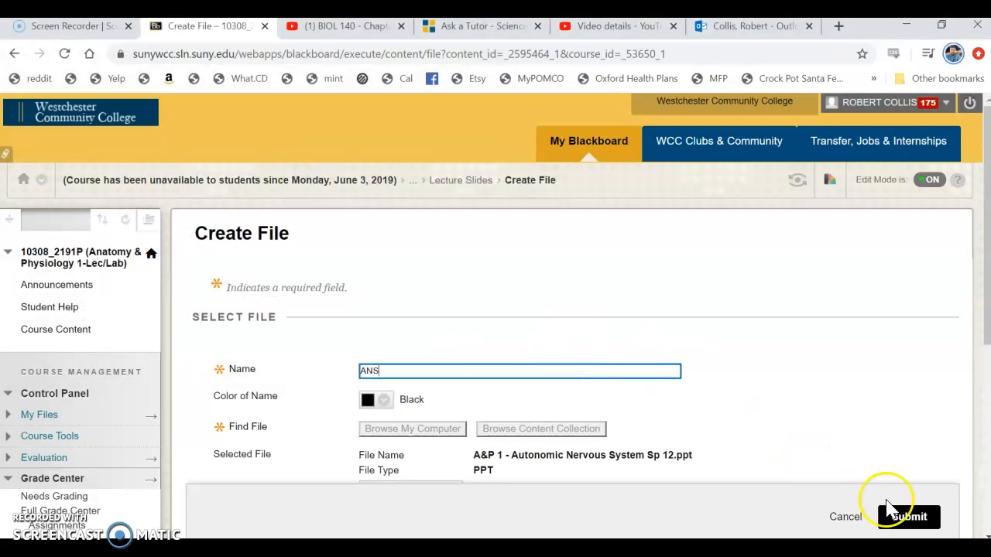
{"action": "left_click", "coordinate": [902, 519]}
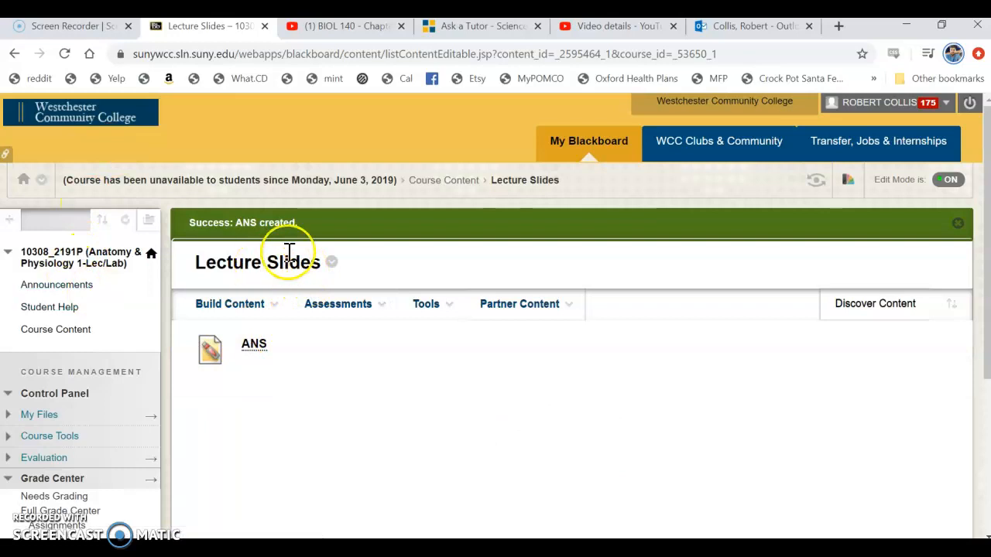
Step: Move the CNS item from Course Content into the Lecture Slides folder of the same course
{"action": "left_click", "coordinate": [435, 185]}
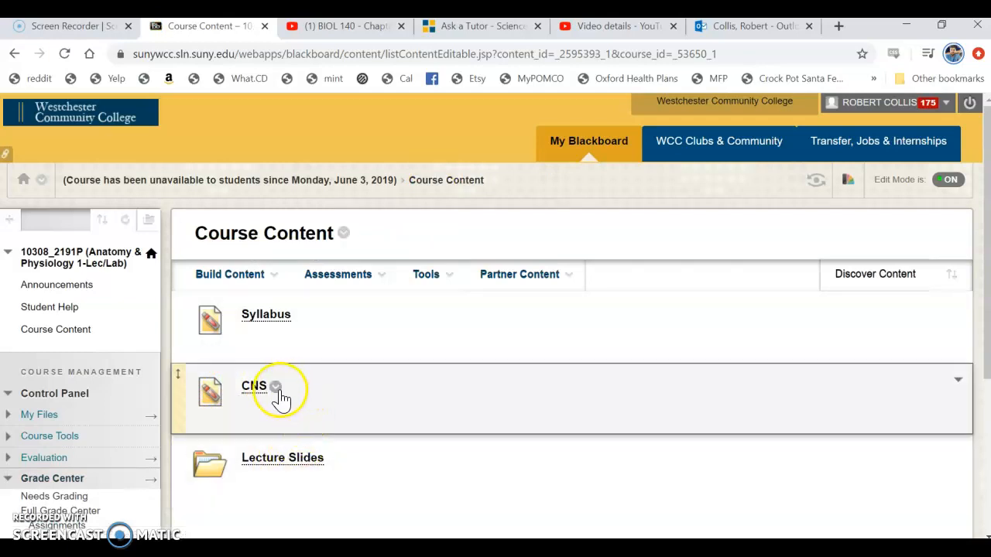
{"action": "left_click", "coordinate": [276, 387]}
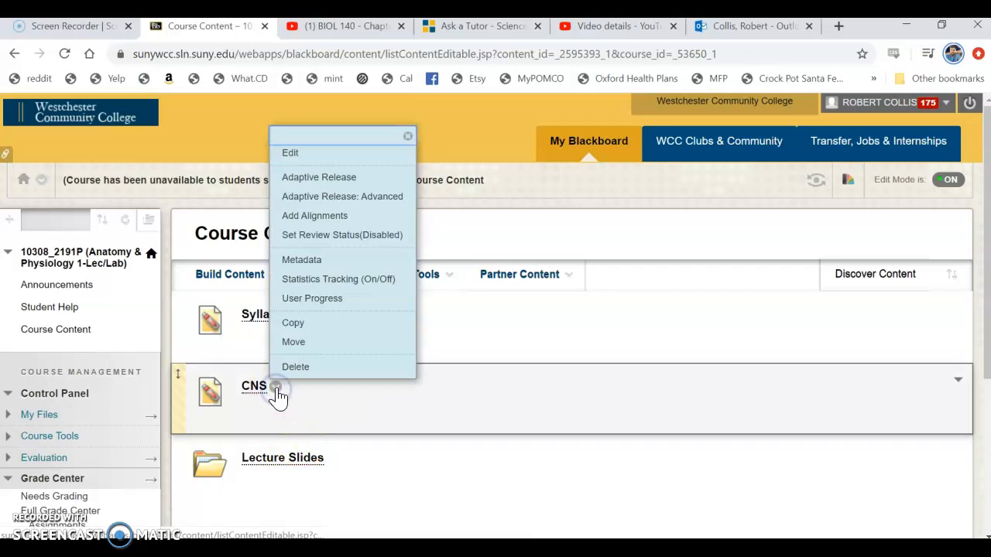
{"action": "left_click", "coordinate": [309, 345]}
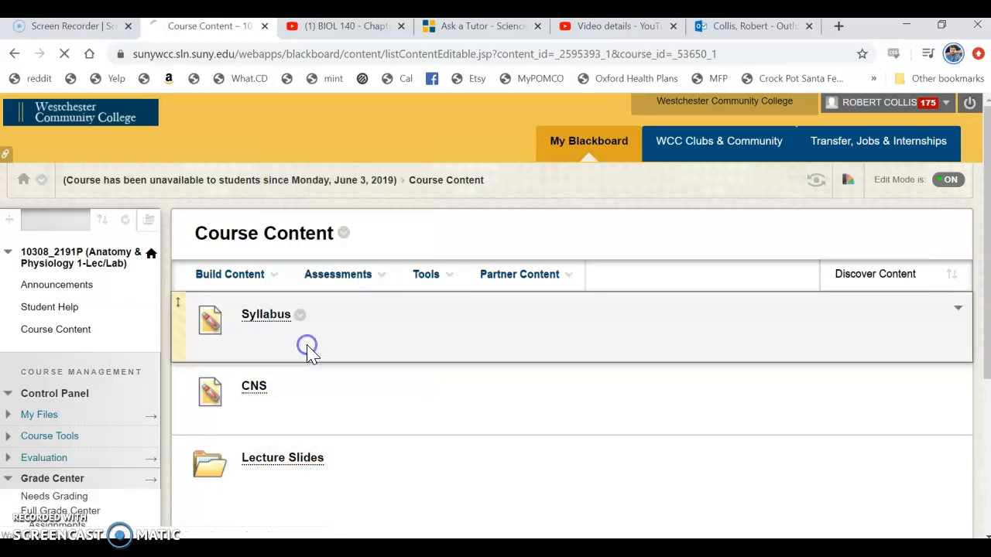
{"action": "scroll", "coordinate": [658, 403], "scroll_direction": "down", "scroll_amount": 2}
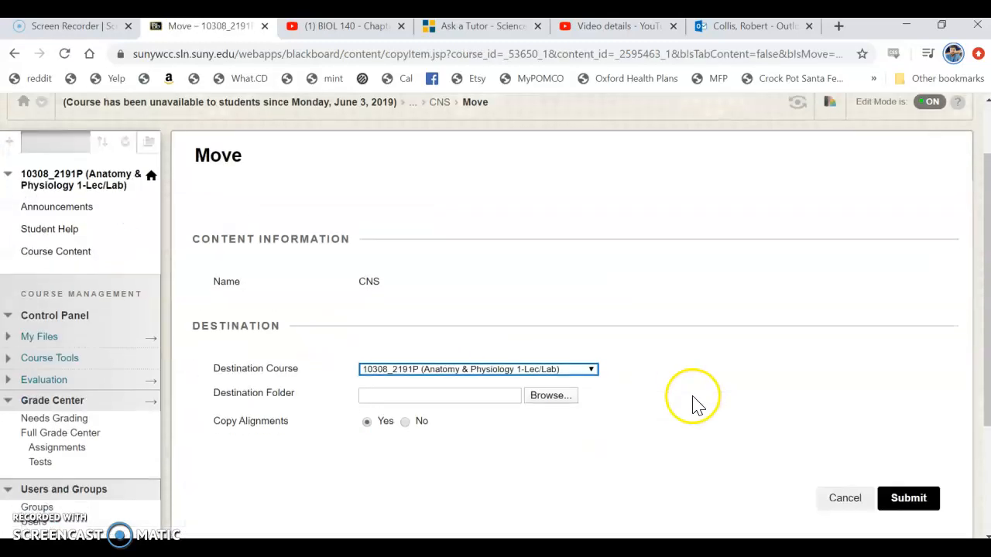
{"action": "left_click", "coordinate": [550, 318]}
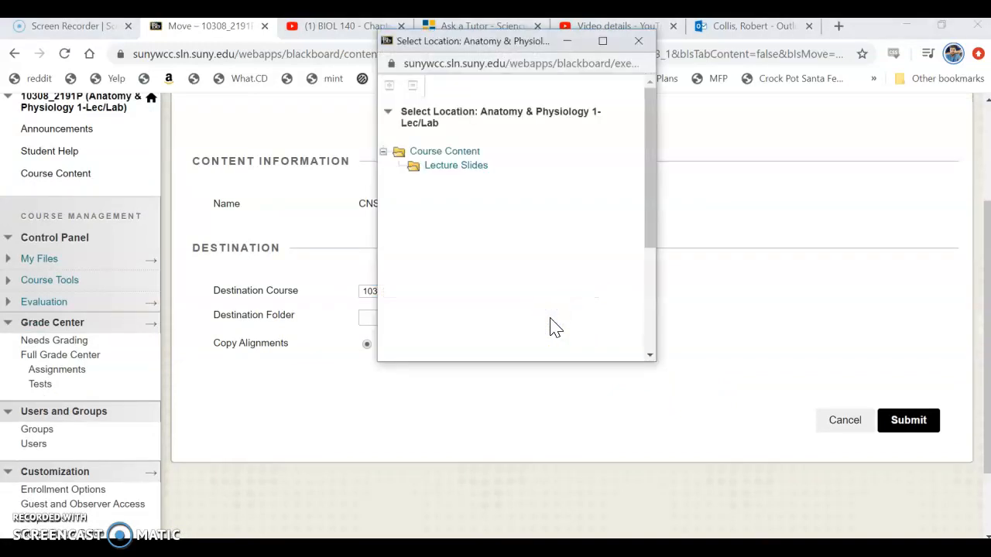
{"action": "left_click", "coordinate": [472, 168]}
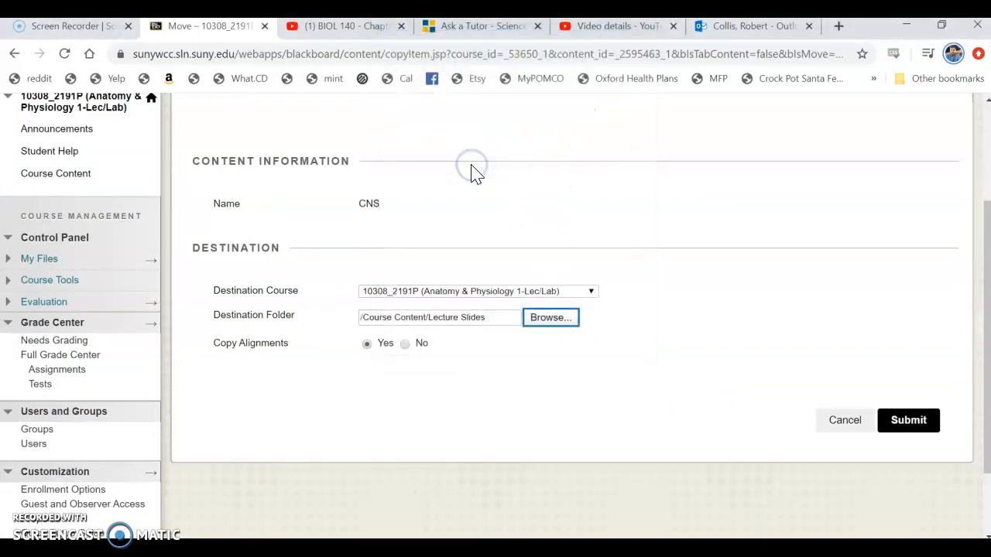
{"action": "left_click", "coordinate": [910, 424]}
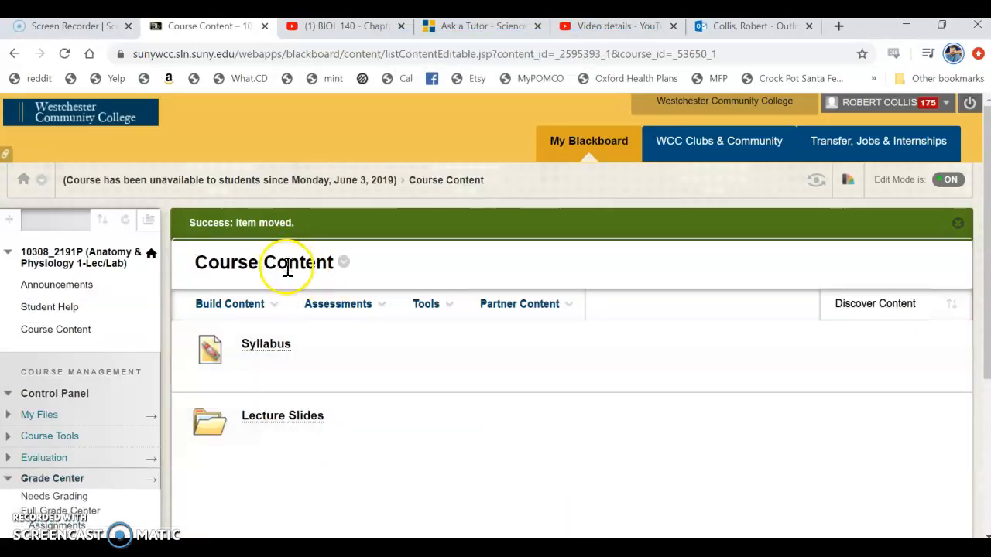
Step: Check the contents of the Lecture Slides folder and return to the Course Content area
{"action": "scroll", "coordinate": [465, 499], "scroll_direction": "down", "scroll_amount": 1}
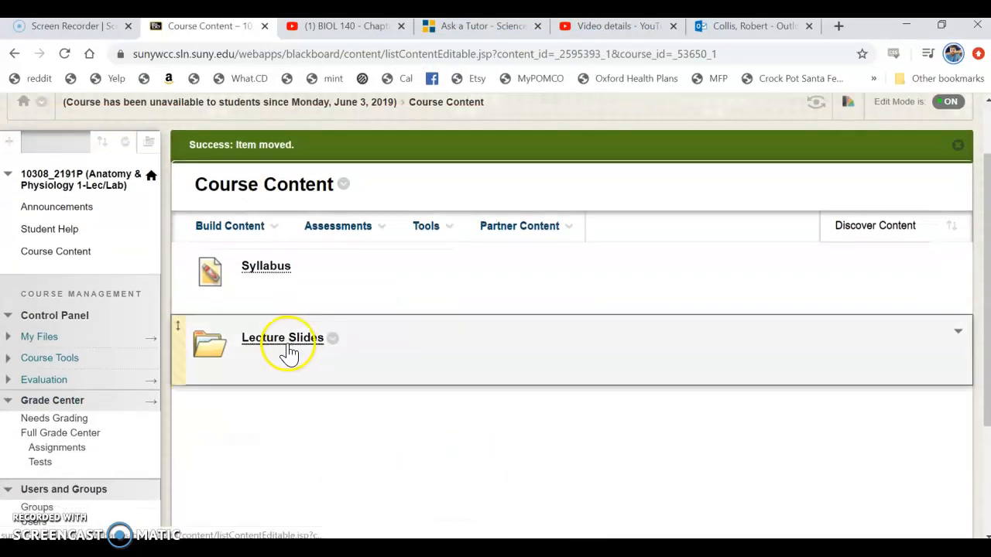
{"action": "left_click", "coordinate": [290, 350]}
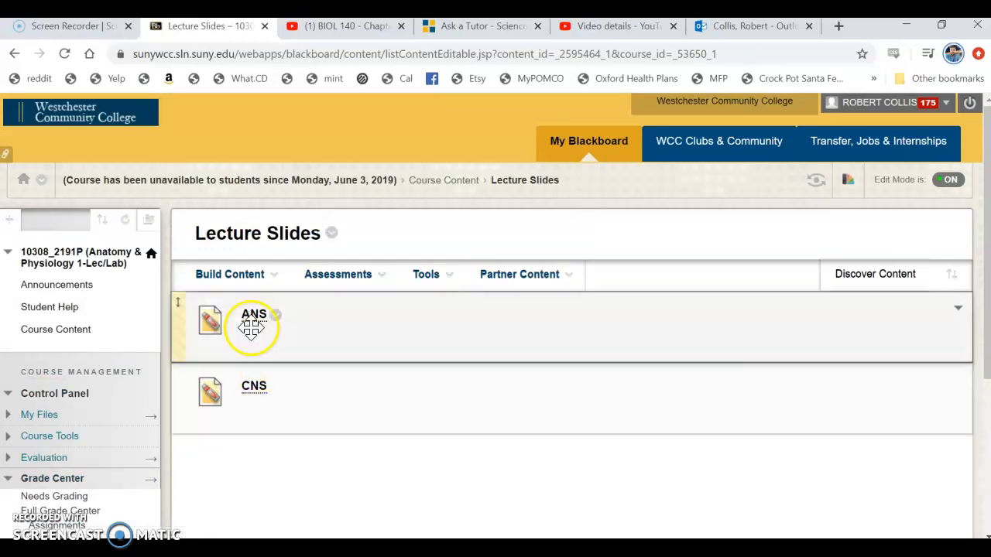
{"action": "left_click", "coordinate": [364, 276]}
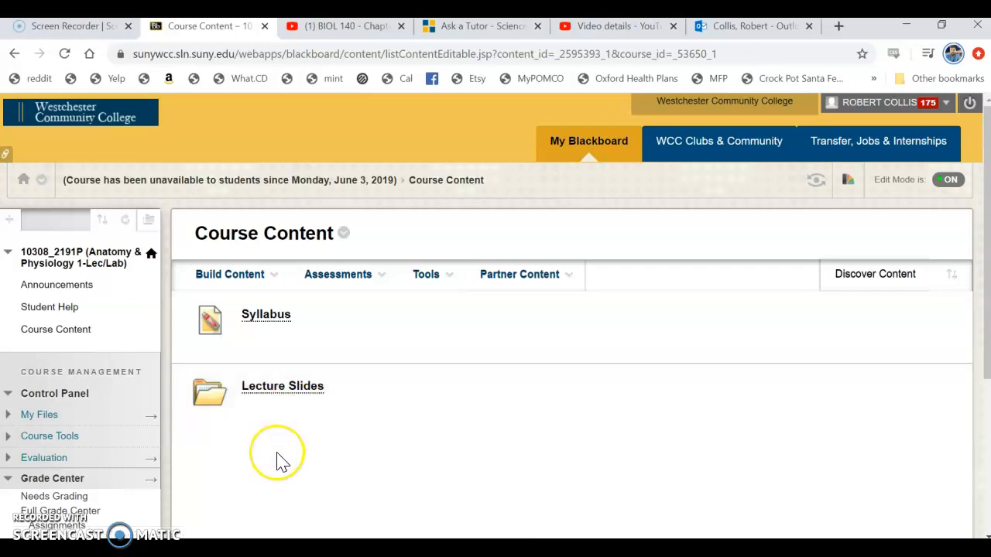
Step: Start a web link in Course Content and set its URL to the address copied from the YouTube video "BIOL 140 - Chapter 16 - Part 1"
{"action": "left_click", "coordinate": [247, 280]}
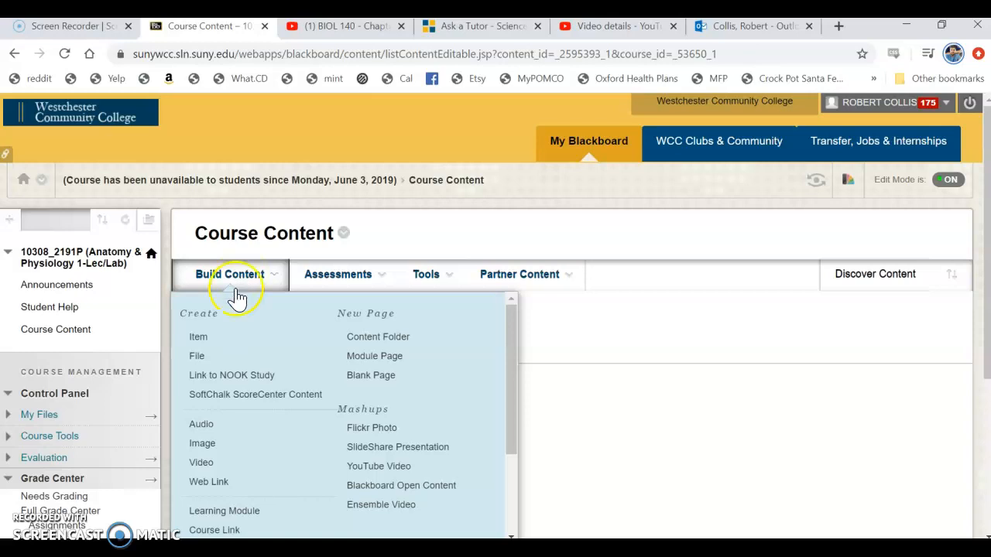
{"action": "left_click", "coordinate": [222, 482]}
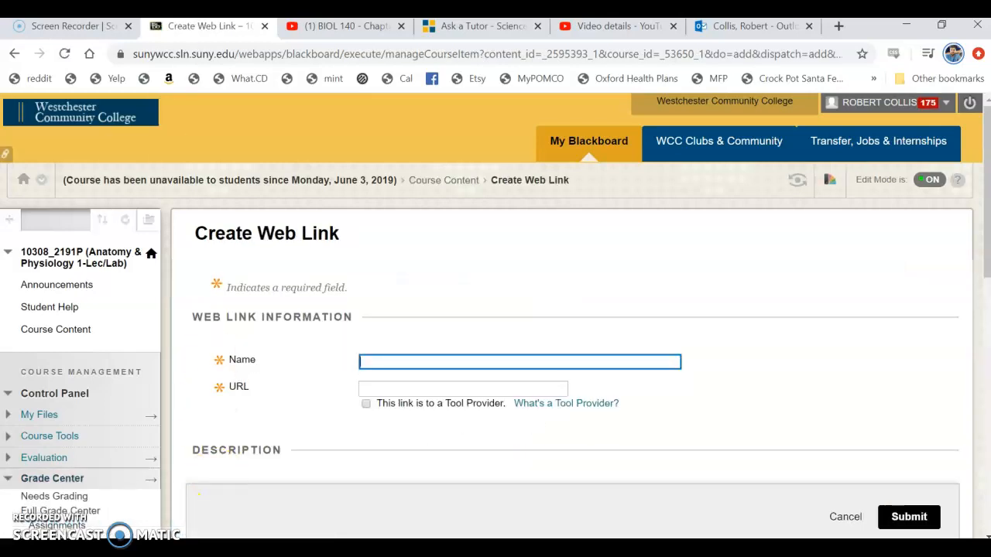
{"action": "left_click", "coordinate": [366, 28]}
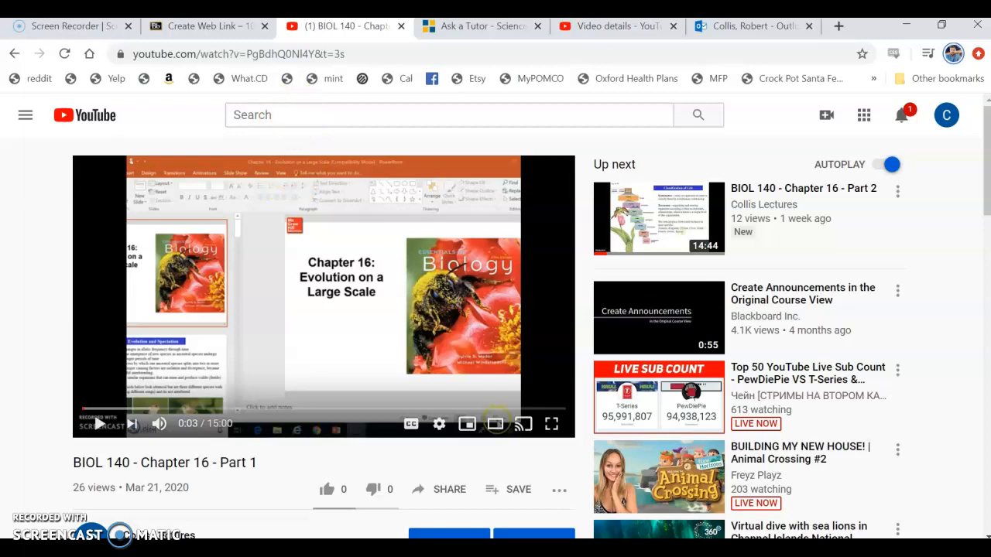
{"action": "left_click", "coordinate": [239, 54]}
{"action": "right_click", "coordinate": [237, 55]}
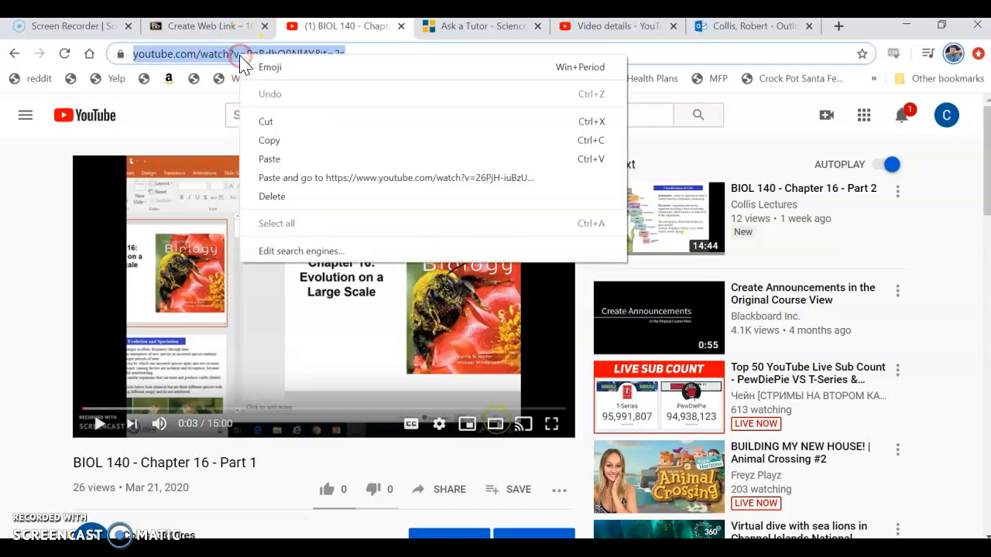
{"action": "left_click", "coordinate": [294, 144]}
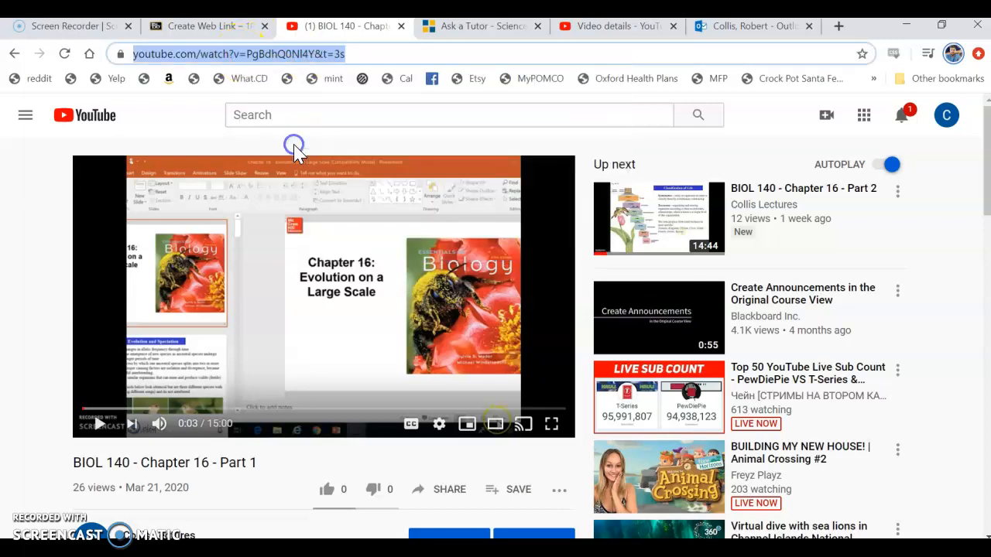
{"action": "left_click", "coordinate": [197, 29]}
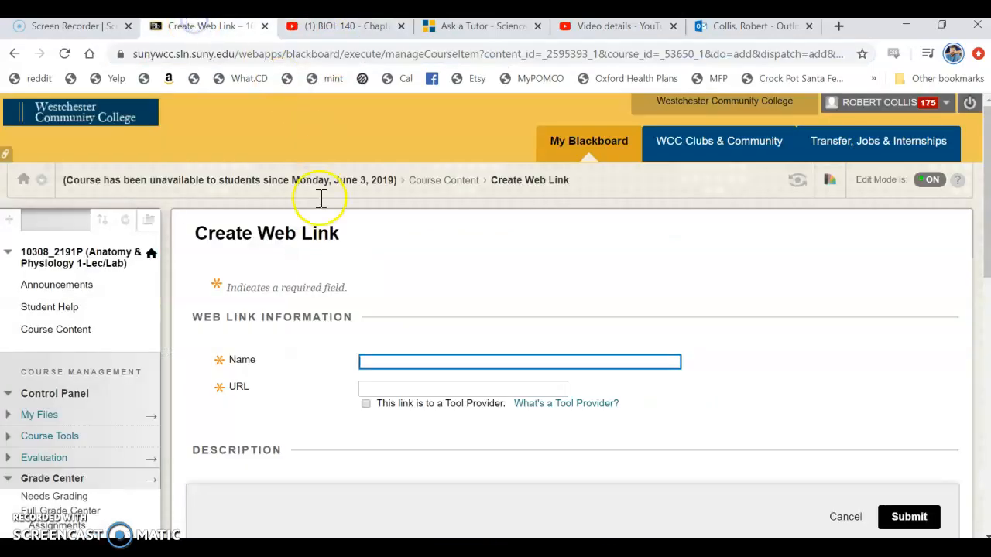
{"action": "left_click", "coordinate": [383, 390]}
{"action": "right_click", "coordinate": [383, 390]}
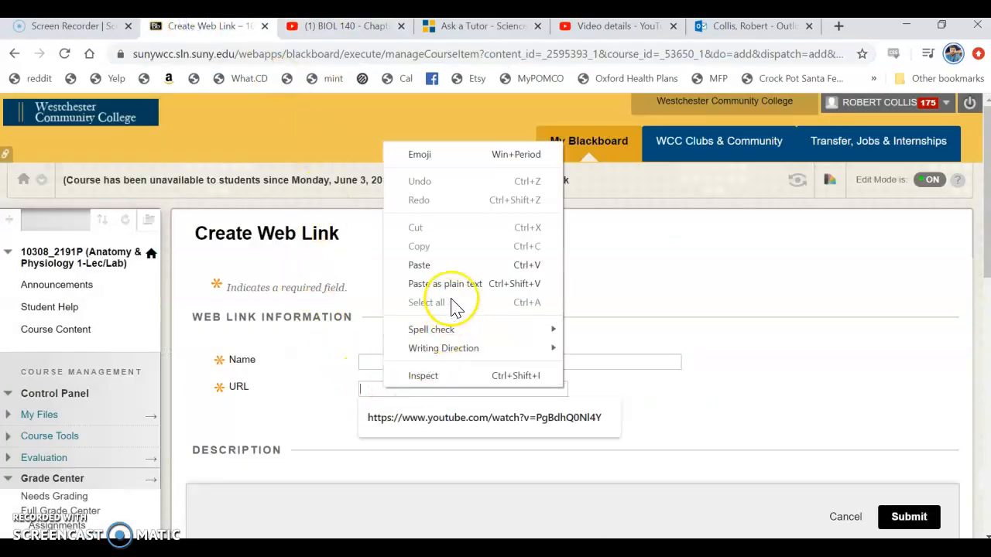
{"action": "left_click", "coordinate": [451, 265]}
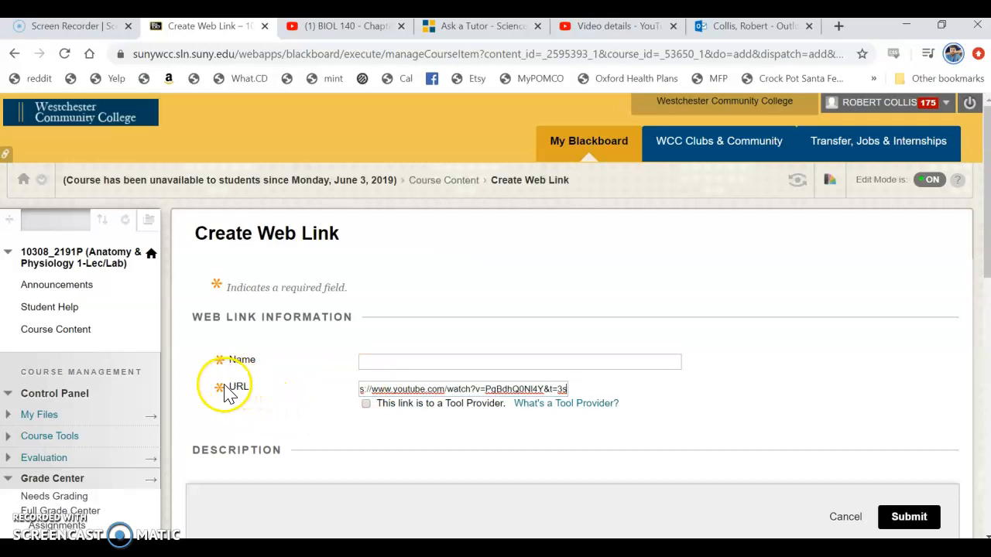
Step: Name the web link "Lecture 1" and submit it to the course content
{"action": "left_click", "coordinate": [407, 363]}
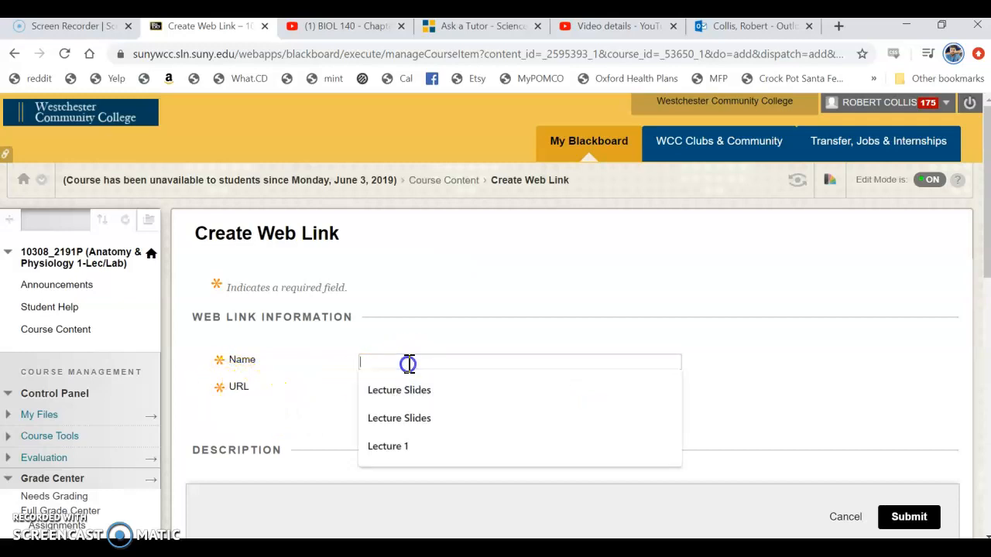
{"action": "type", "text": "LEctir"}
{"action": "key", "text": "BackSpace"}
{"action": "key", "text": "BackSpace"}
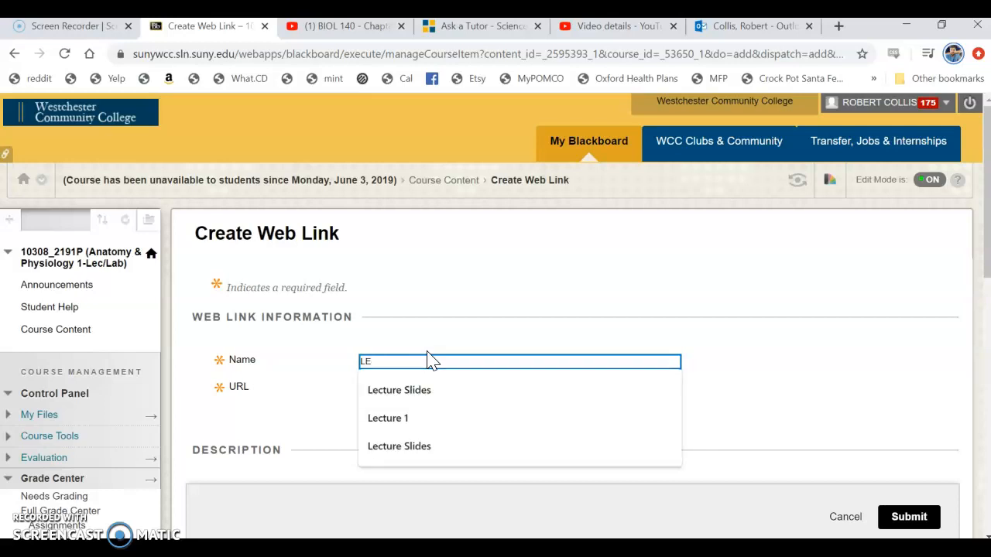
{"action": "type", "text": "cture 1"}
{"action": "left_click", "coordinate": [921, 524]}
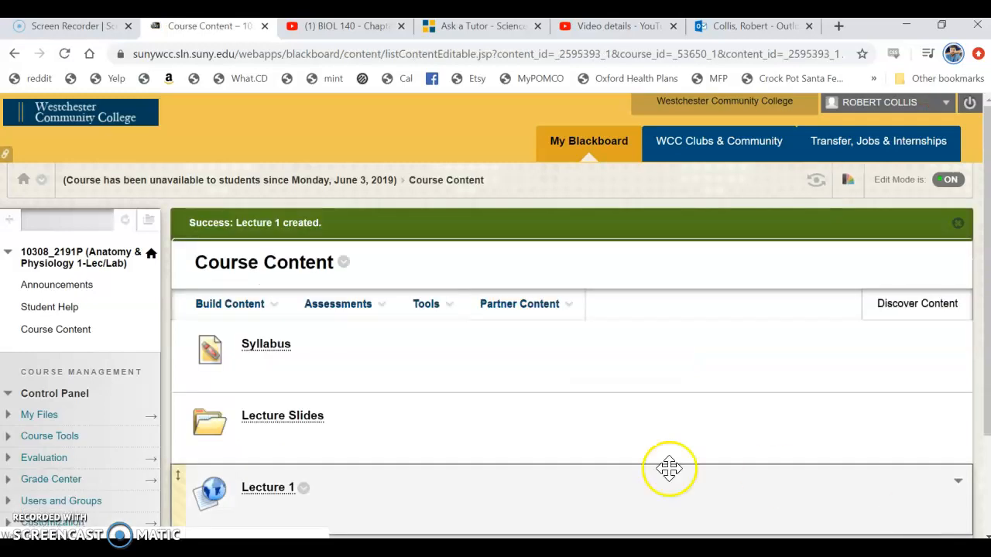
Step: Test the Lecture 1 web link, then close the opened video page and return to Course Content
{"action": "scroll", "coordinate": [325, 359], "scroll_direction": "down", "scroll_amount": 1}
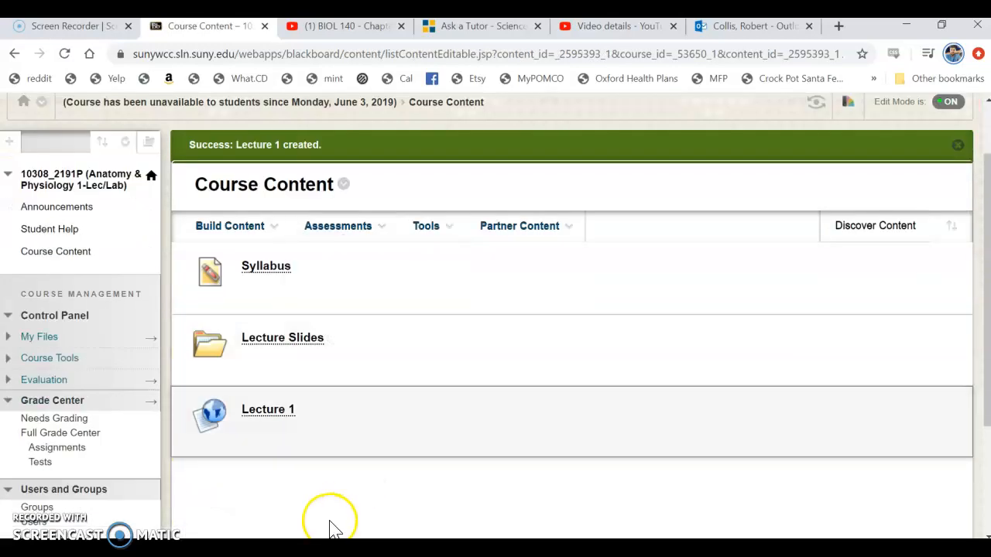
{"action": "left_click", "coordinate": [269, 410]}
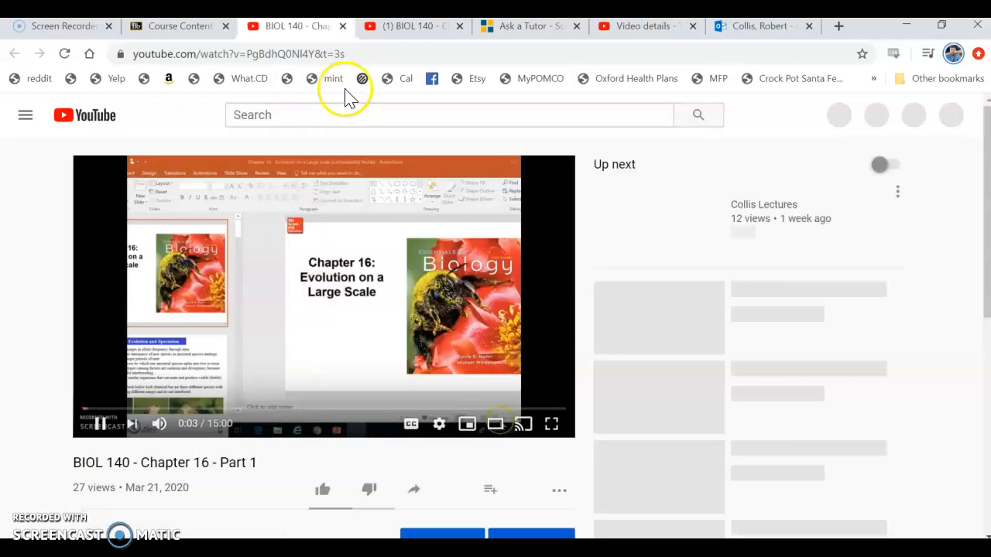
{"action": "left_click", "coordinate": [343, 25]}
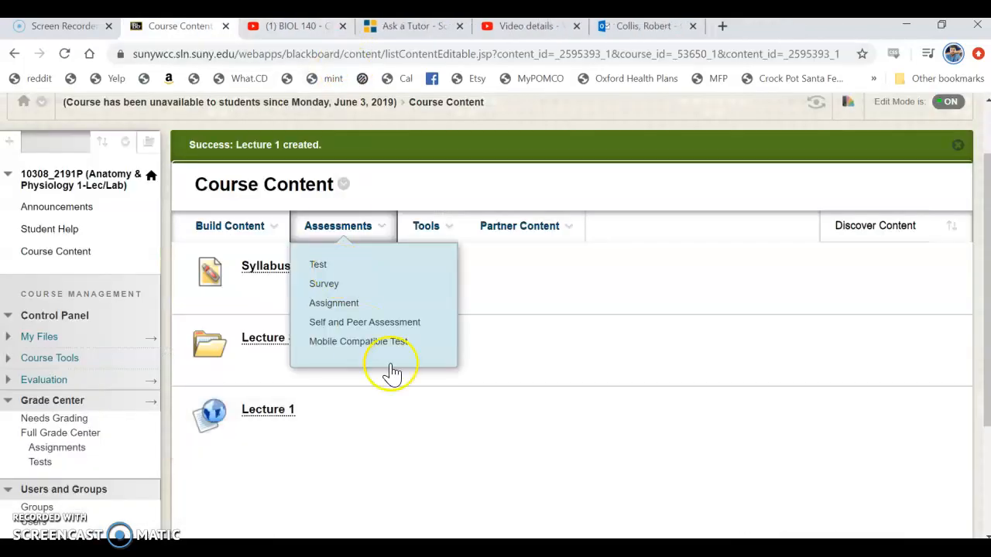
{"action": "scroll", "coordinate": [414, 407], "scroll_direction": "up", "scroll_amount": 2}
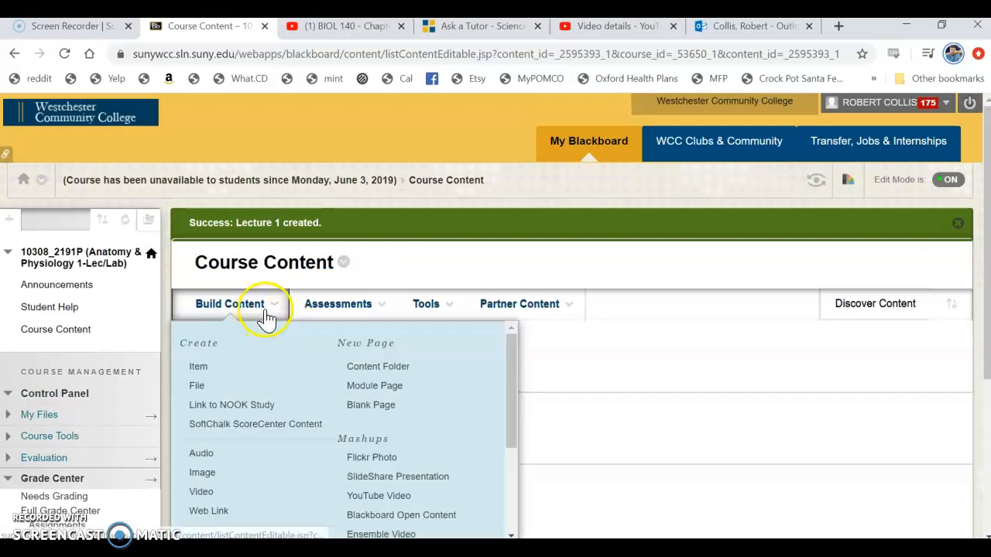
Step: Set up a copy of the Lecture Slides folder into the Course Content folder of course 5217_2165P, and cancel the copy
{"action": "scroll", "coordinate": [630, 414], "scroll_direction": "down", "scroll_amount": 1}
{"action": "mouse_move", "coordinate": [320, 245]}
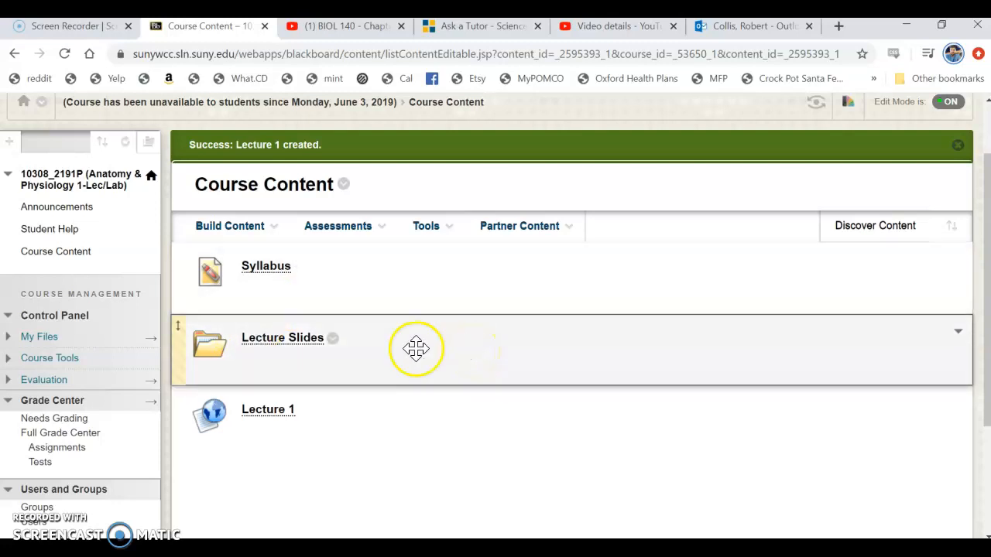
{"action": "left_click", "coordinate": [332, 340]}
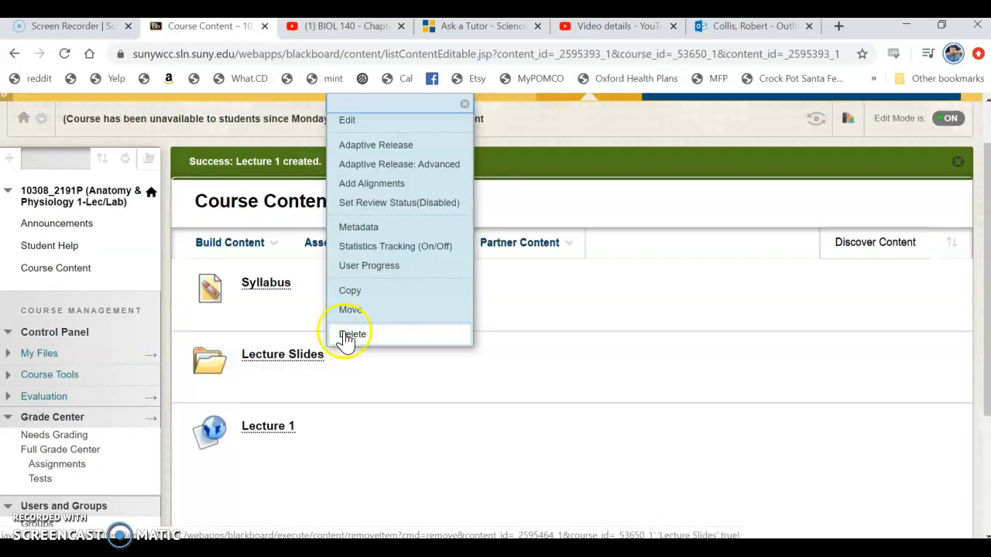
{"action": "left_click", "coordinate": [371, 298]}
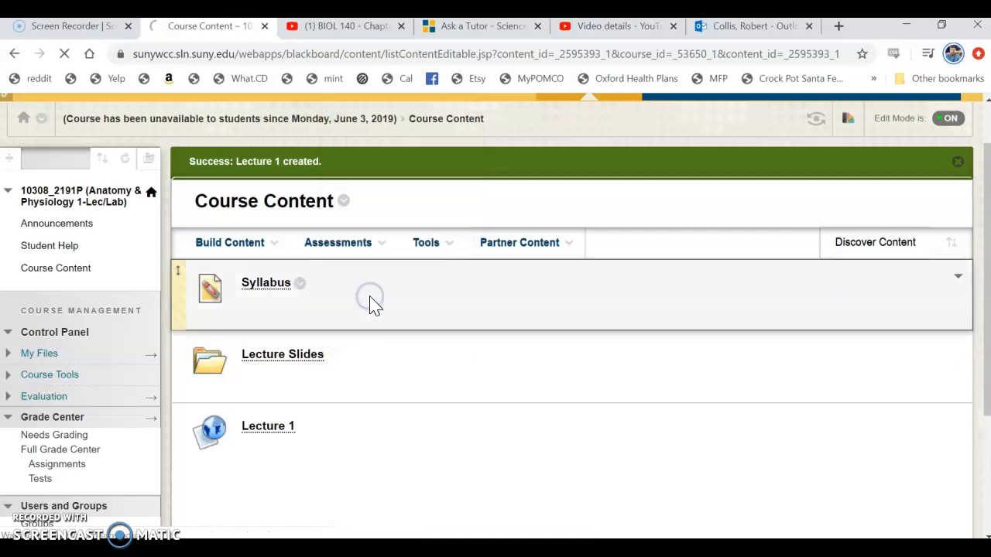
{"action": "scroll", "coordinate": [721, 381], "scroll_direction": "down", "scroll_amount": 4}
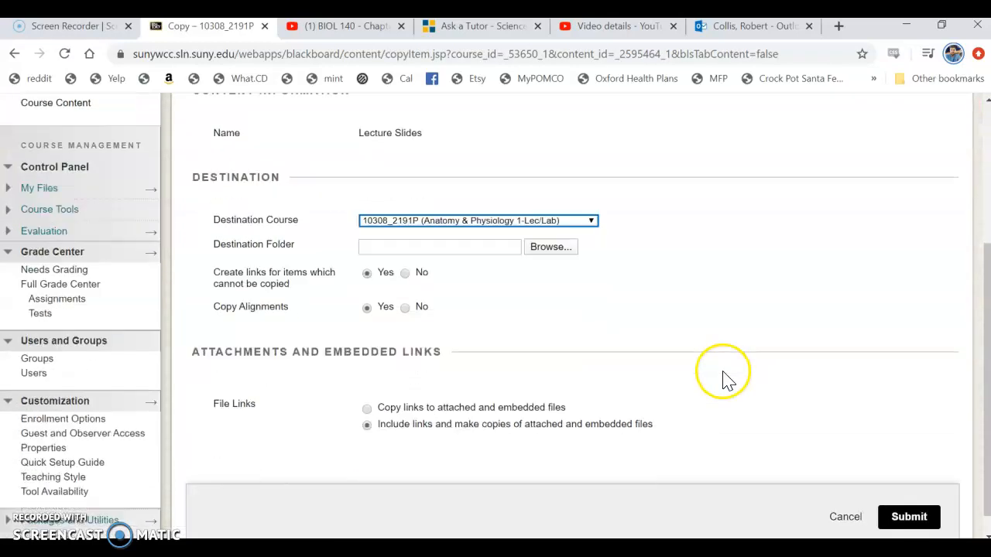
{"action": "left_click", "coordinate": [596, 220]}
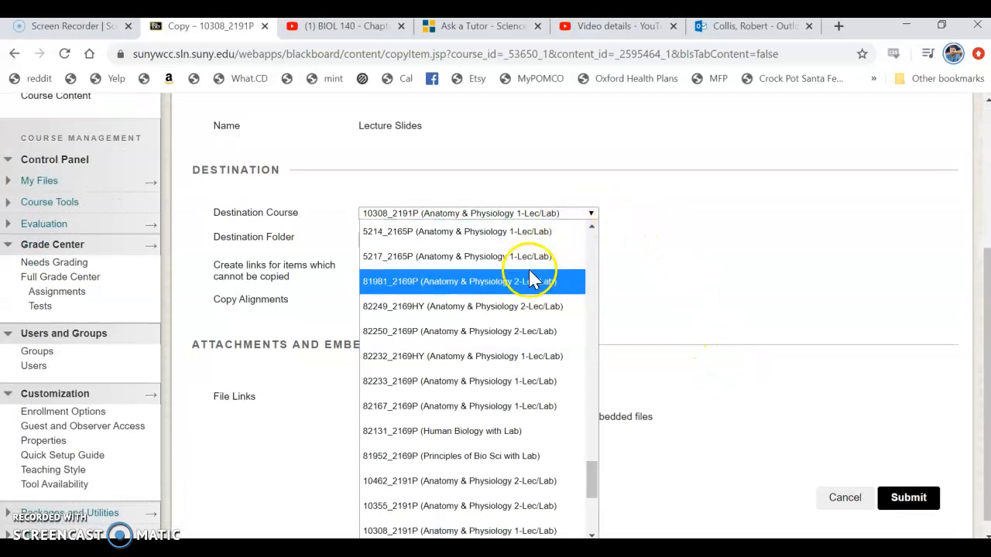
{"action": "left_click", "coordinate": [507, 259]}
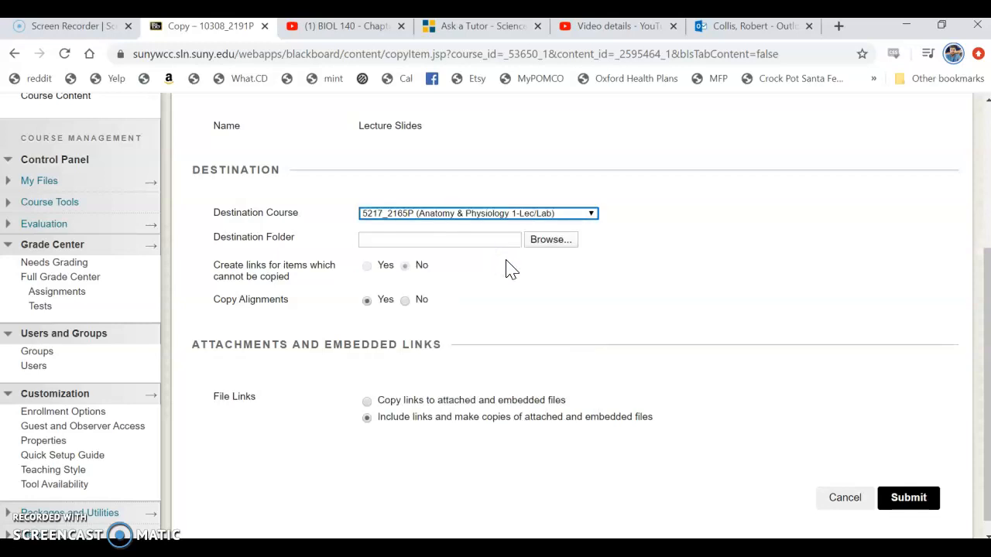
{"action": "left_click", "coordinate": [552, 241]}
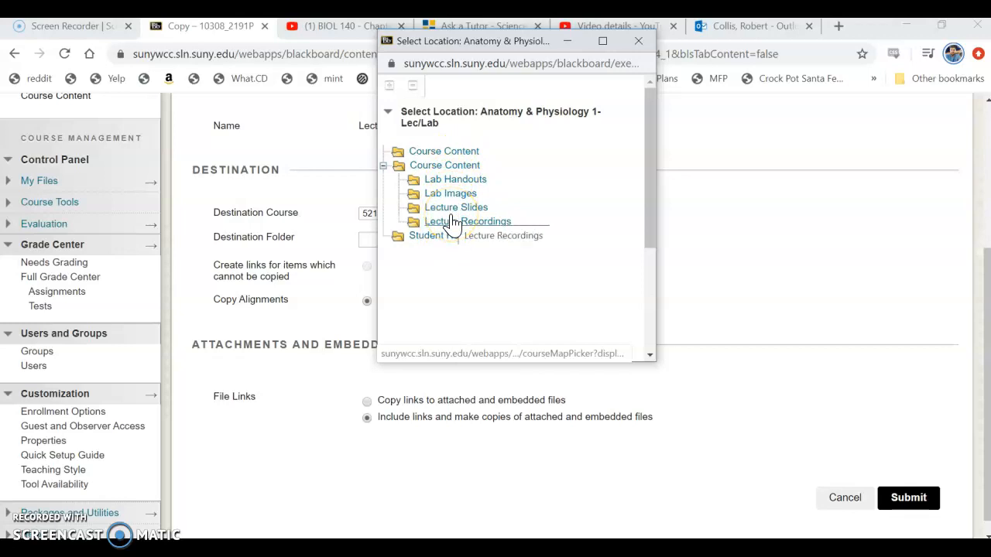
{"action": "left_click", "coordinate": [451, 166]}
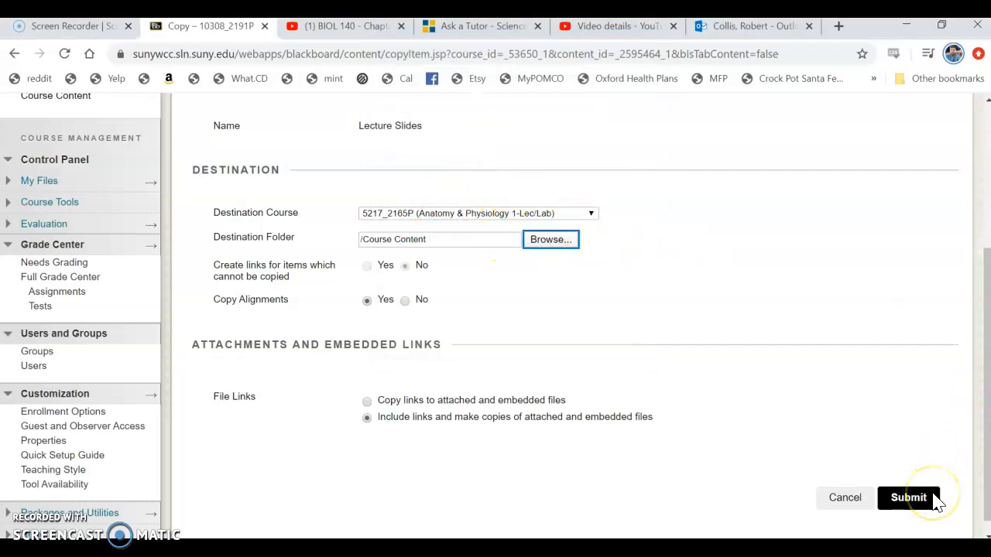
{"action": "left_click", "coordinate": [849, 503]}
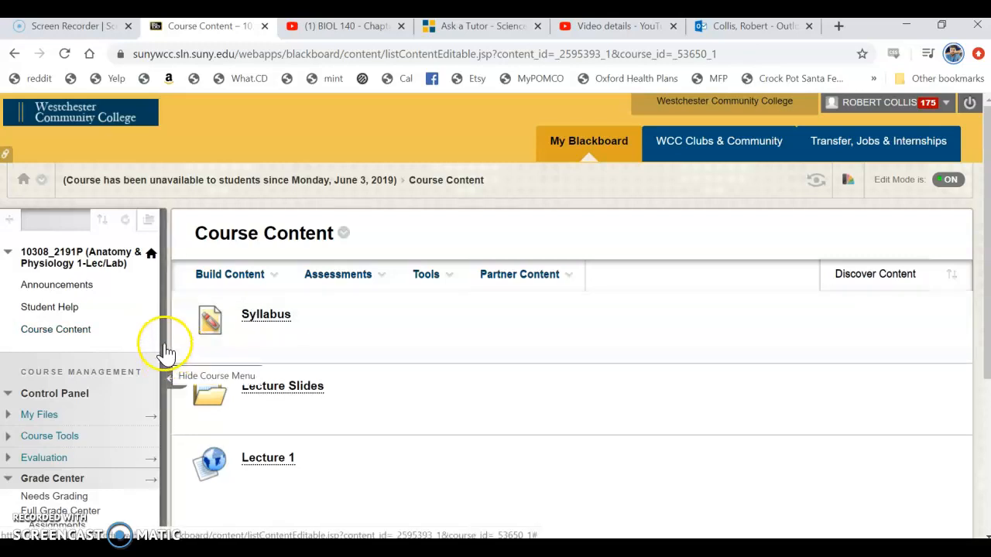
Step: Start a new tool link in the course menu and set its type to Course Messages
{"action": "left_click", "coordinate": [11, 220]}
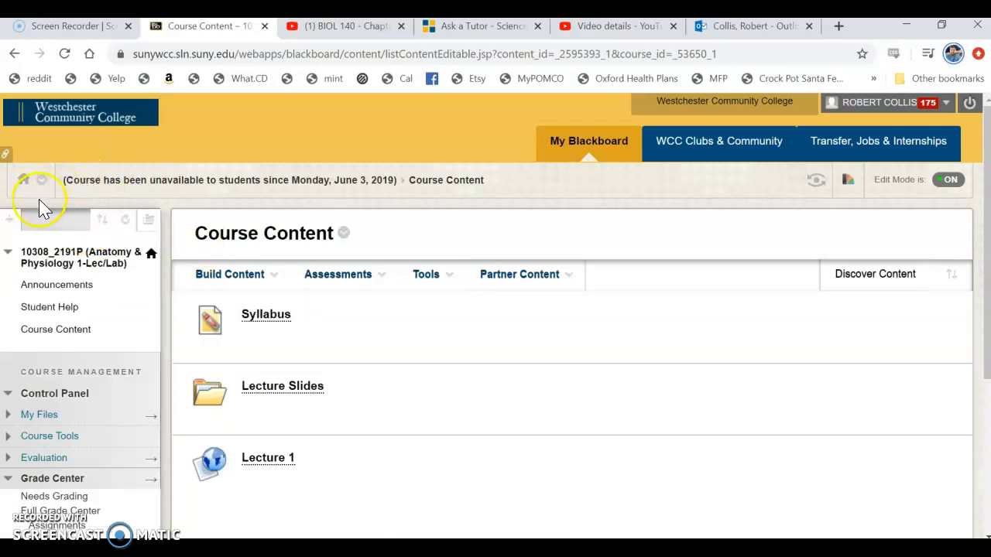
{"action": "left_click", "coordinate": [11, 220]}
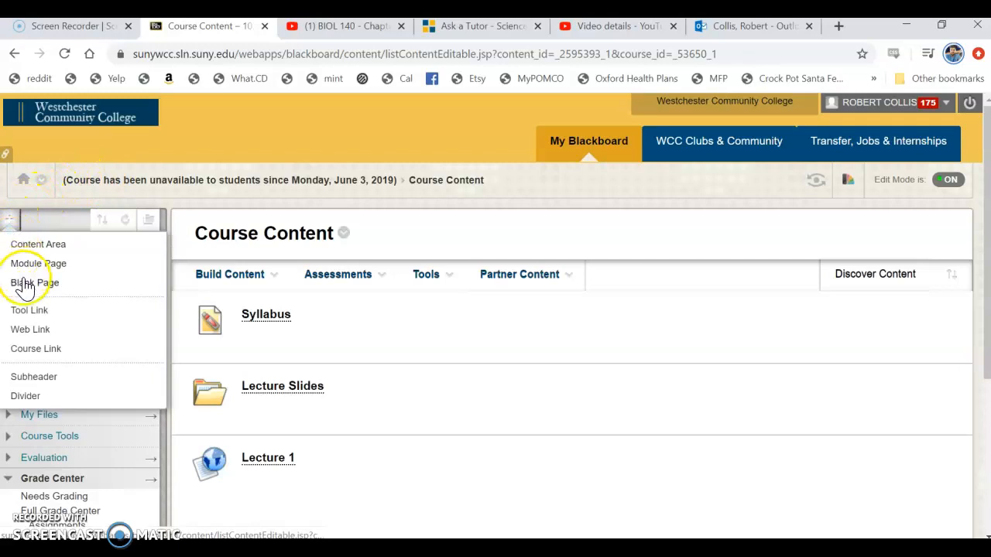
{"action": "left_click", "coordinate": [34, 316]}
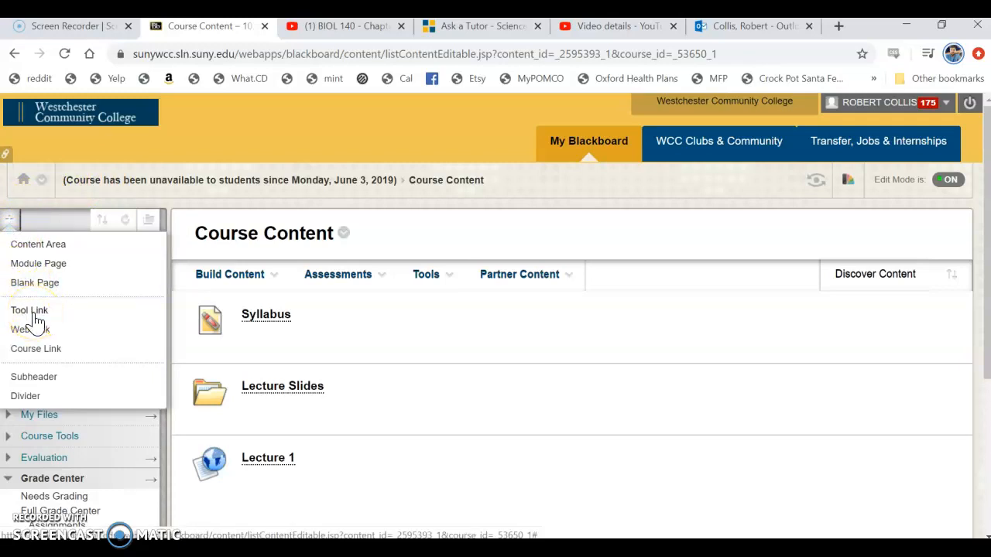
{"action": "left_click", "coordinate": [34, 314]}
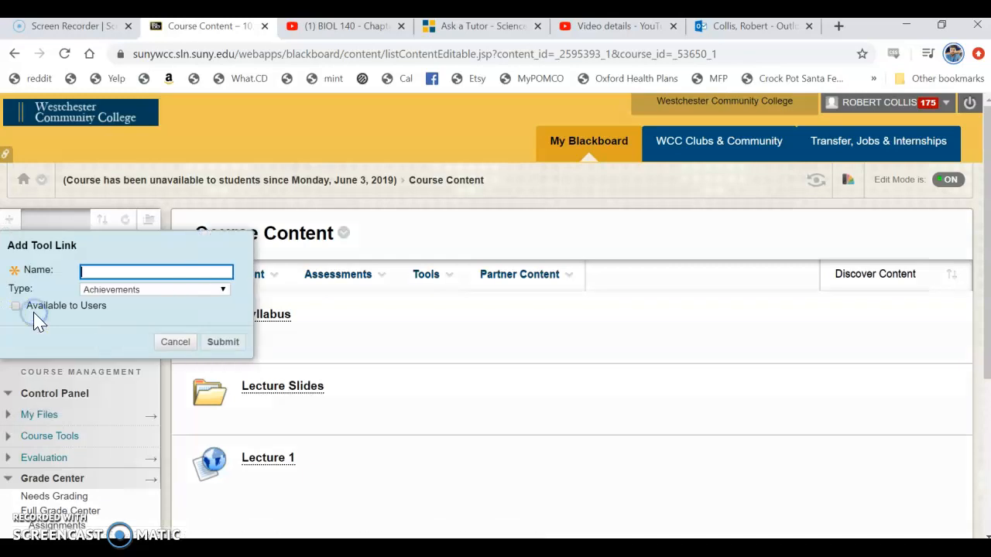
{"action": "left_click", "coordinate": [224, 292]}
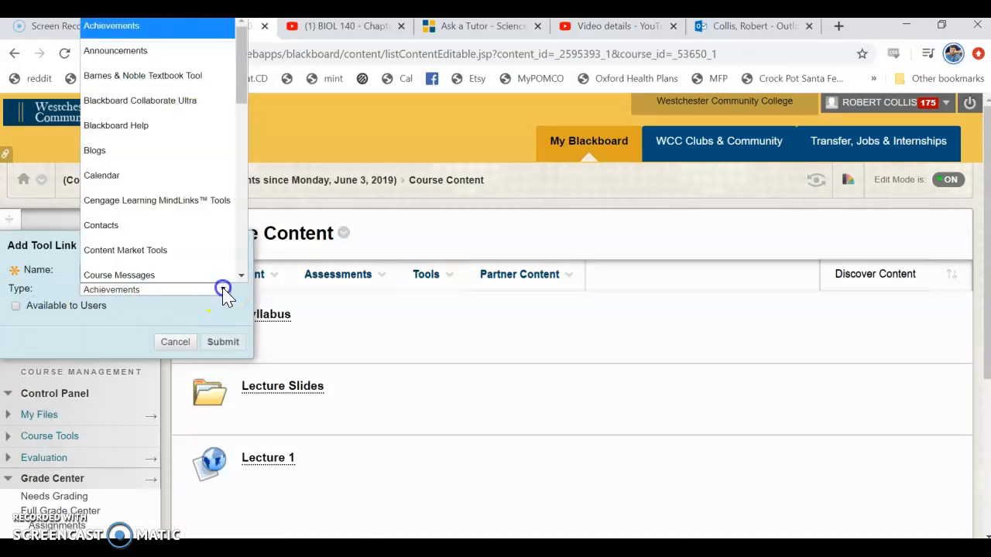
{"action": "left_click_drag", "start_coordinate": [238, 67], "coordinate": [250, 111]}
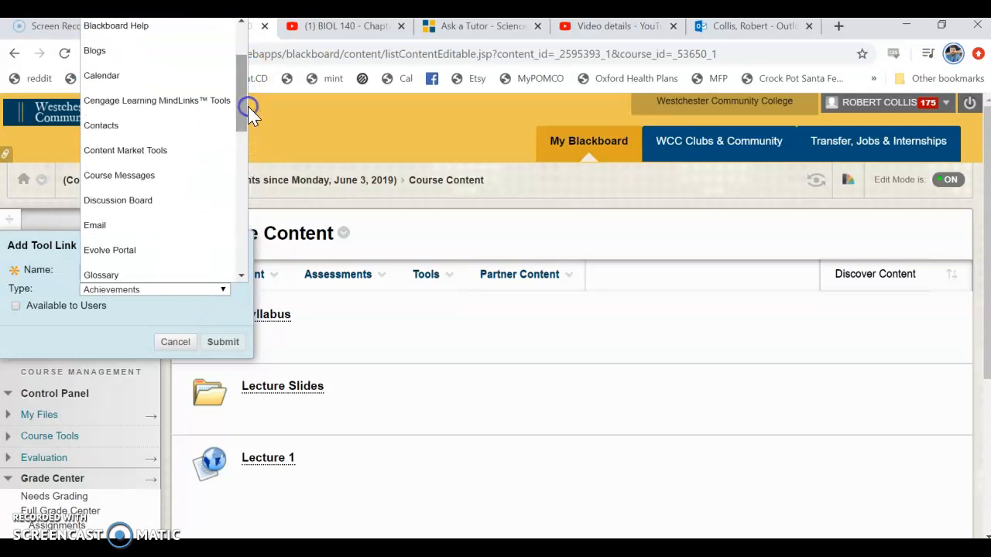
{"action": "left_click", "coordinate": [157, 176]}
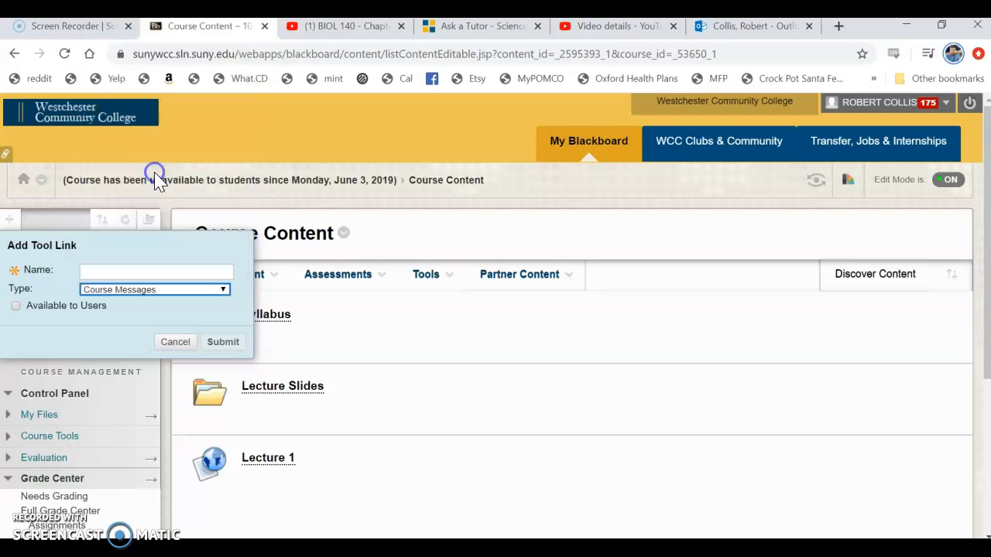
{"action": "left_click", "coordinate": [155, 182]}
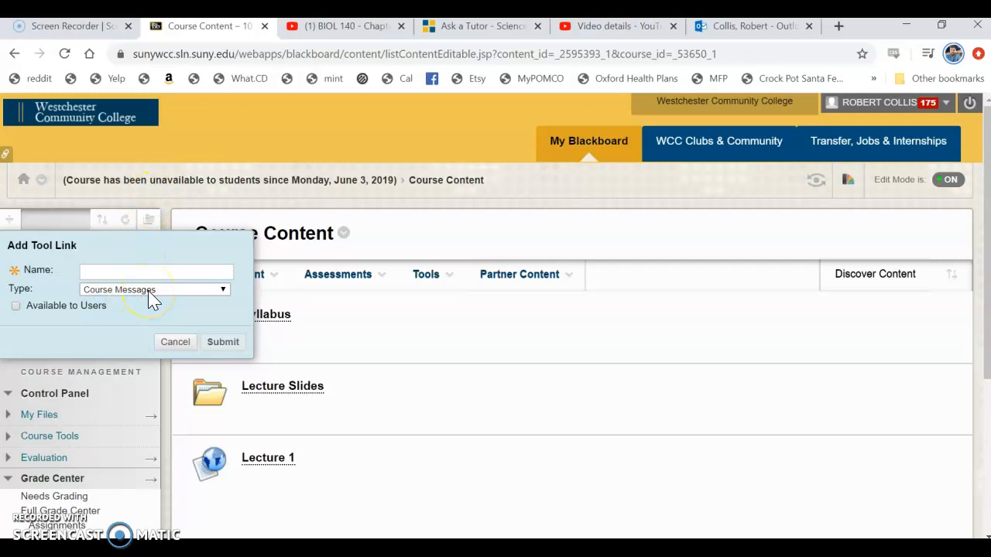
{"action": "left_click", "coordinate": [134, 295]}
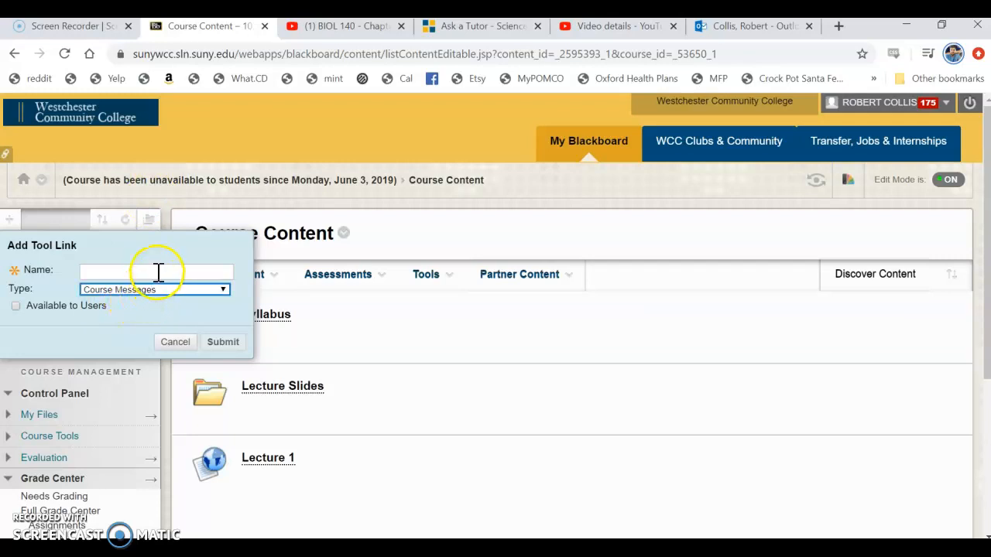
Step: Make the tool link available to users, name it "Messages" and submit it to the course menu
{"action": "left_click", "coordinate": [15, 306]}
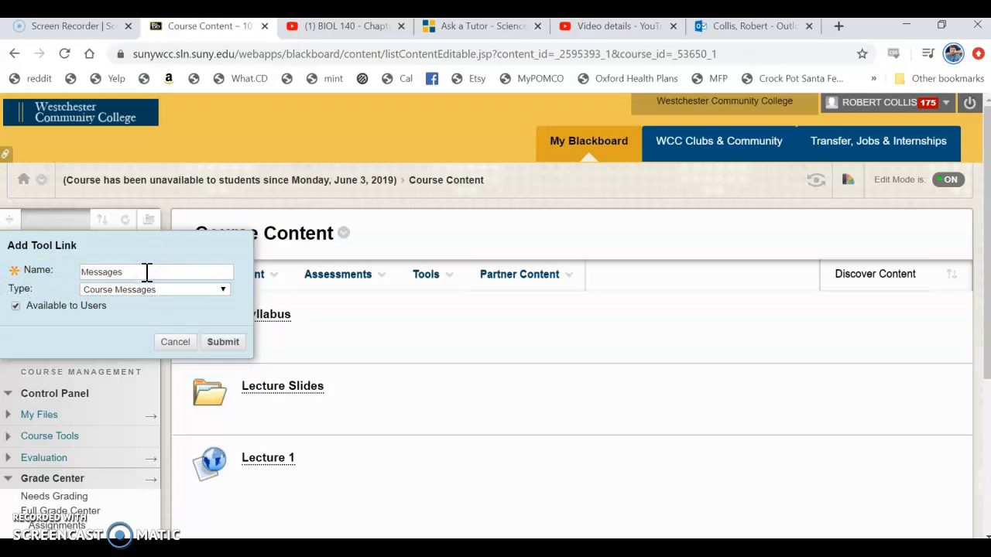
{"action": "left_click", "coordinate": [106, 271]}
{"action": "left_click", "coordinate": [224, 344]}
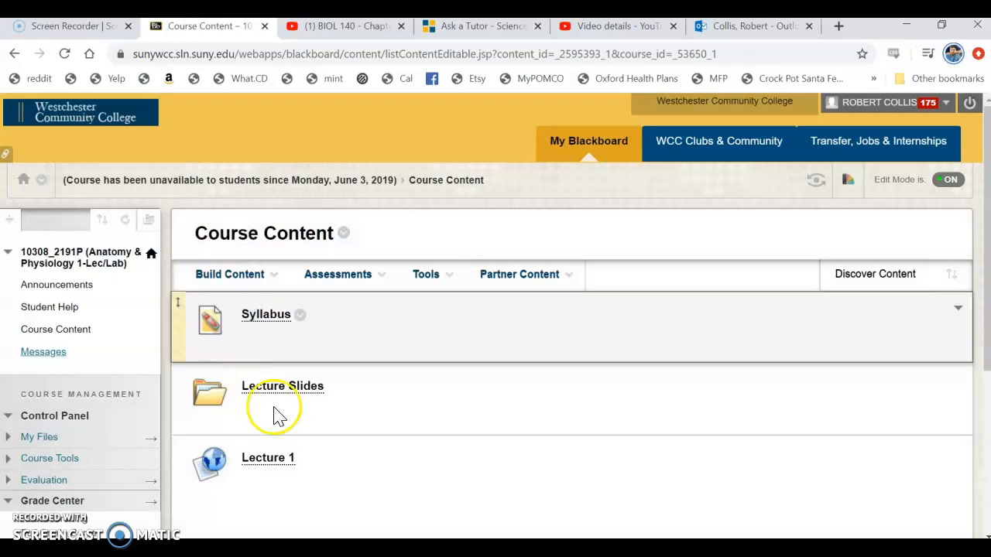
Step: Open the new Messages link, examine the recipient, subject and body fields for composing a message, and return to Course Messages
{"action": "left_click", "coordinate": [45, 352]}
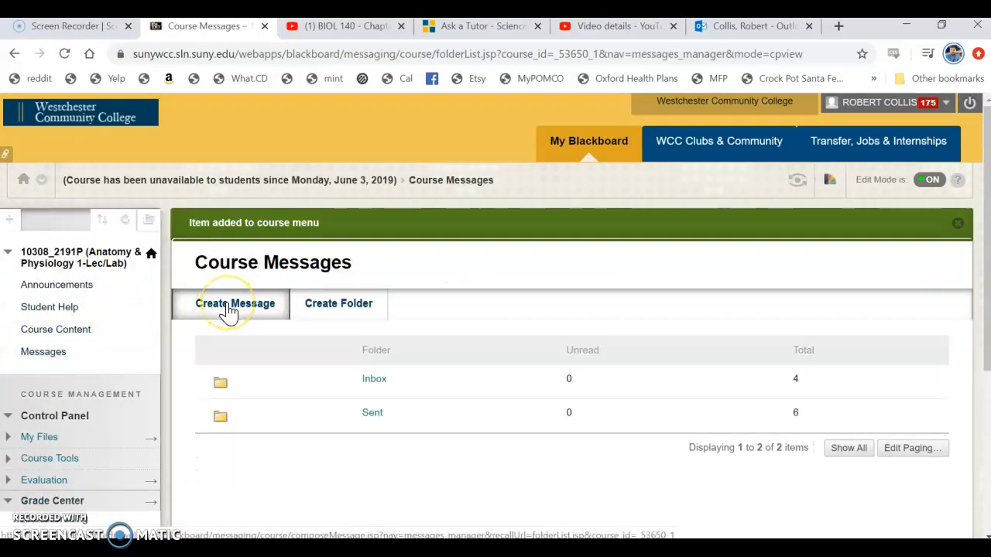
{"action": "left_click", "coordinate": [228, 308]}
{"action": "scroll", "coordinate": [263, 321], "scroll_direction": "down", "scroll_amount": 1}
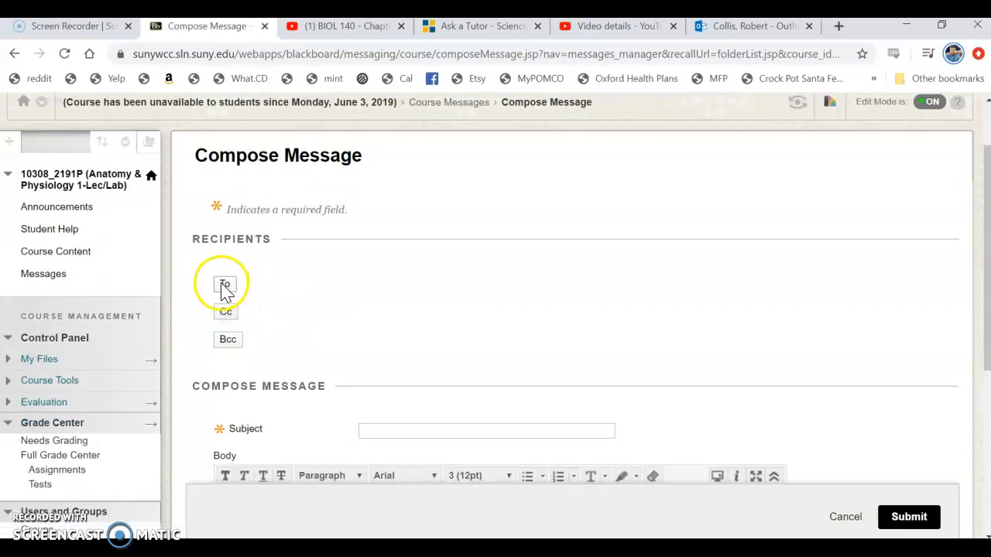
{"action": "scroll", "coordinate": [354, 325], "scroll_direction": "down", "scroll_amount": 3}
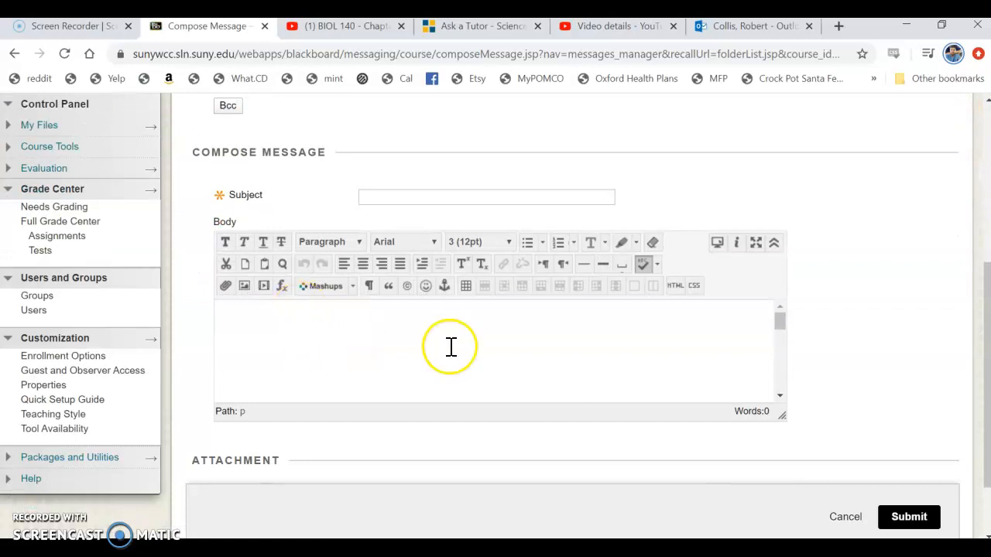
{"action": "scroll", "coordinate": [451, 347], "scroll_direction": "down", "scroll_amount": 2}
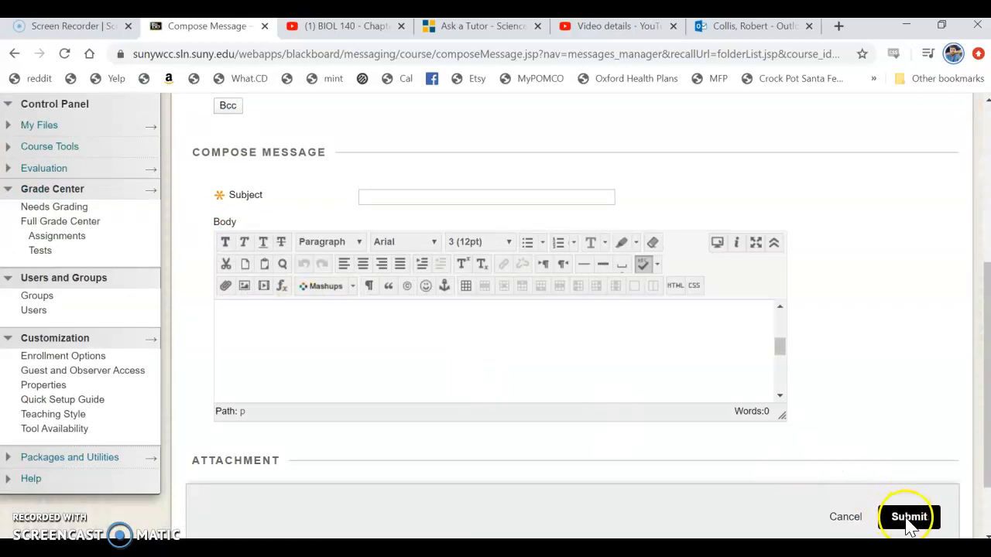
{"action": "scroll", "coordinate": [79, 182], "scroll_direction": "up", "scroll_amount": 3}
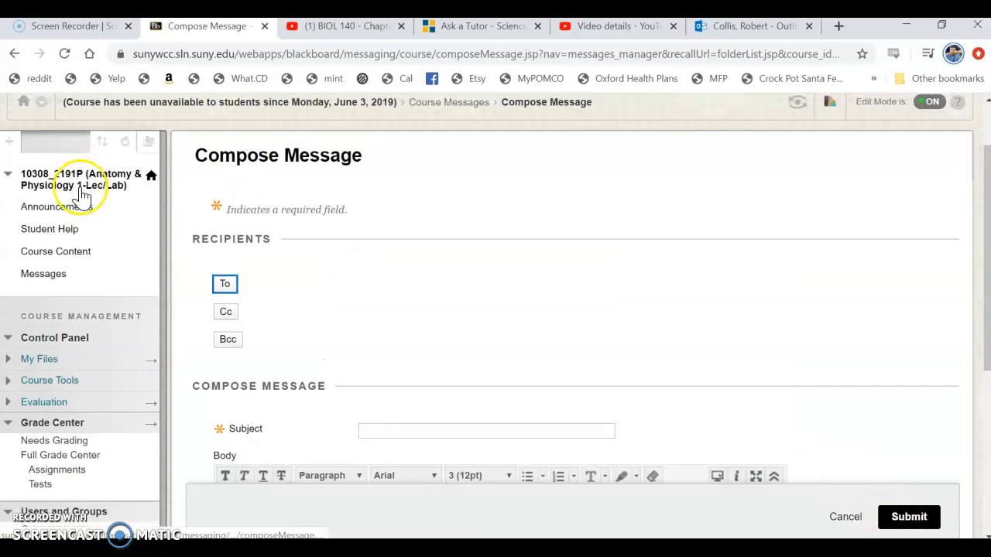
{"action": "left_click", "coordinate": [59, 274]}
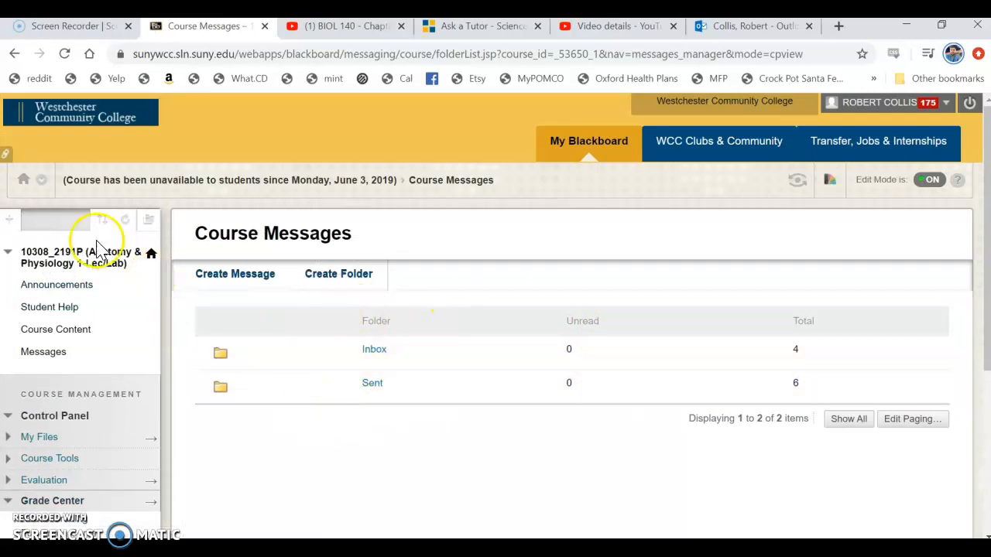
Step: Start another tool link in the course menu and set its type to Discussion Board
{"action": "left_click", "coordinate": [10, 221]}
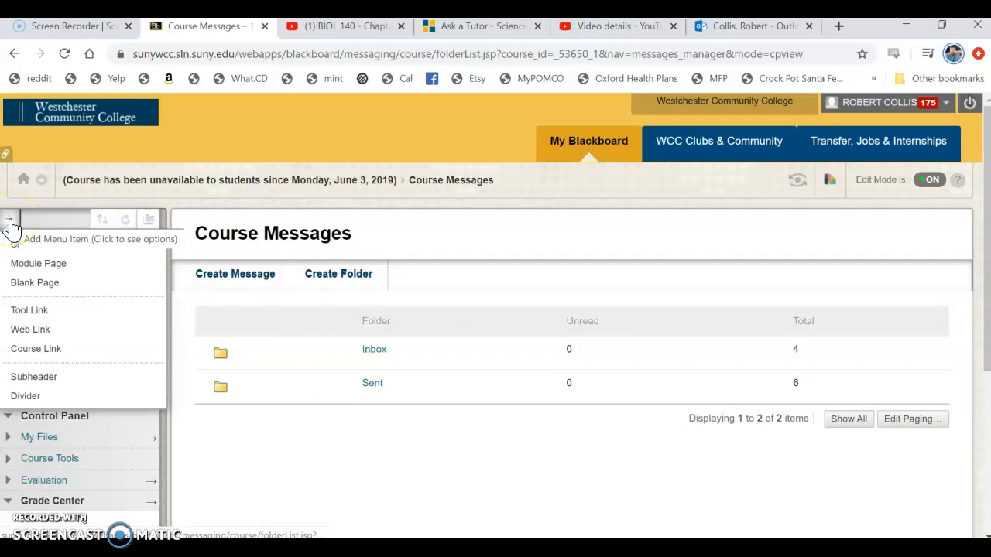
{"action": "left_click", "coordinate": [49, 309]}
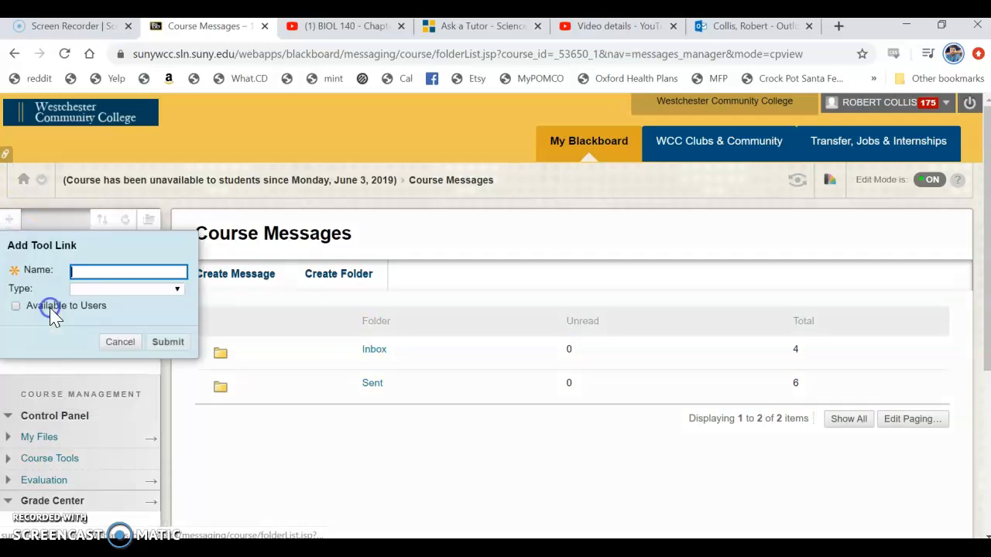
{"action": "left_click", "coordinate": [173, 292]}
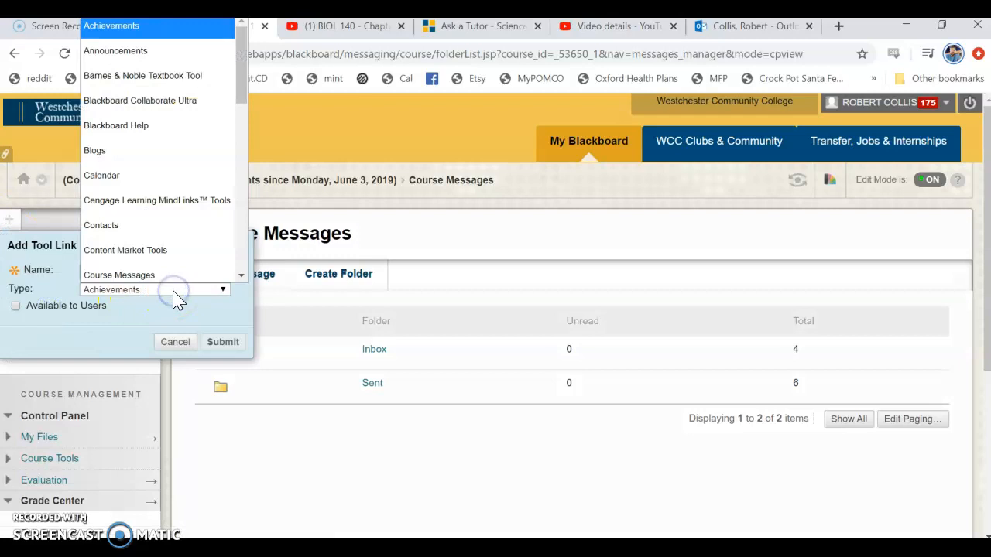
{"action": "scroll", "coordinate": [170, 162], "scroll_direction": "down", "scroll_amount": 6}
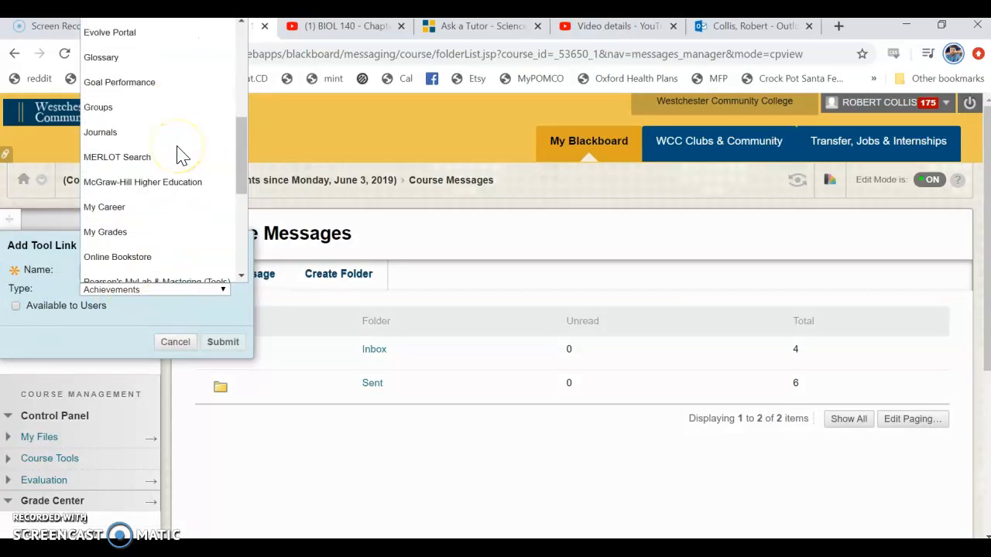
{"action": "scroll", "coordinate": [176, 155], "scroll_direction": "up", "scroll_amount": 6}
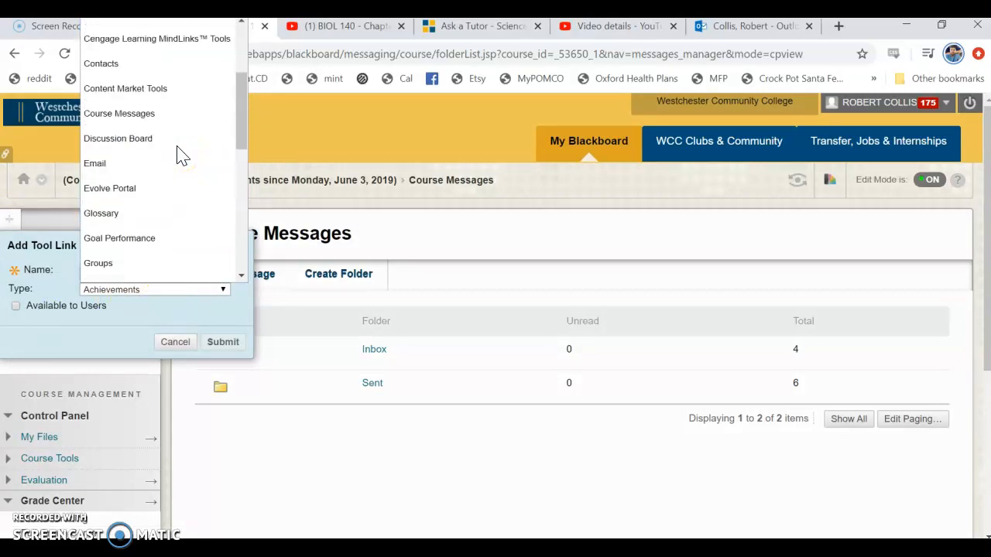
{"action": "scroll", "coordinate": [172, 209], "scroll_direction": "down", "scroll_amount": 2}
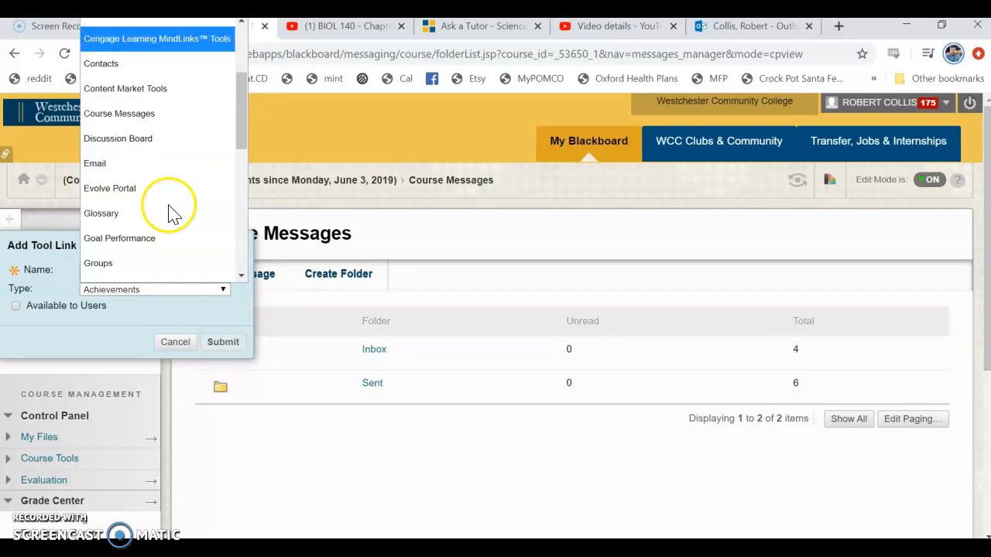
{"action": "left_click", "coordinate": [169, 137]}
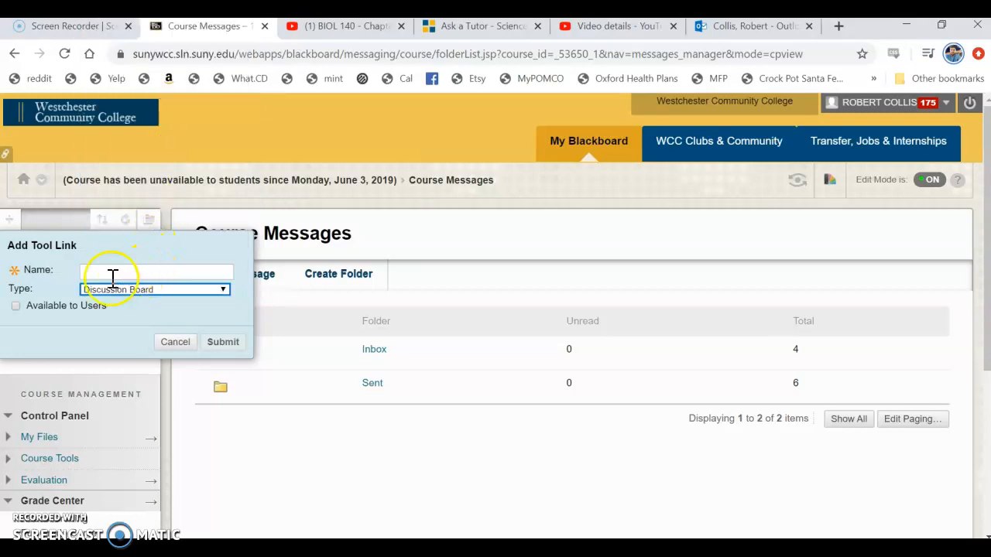
Step: Make the tool link available to users, name it "Discussion Board" and submit it to the course menu
{"action": "left_click", "coordinate": [18, 307]}
{"action": "left_click", "coordinate": [93, 274]}
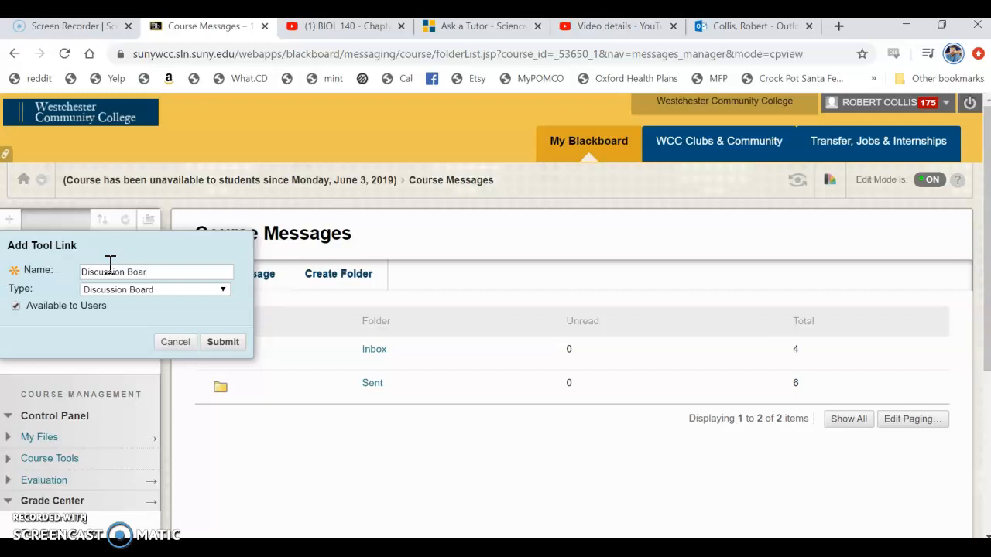
{"action": "left_click", "coordinate": [111, 265]}
{"action": "left_click", "coordinate": [213, 345]}
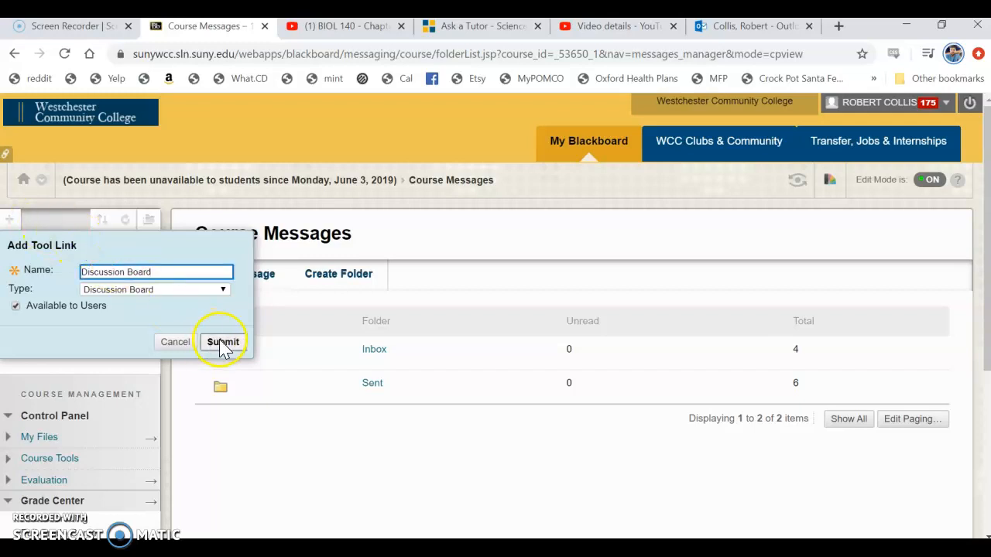
Step: Submit the Discussion Board tool link to the course menu and open the Discussion Board page
{"action": "left_click", "coordinate": [223, 343]}
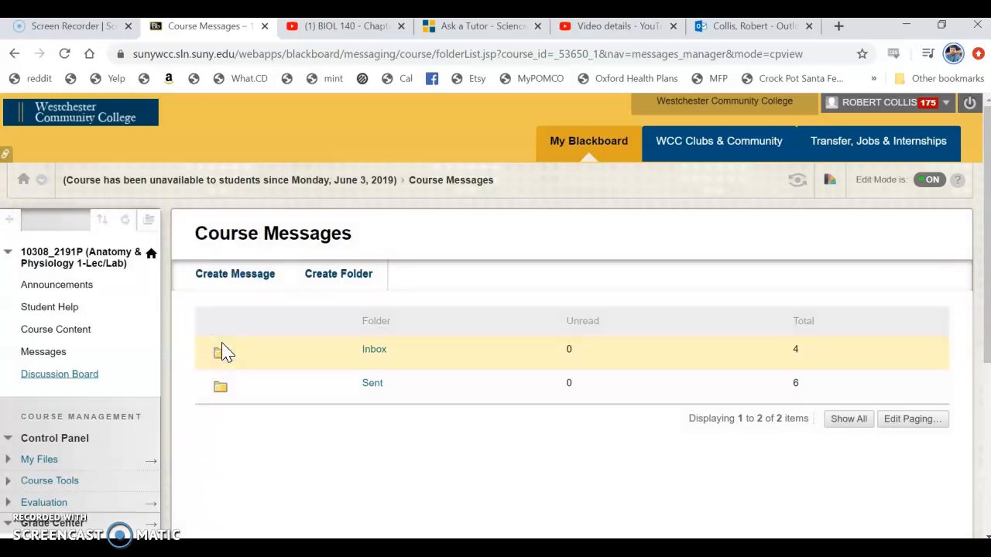
{"action": "left_click", "coordinate": [62, 380]}
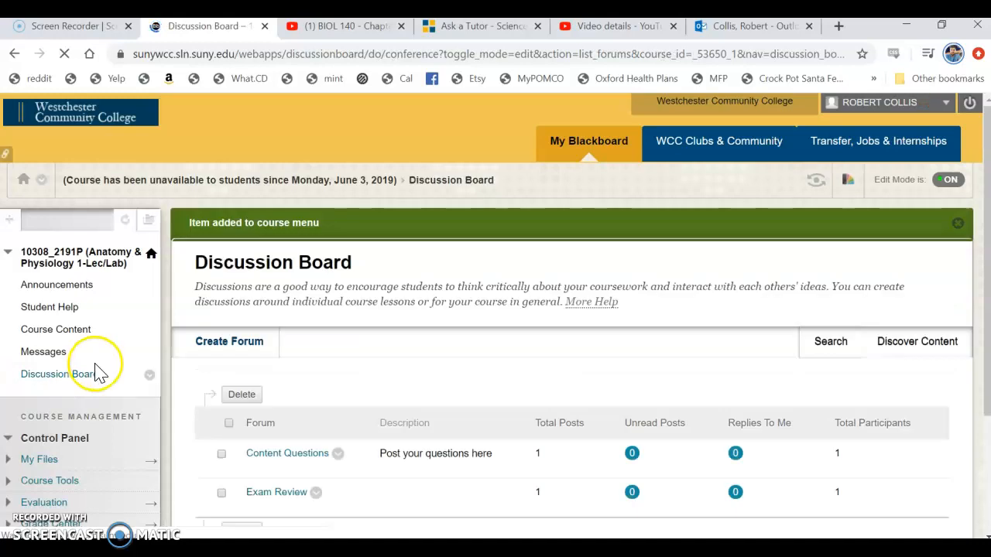
{"action": "scroll", "coordinate": [286, 314], "scroll_direction": "down", "scroll_amount": 1}
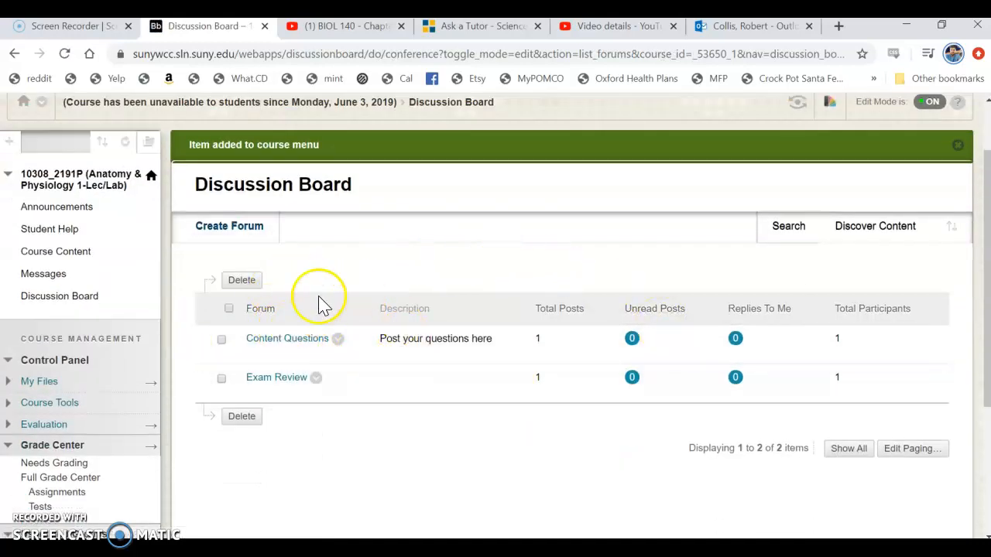
Step: Create a new discussion forum named "Test Review" and submit it
{"action": "left_click", "coordinate": [245, 234]}
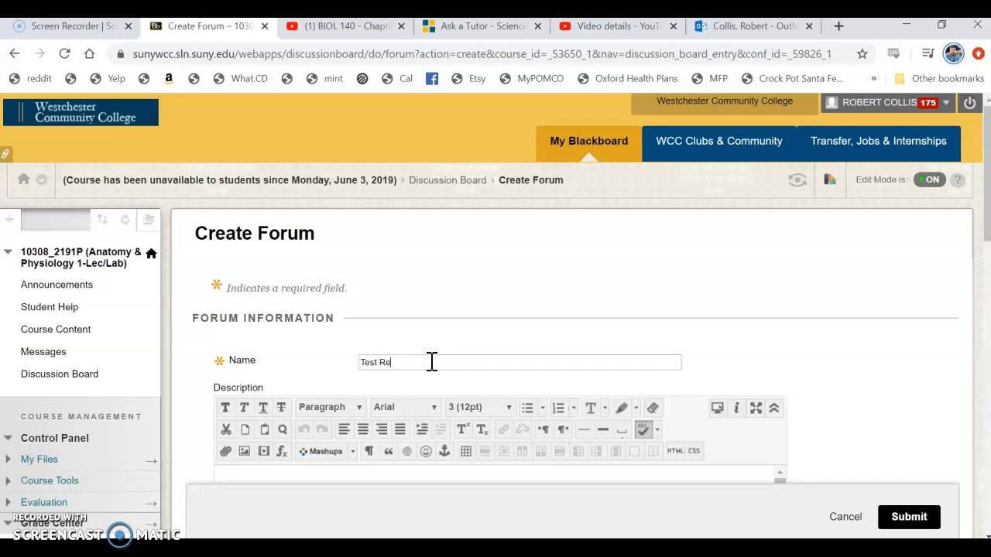
{"action": "left_click", "coordinate": [432, 362]}
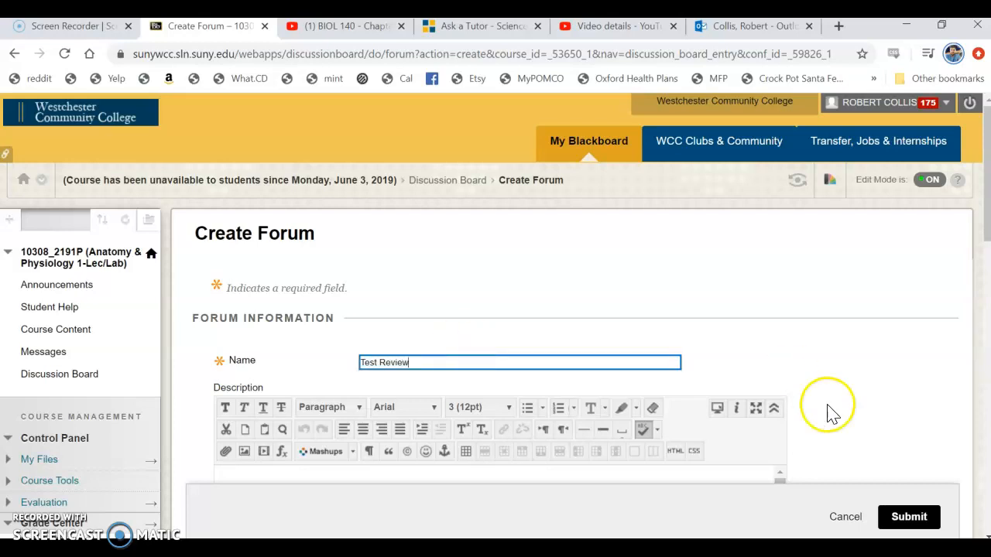
{"action": "left_click", "coordinate": [902, 518]}
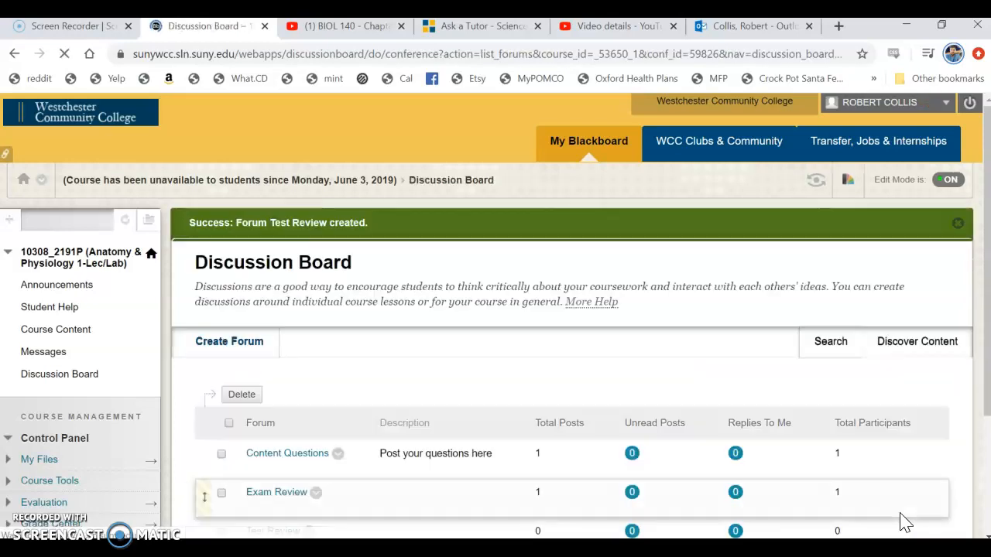
Step: Open the Test Review forum and create a thread with the subject "Exam #3", leaving the message empty
{"action": "scroll", "coordinate": [303, 414], "scroll_direction": "down", "scroll_amount": 2}
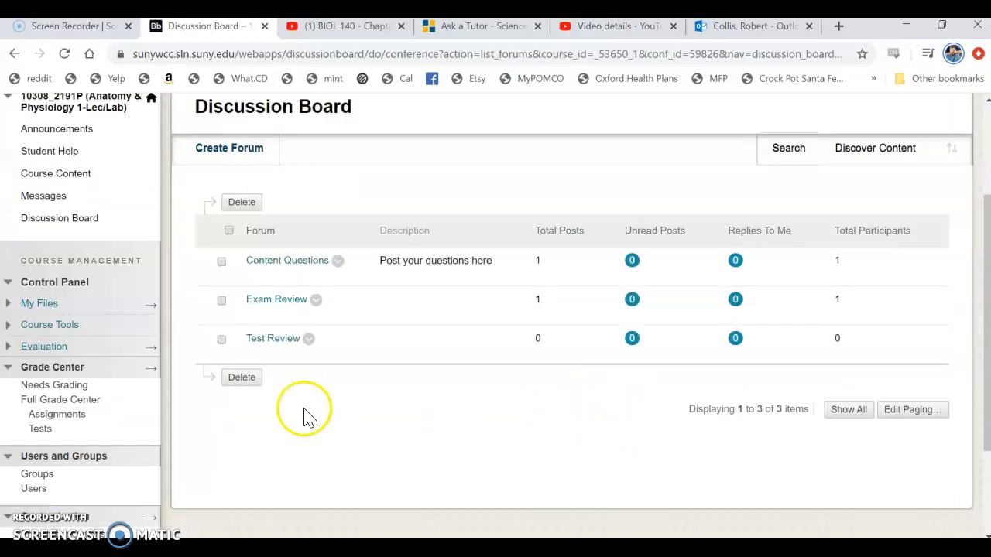
{"action": "left_click", "coordinate": [274, 344]}
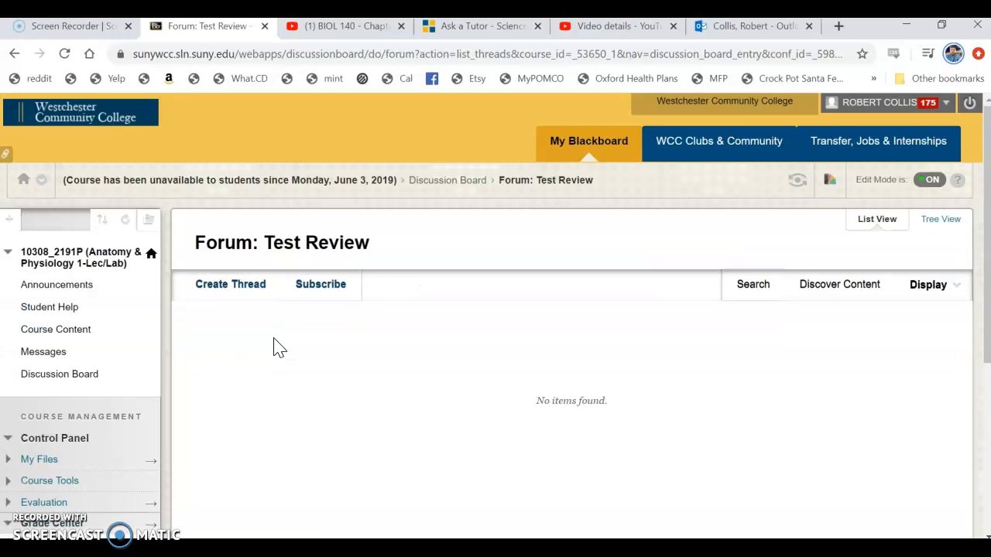
{"action": "left_click", "coordinate": [246, 292]}
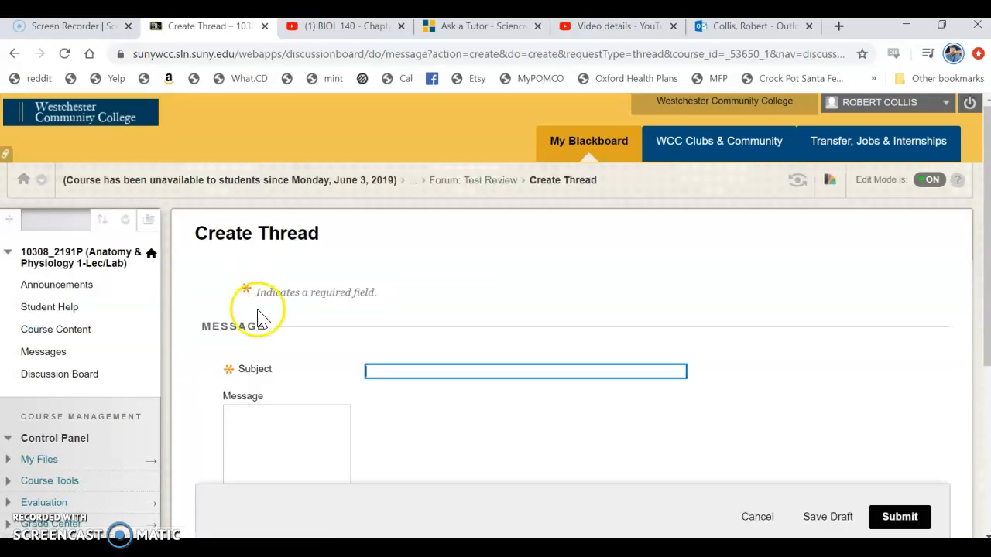
{"action": "scroll", "coordinate": [498, 327], "scroll_direction": "down", "scroll_amount": 1}
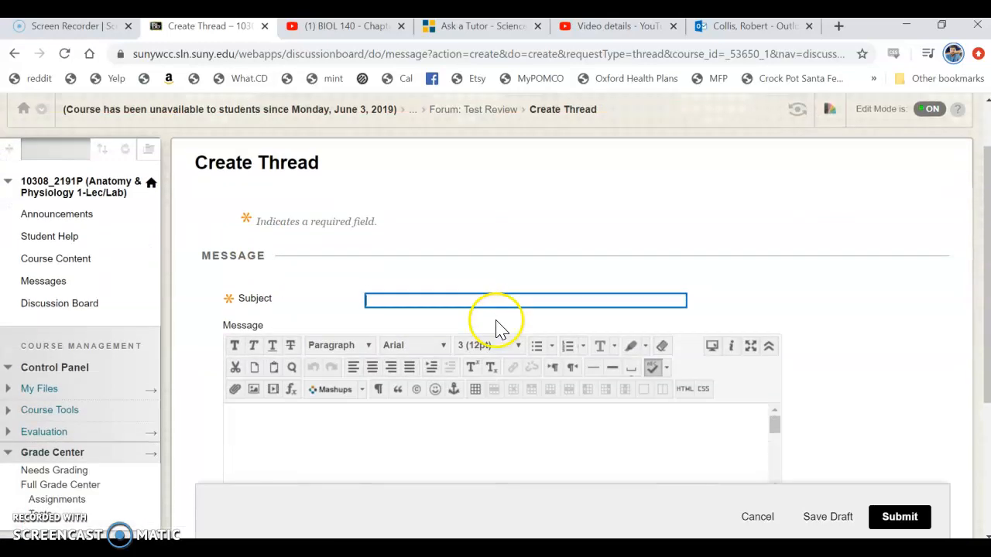
{"action": "left_click", "coordinate": [484, 296]}
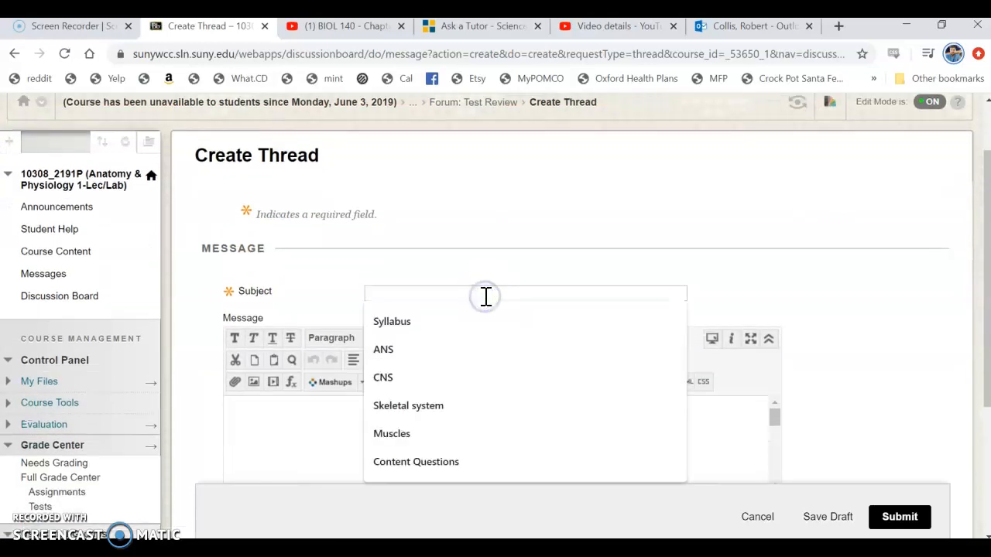
{"action": "type", "text": "Exam "}
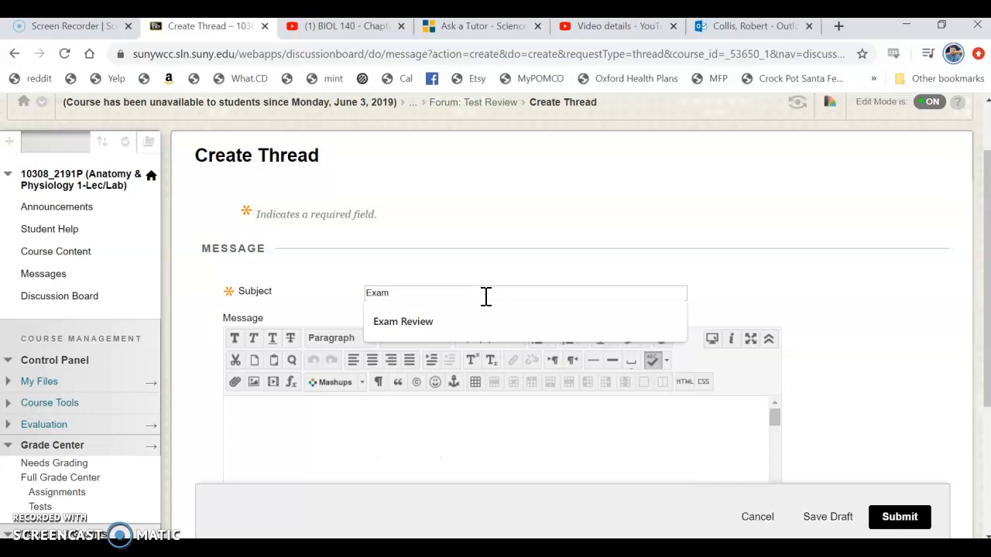
{"action": "type", "text": "#3"}
{"action": "left_click", "coordinate": [510, 206]}
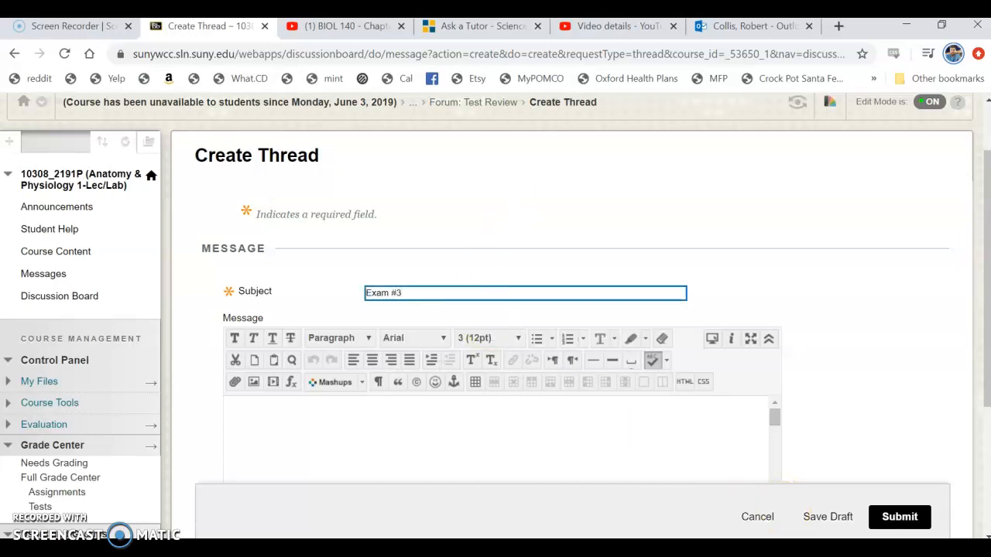
{"action": "left_click", "coordinate": [901, 517]}
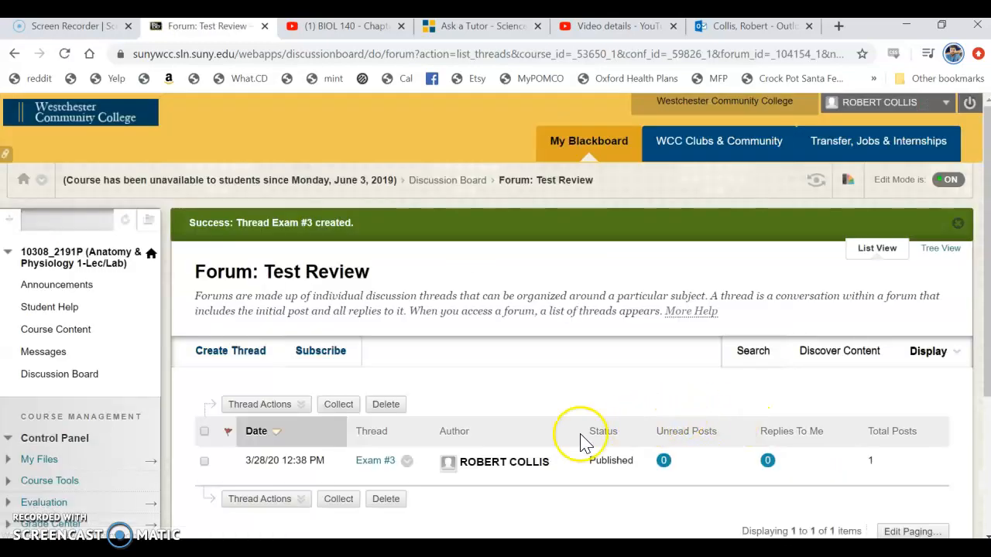
Step: Open the Exam #3 thread and examine its post and the options for replying and managing messages
{"action": "left_click", "coordinate": [364, 425]}
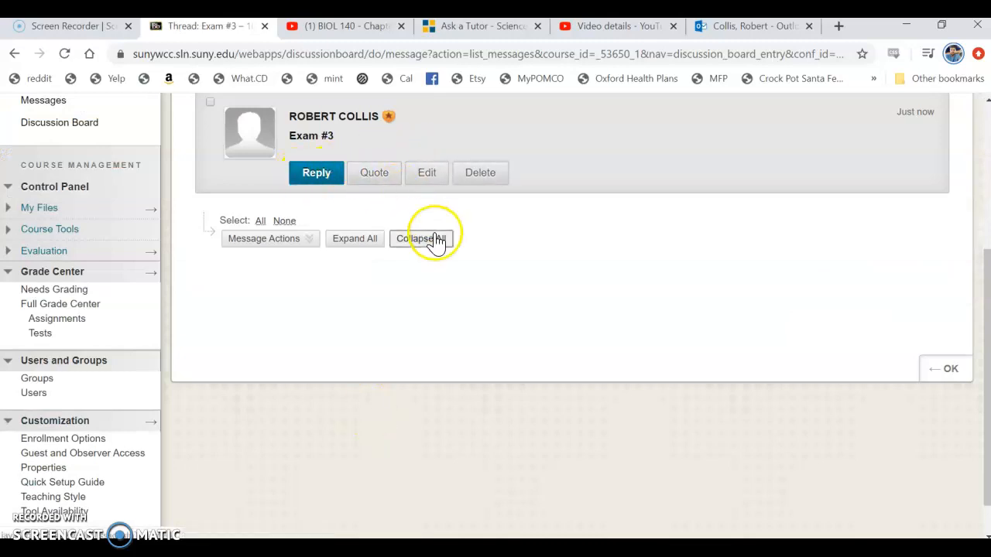
{"action": "scroll", "coordinate": [387, 294], "scroll_direction": "up", "scroll_amount": 1}
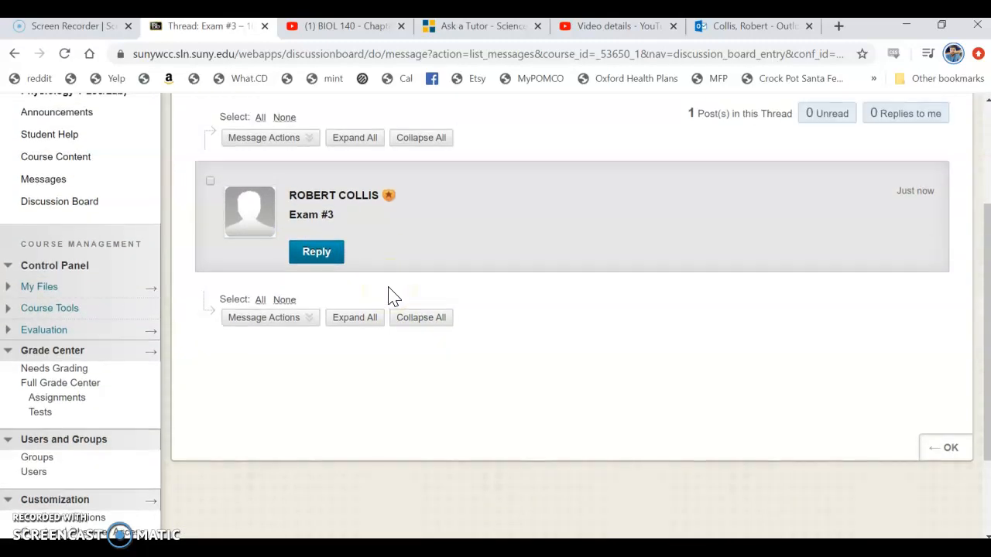
{"action": "scroll", "coordinate": [393, 297], "scroll_direction": "up", "scroll_amount": 1}
{"action": "left_click", "coordinate": [262, 395]}
{"action": "left_click", "coordinate": [461, 424]}
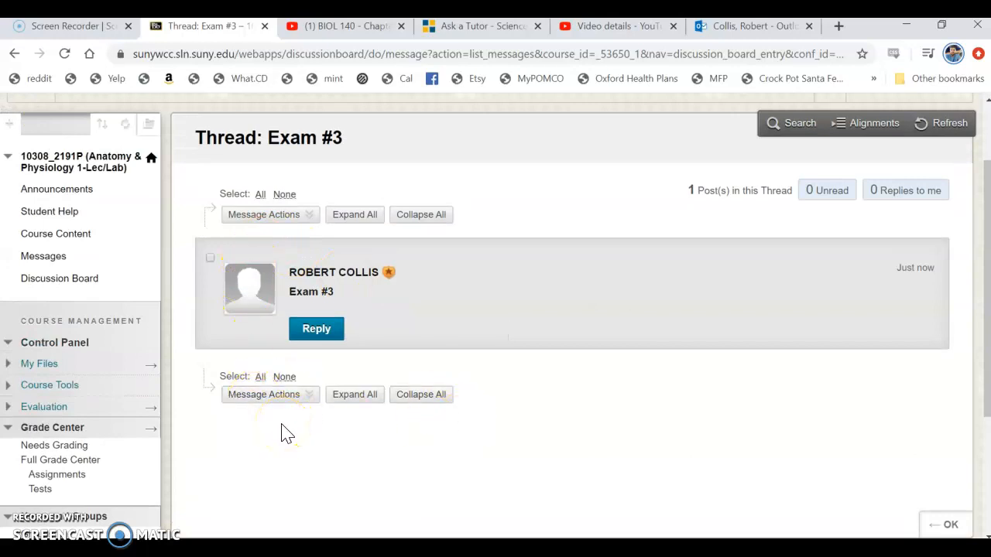
{"action": "left_click", "coordinate": [231, 396]}
{"action": "left_click", "coordinate": [126, 323]}
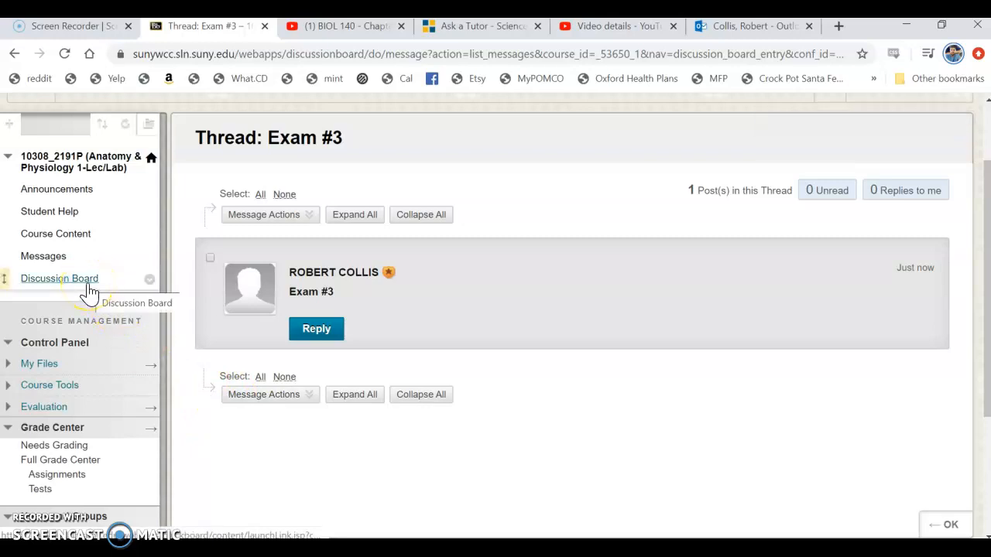
Step: Start another tool link in the course menu and set its type to My Grades
{"action": "left_click", "coordinate": [9, 125]}
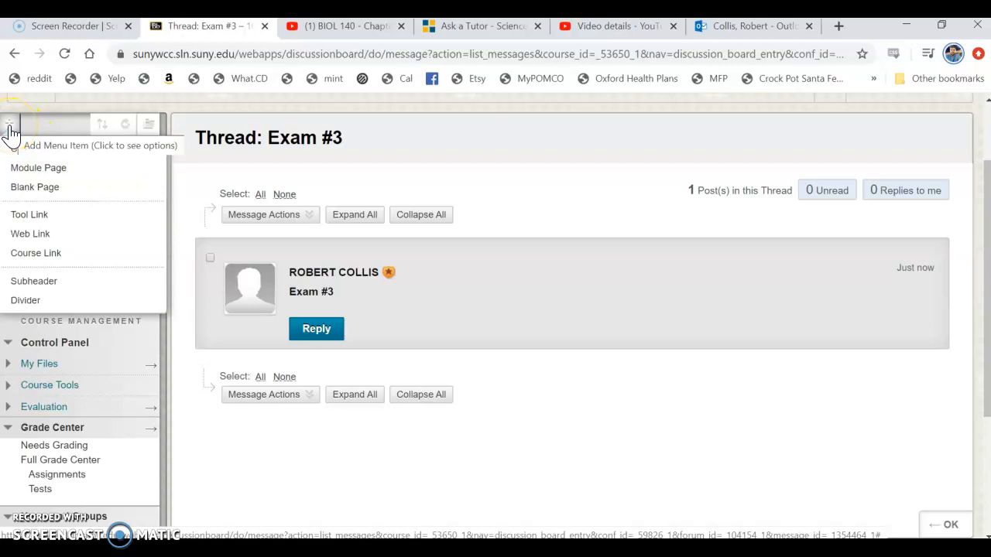
{"action": "left_click", "coordinate": [37, 217]}
{"action": "left_click", "coordinate": [206, 195]}
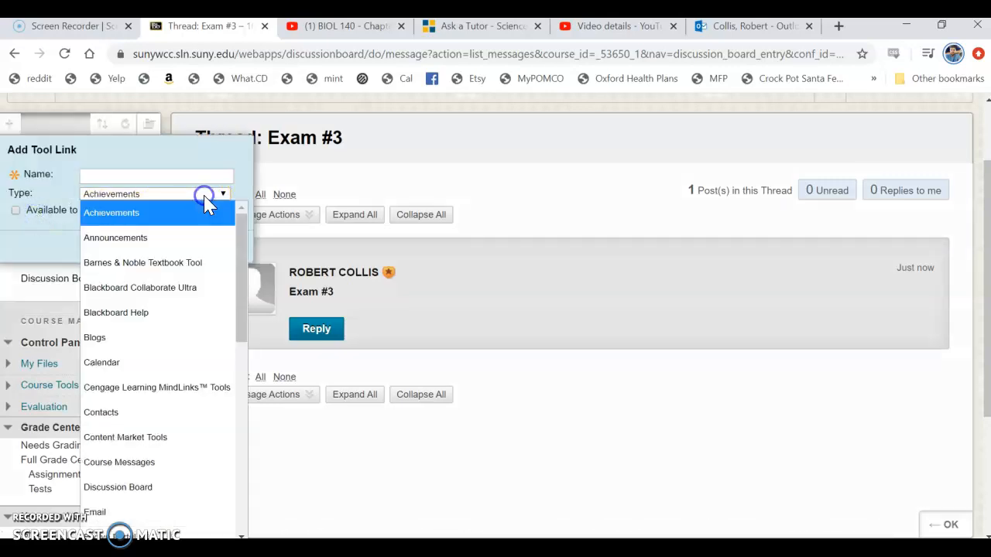
{"action": "left_click_drag", "start_coordinate": [241, 237], "coordinate": [240, 370]}
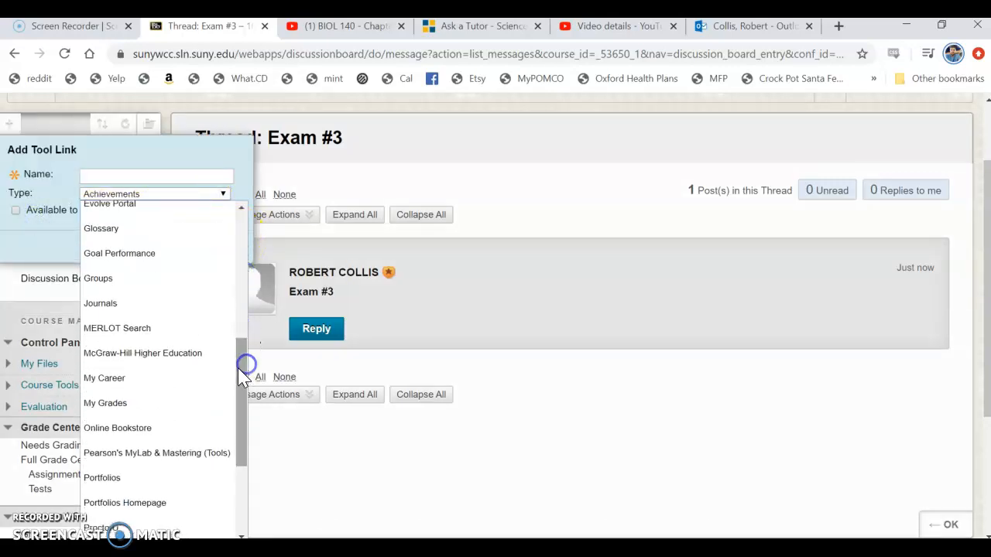
{"action": "left_click", "coordinate": [154, 402]}
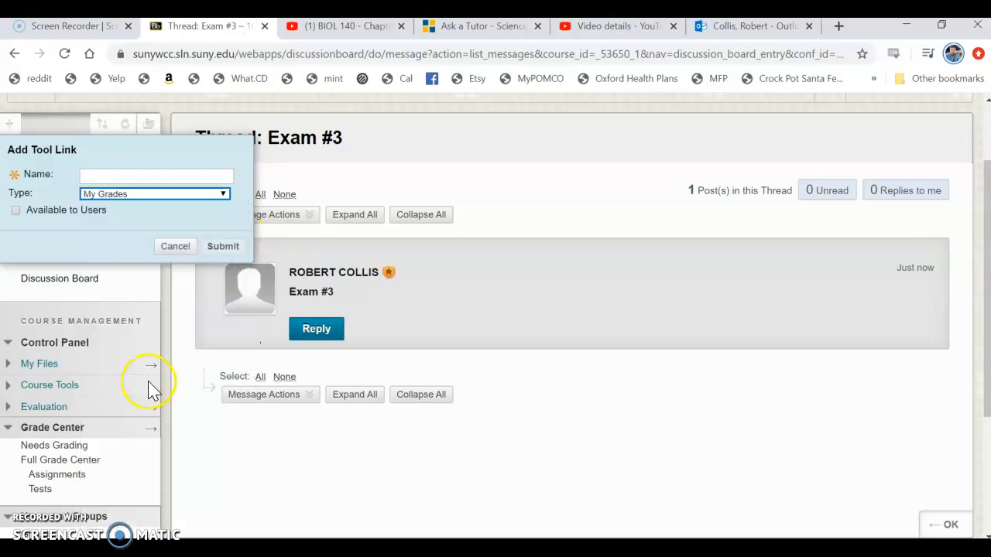
Step: Name the tool link "My Grades" and submit it to the course menu without making it available to users
{"action": "left_click", "coordinate": [126, 174]}
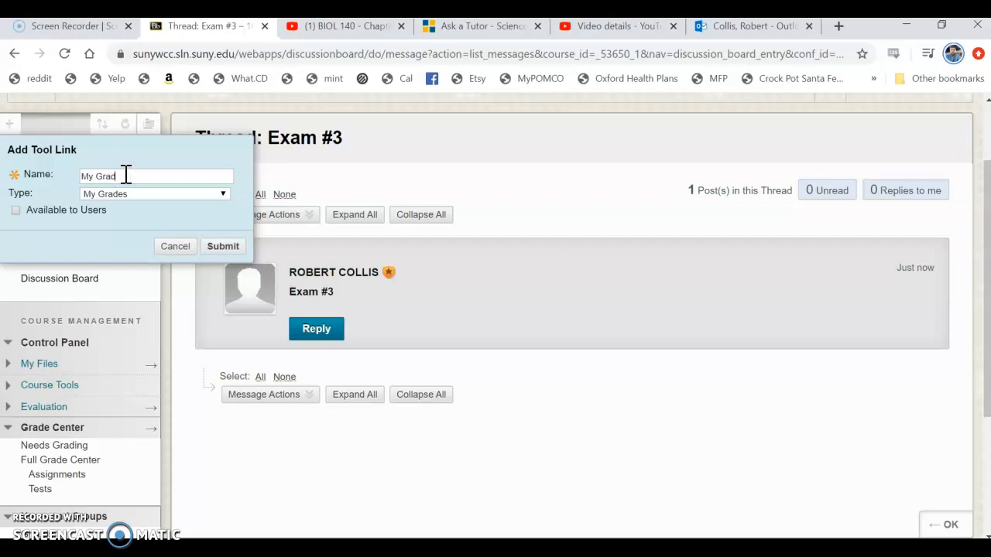
{"action": "left_click", "coordinate": [116, 170]}
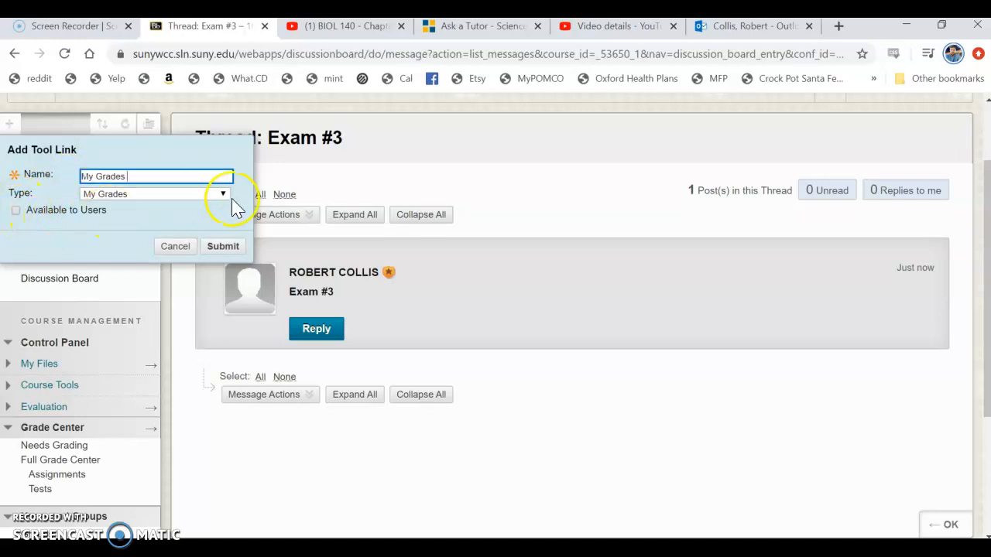
{"action": "left_click", "coordinate": [229, 247]}
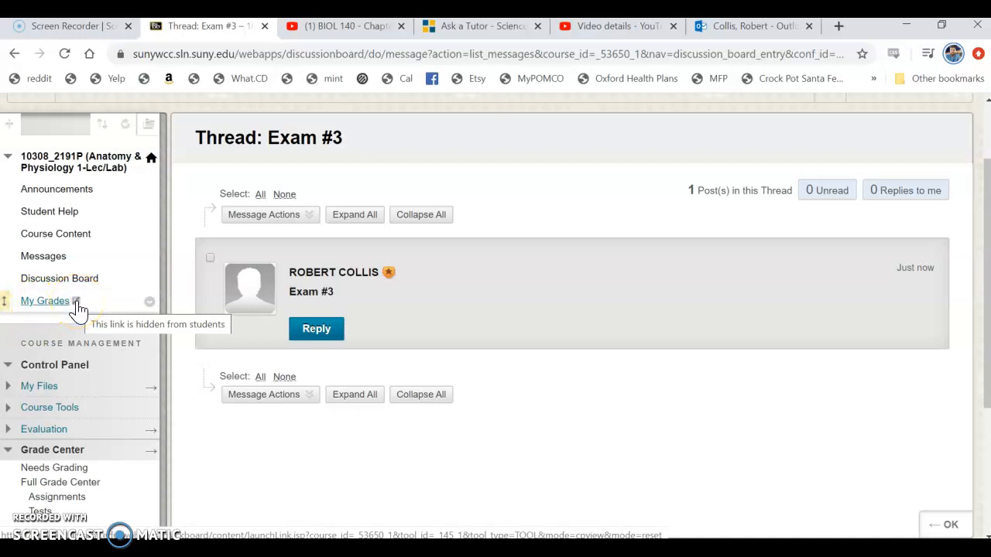
Step: Make the hidden My Grades link in the course menu visible to students
{"action": "left_click", "coordinate": [149, 304]}
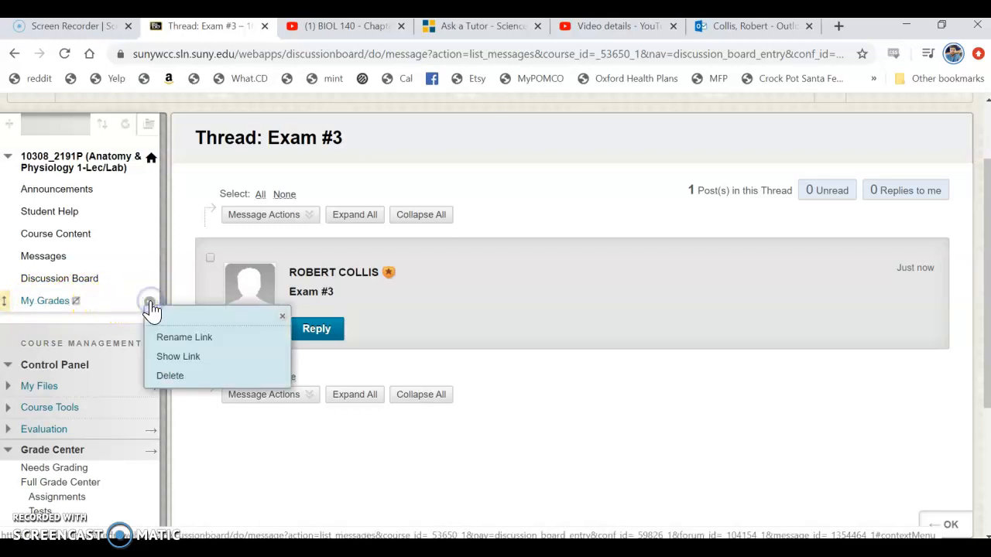
{"action": "left_click", "coordinate": [183, 358]}
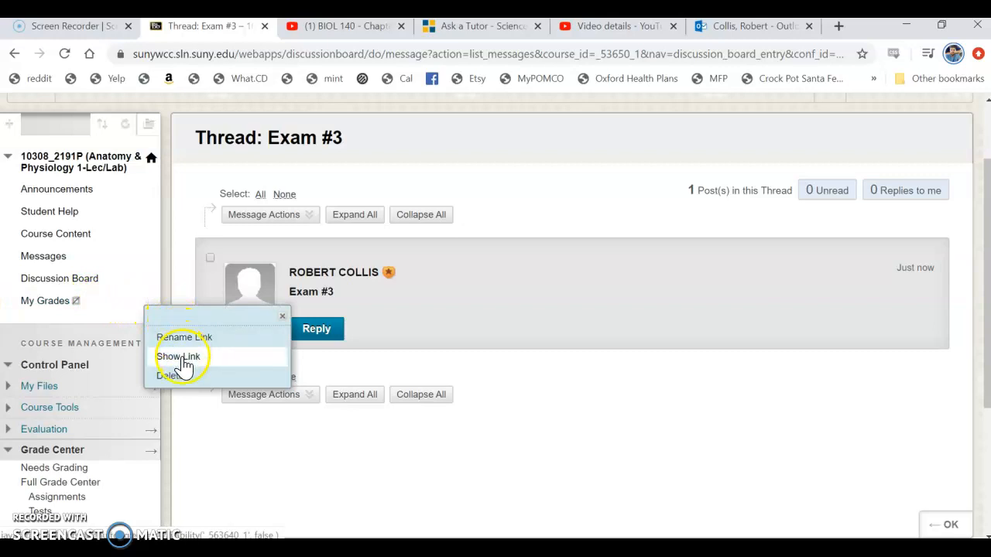
{"action": "scroll", "coordinate": [74, 406], "scroll_direction": "down", "scroll_amount": 4}
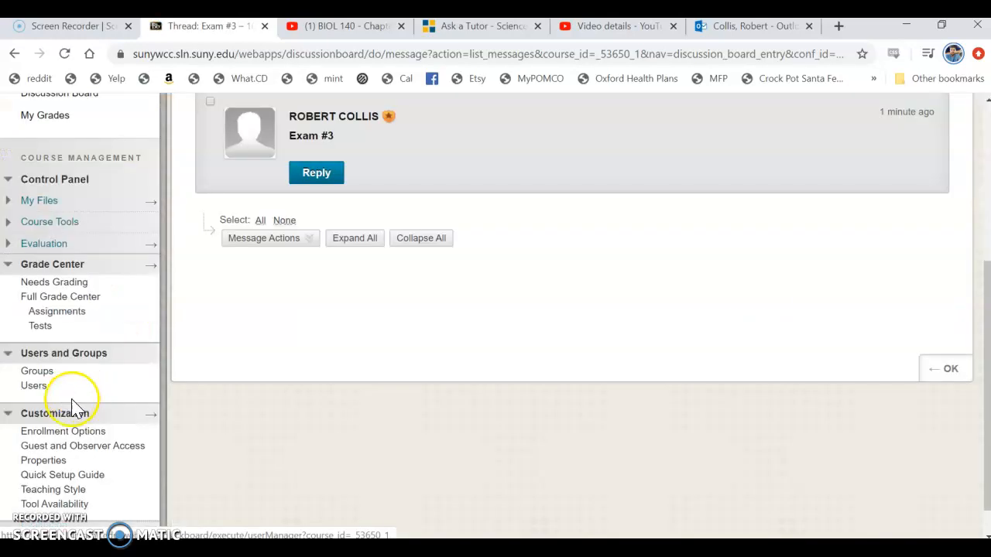
{"action": "scroll", "coordinate": [105, 302], "scroll_direction": "up", "scroll_amount": 3}
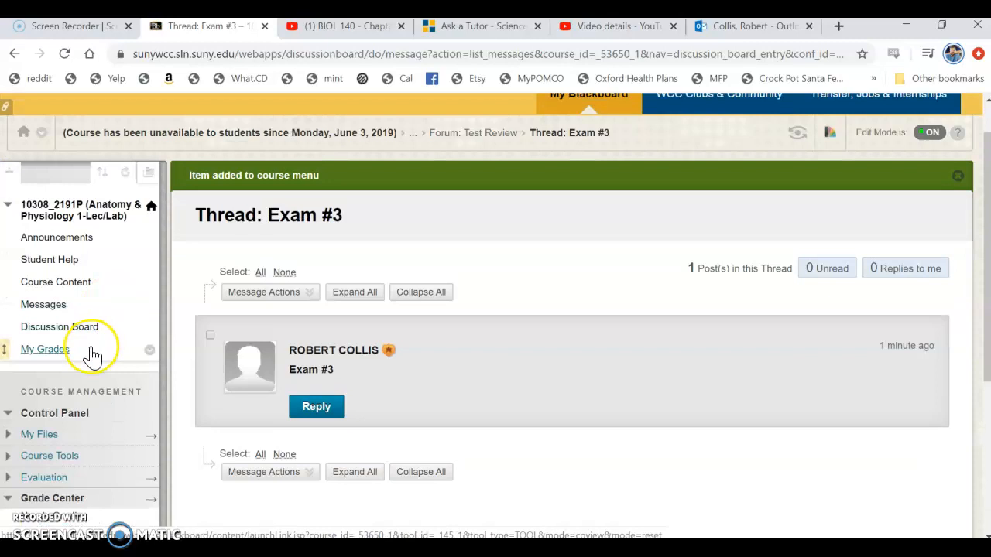
Step: Open My Grades and examine the listed assignments, exams and totals with their grades
{"action": "left_click", "coordinate": [53, 356]}
{"action": "left_click", "coordinate": [55, 358]}
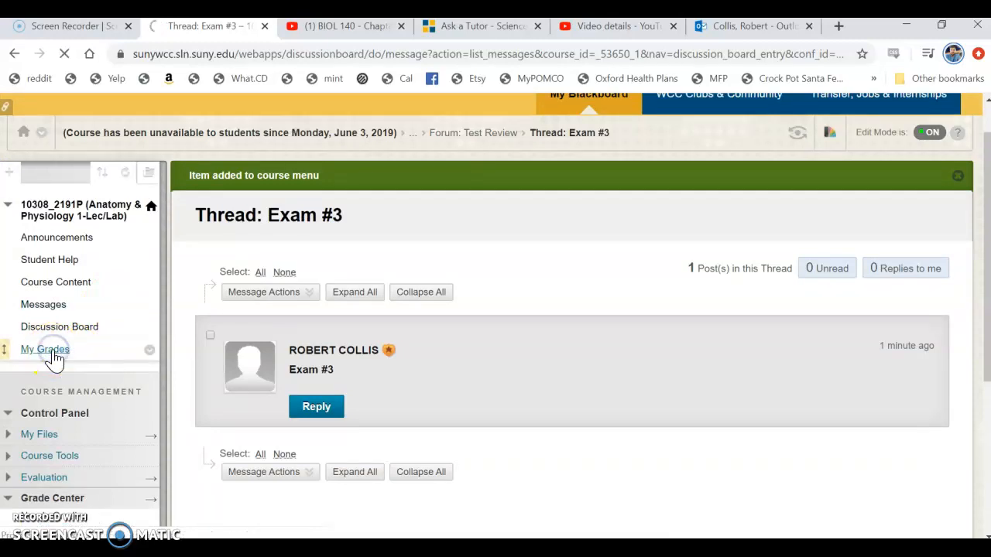
{"action": "scroll", "coordinate": [666, 305], "scroll_direction": "down", "scroll_amount": 2}
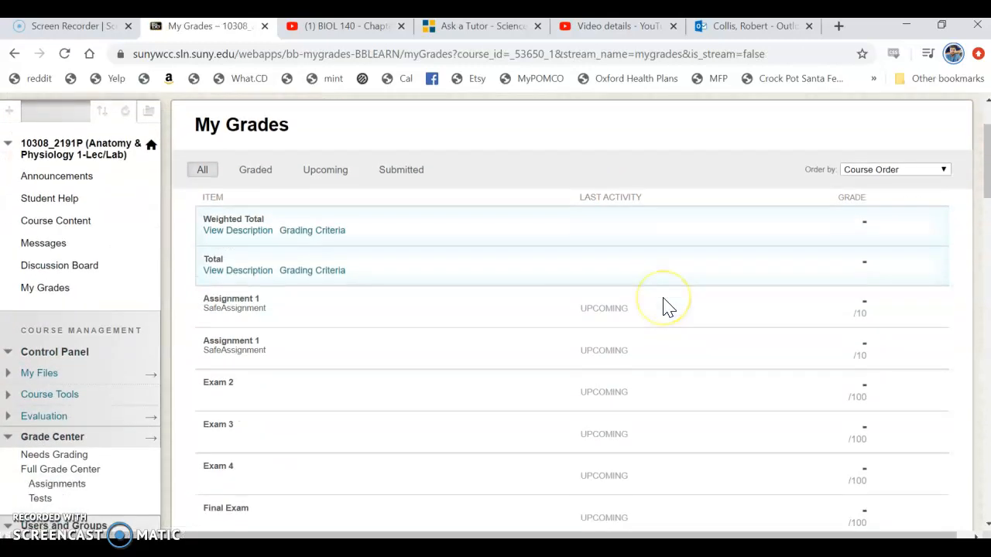
{"action": "scroll", "coordinate": [666, 305], "scroll_direction": "down", "scroll_amount": 1}
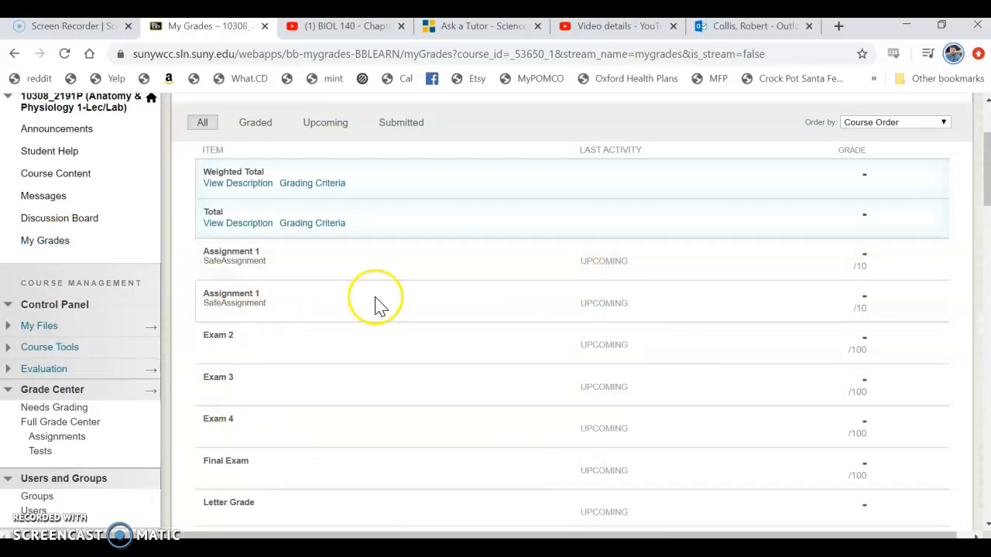
{"action": "left_click", "coordinate": [300, 360]}
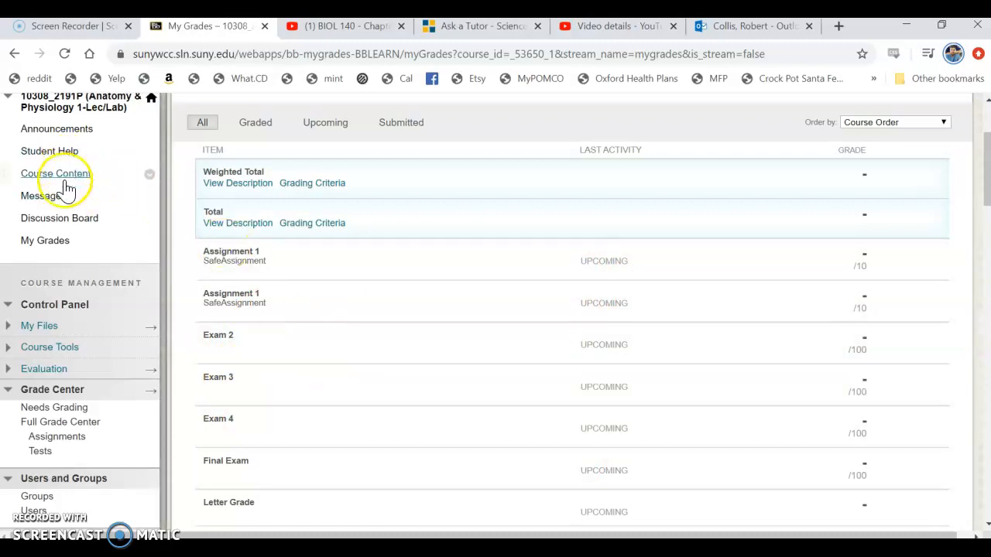
Step: Open the Full Grade Center and look over the table of students and grade columns
{"action": "left_click", "coordinate": [46, 424]}
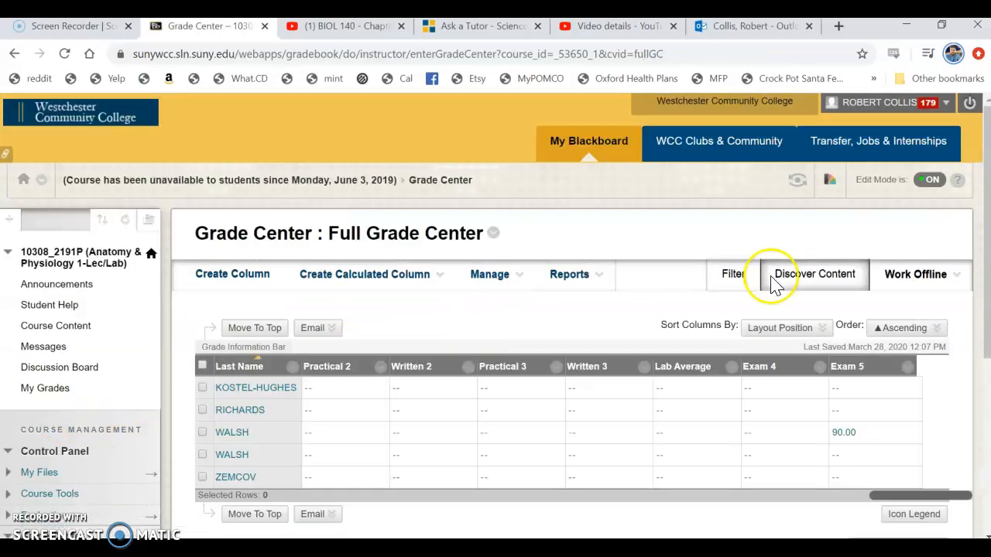
{"action": "scroll", "coordinate": [565, 255], "scroll_direction": "down", "scroll_amount": 2}
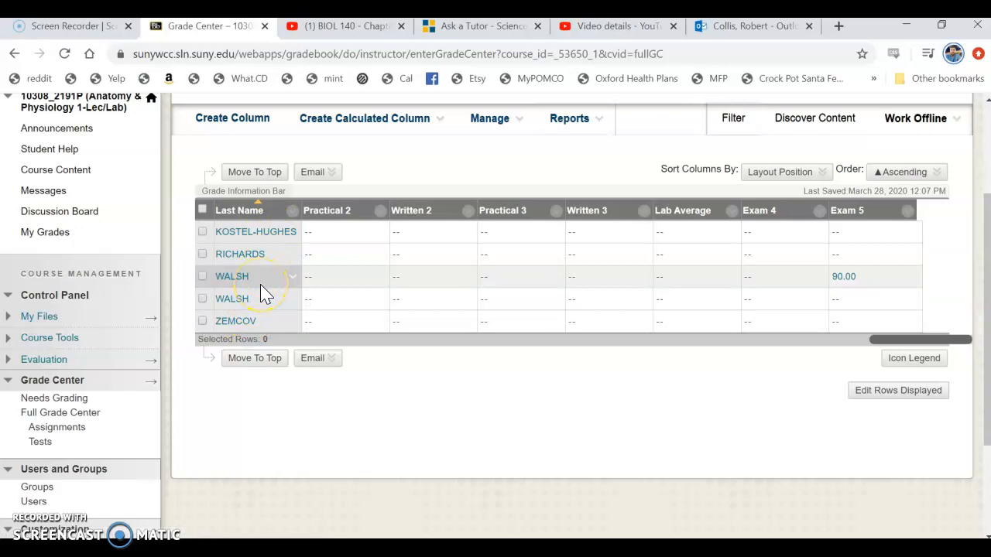
{"action": "scroll", "coordinate": [368, 314], "scroll_direction": "up", "scroll_amount": 1}
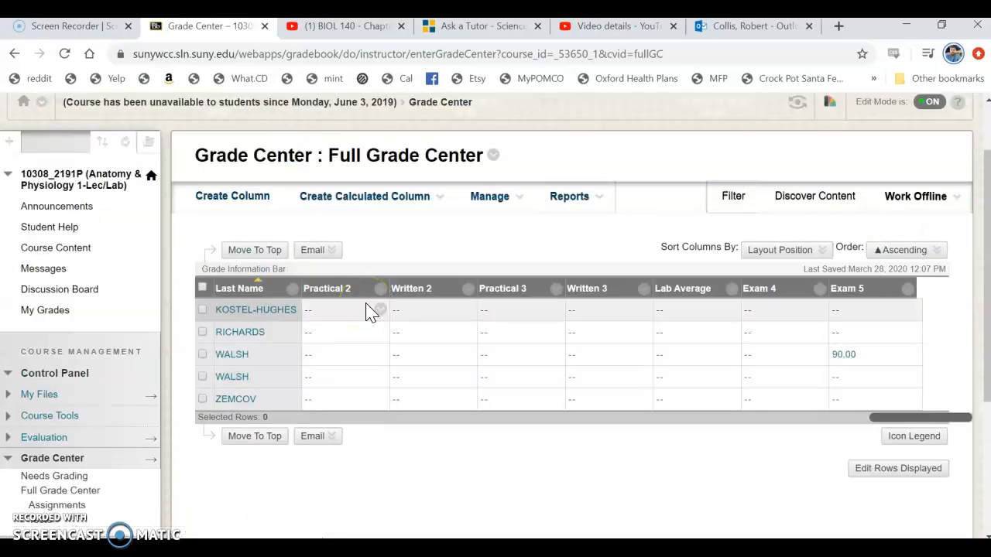
Step: Start a new grade column in the Full Grade Center and name it "Quiz 5"
{"action": "left_click", "coordinate": [250, 198]}
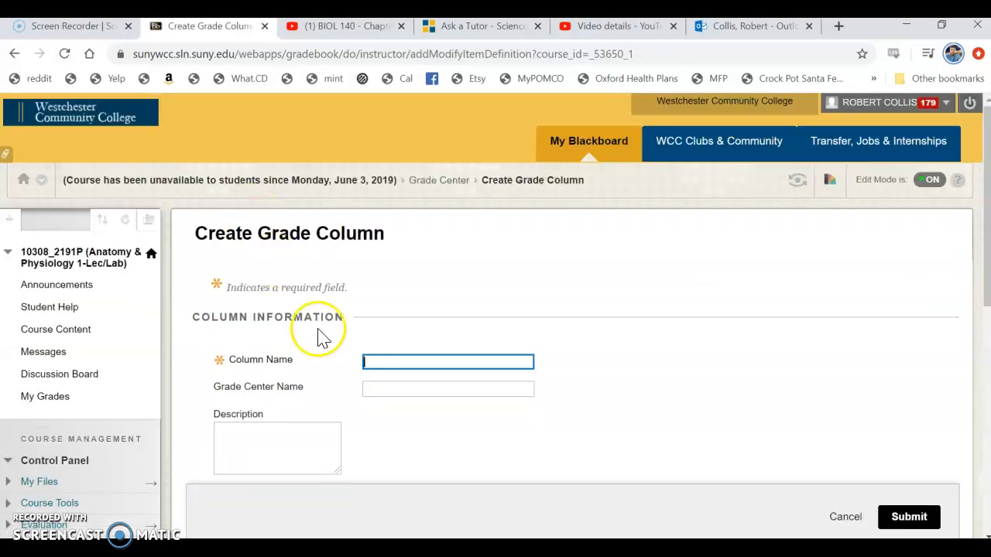
{"action": "left_click", "coordinate": [411, 362]}
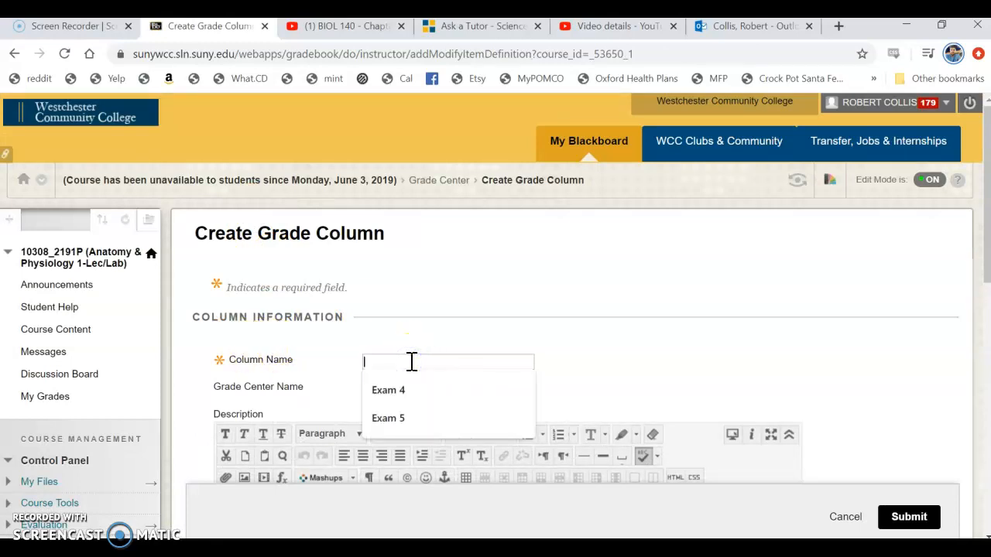
{"action": "key", "text": "BackSpace"}
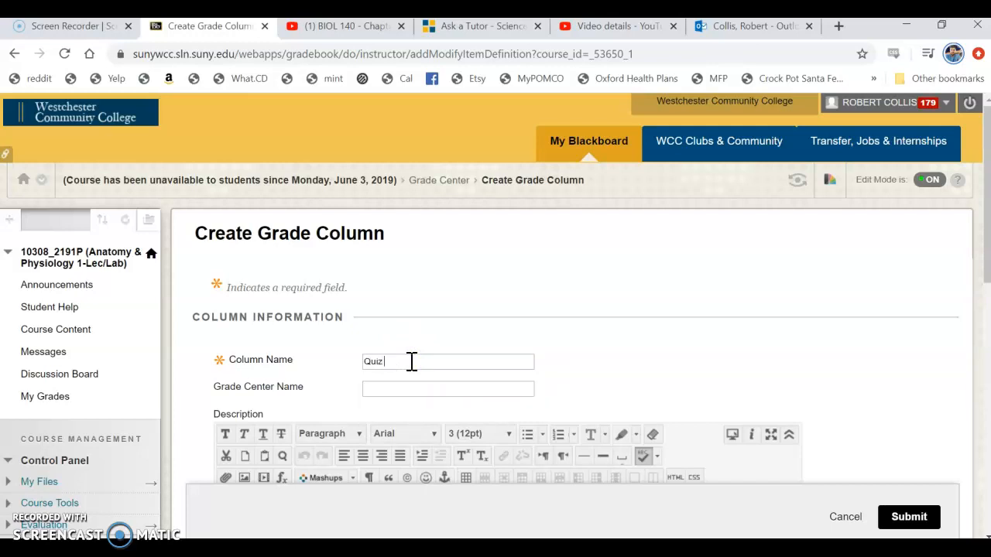
{"action": "left_click", "coordinate": [412, 361]}
{"action": "left_click", "coordinate": [684, 346]}
Step: Set the new column's points possible to 100 and submit it with the default display, category and options
{"action": "scroll", "coordinate": [693, 344], "scroll_direction": "down", "scroll_amount": 3}
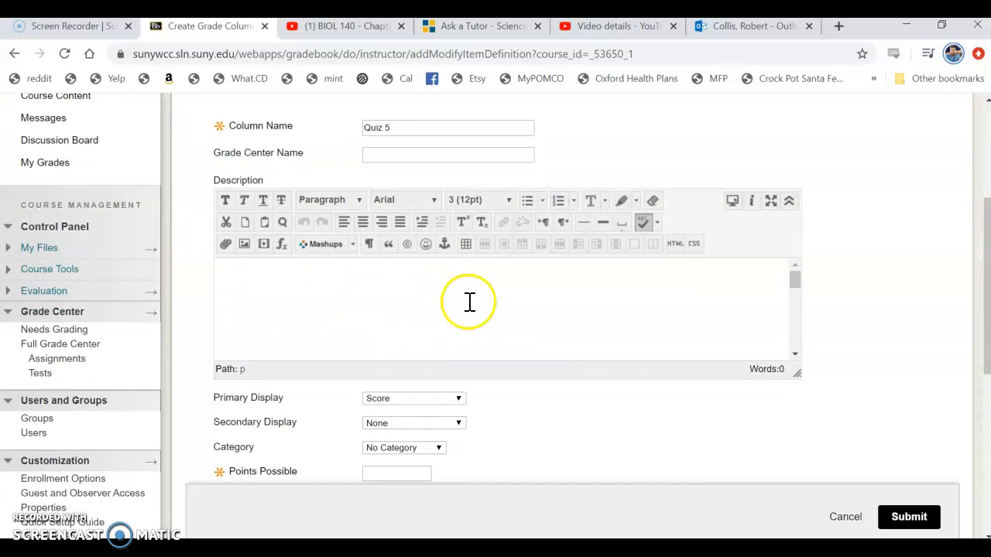
{"action": "scroll", "coordinate": [940, 283], "scroll_direction": "down", "scroll_amount": 2}
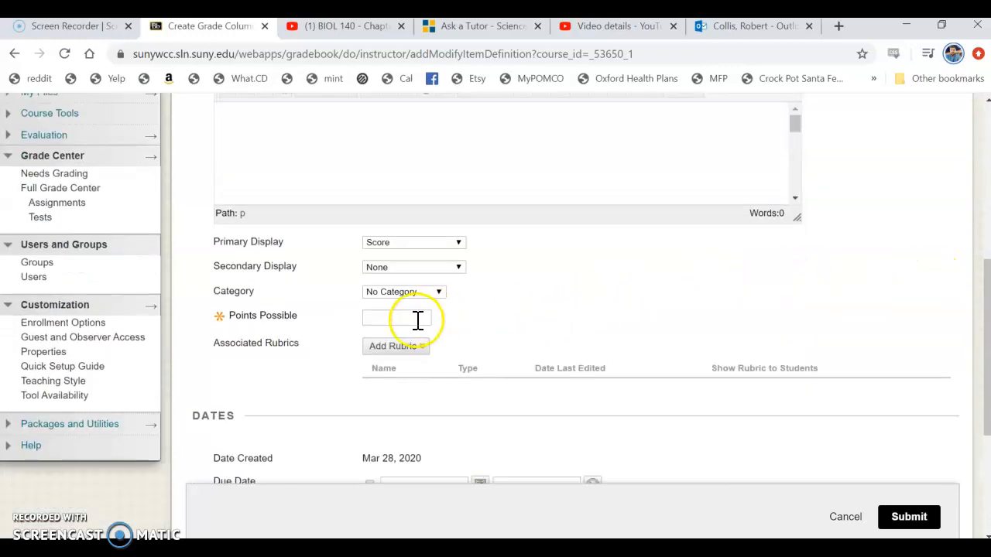
{"action": "left_click", "coordinate": [417, 320]}
{"action": "type", "text": "100"}
{"action": "left_click", "coordinate": [545, 310]}
{"action": "scroll", "coordinate": [856, 299], "scroll_direction": "down", "scroll_amount": 2}
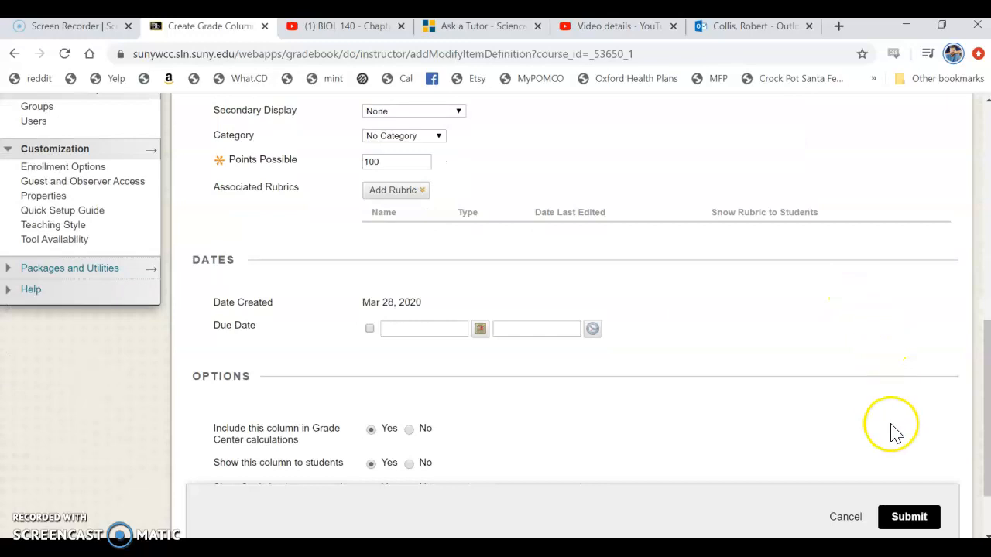
{"action": "left_click", "coordinate": [909, 523]}
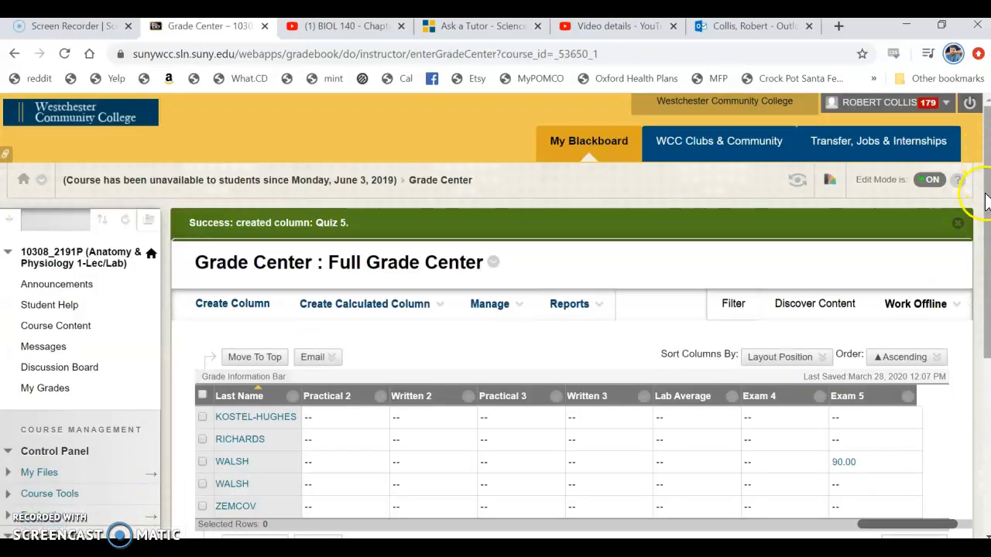
Step: Enter a grade of 80 in the Quiz 5 column for the student in the second row
{"action": "scroll", "coordinate": [986, 201], "scroll_direction": "down", "scroll_amount": 1}
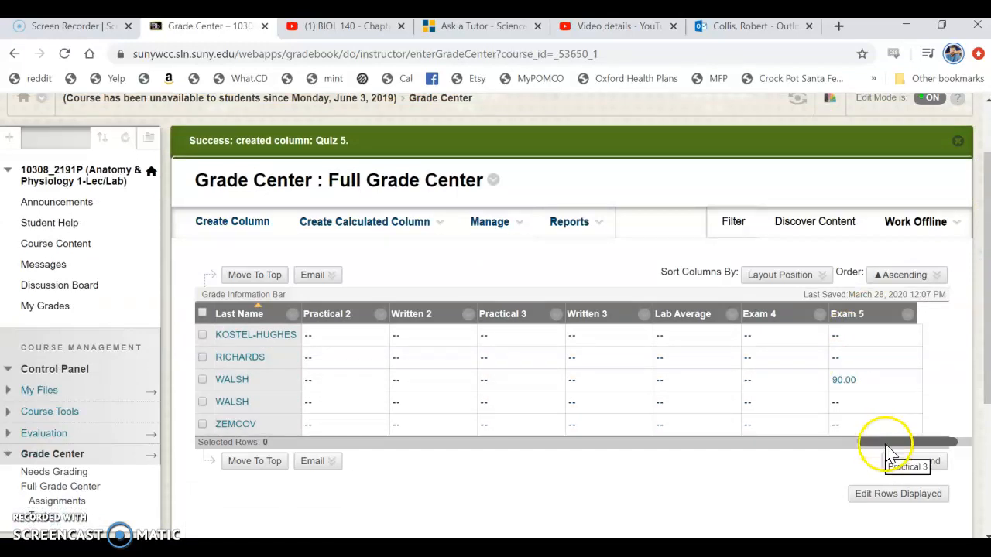
{"action": "left_click_drag", "start_coordinate": [881, 442], "coordinate": [910, 443]}
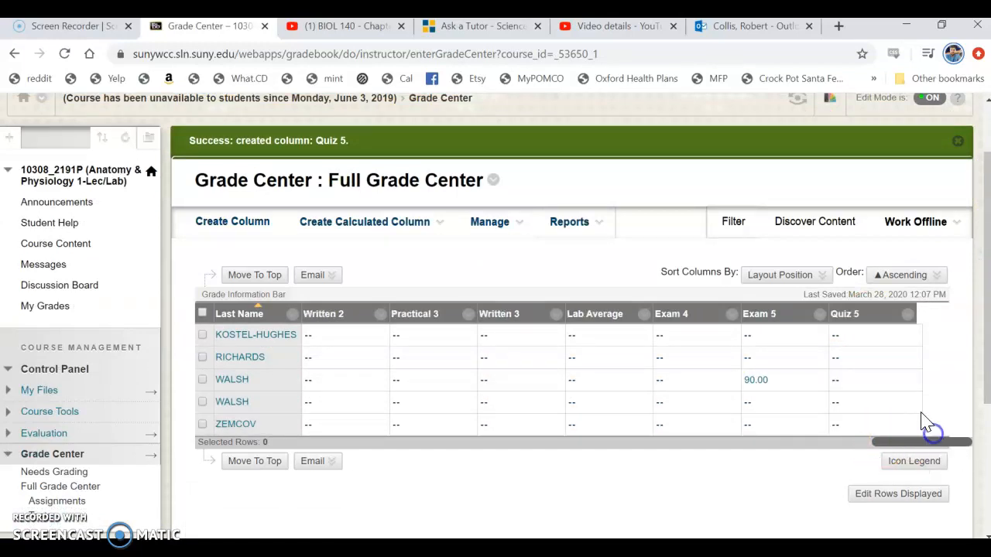
{"action": "left_click", "coordinate": [850, 314]}
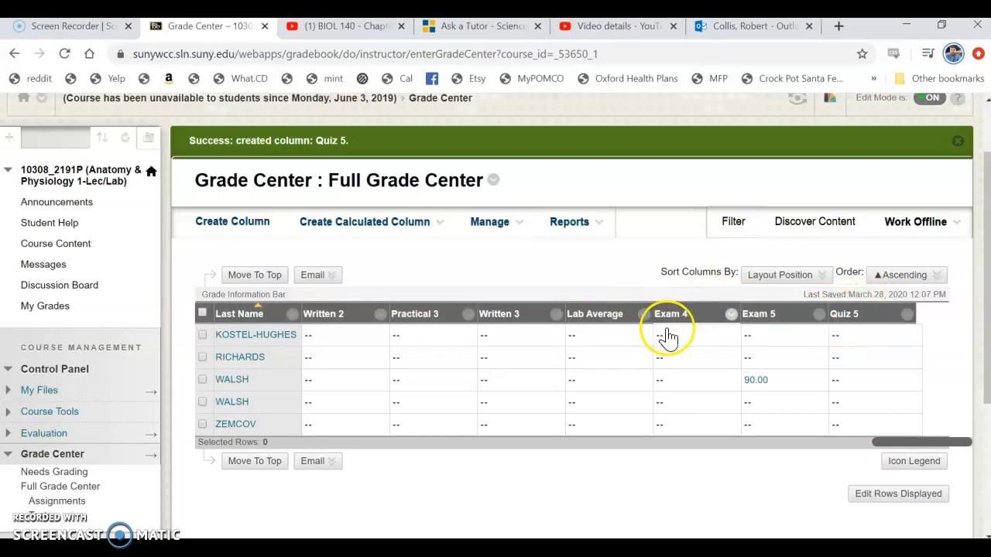
{"action": "left_click", "coordinate": [854, 359]}
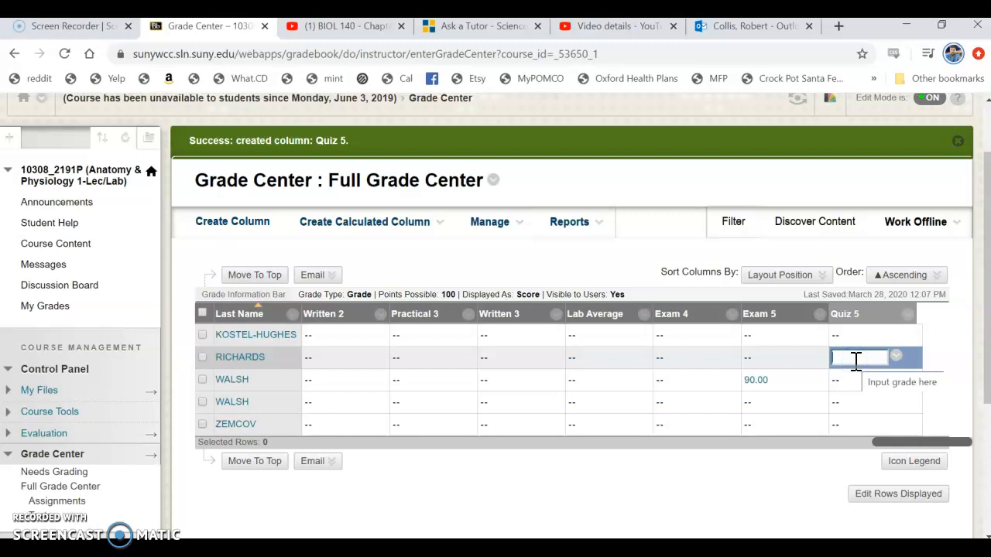
{"action": "key", "text": "Return"}
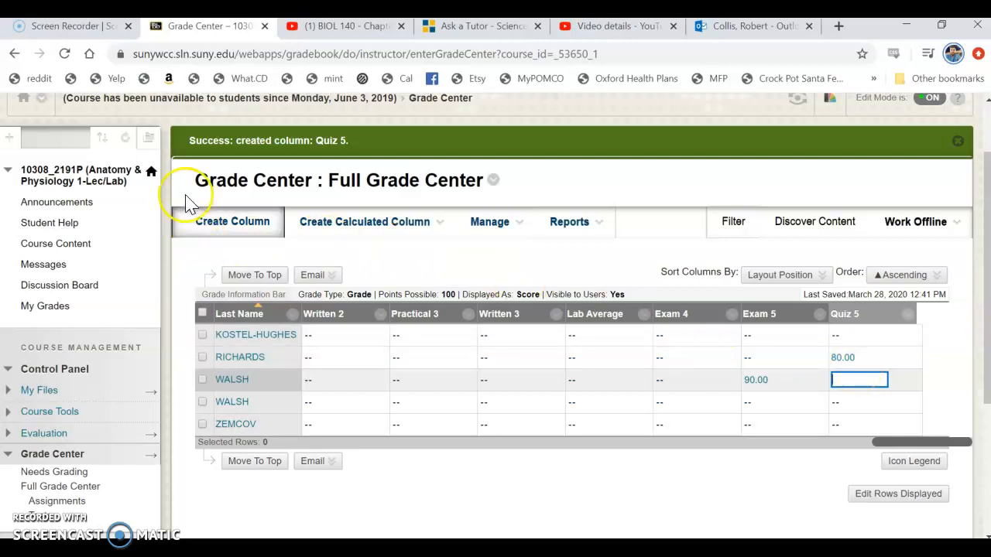
Step: Switch to the open Ask a Tutor – Science web page and look over its question form
{"action": "left_click", "coordinate": [9, 139]}
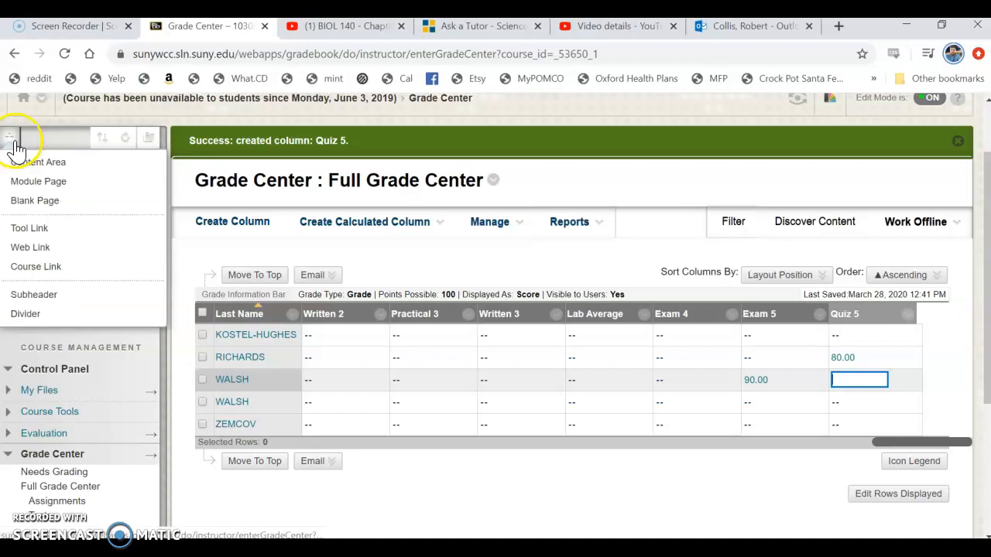
{"action": "left_click", "coordinate": [14, 144]}
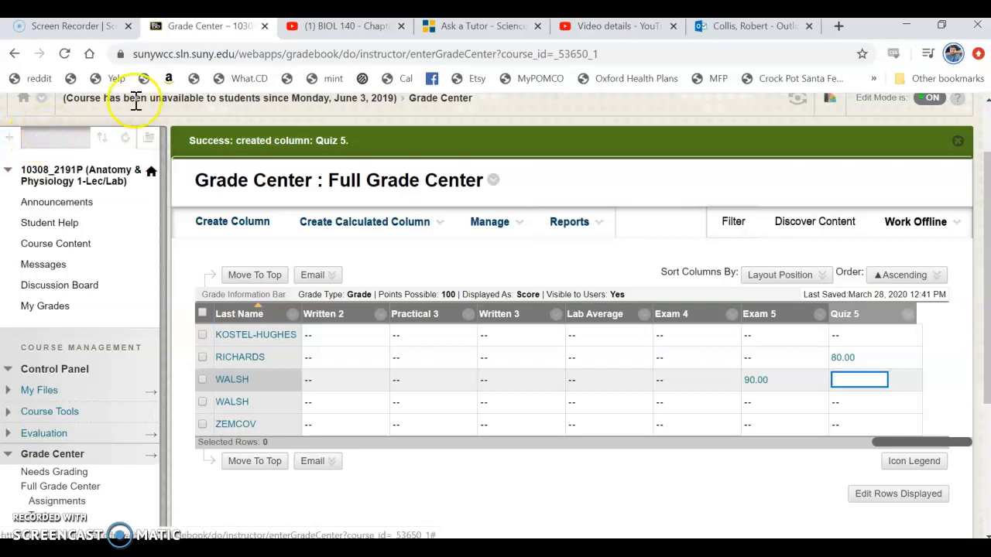
{"action": "left_click", "coordinate": [478, 31]}
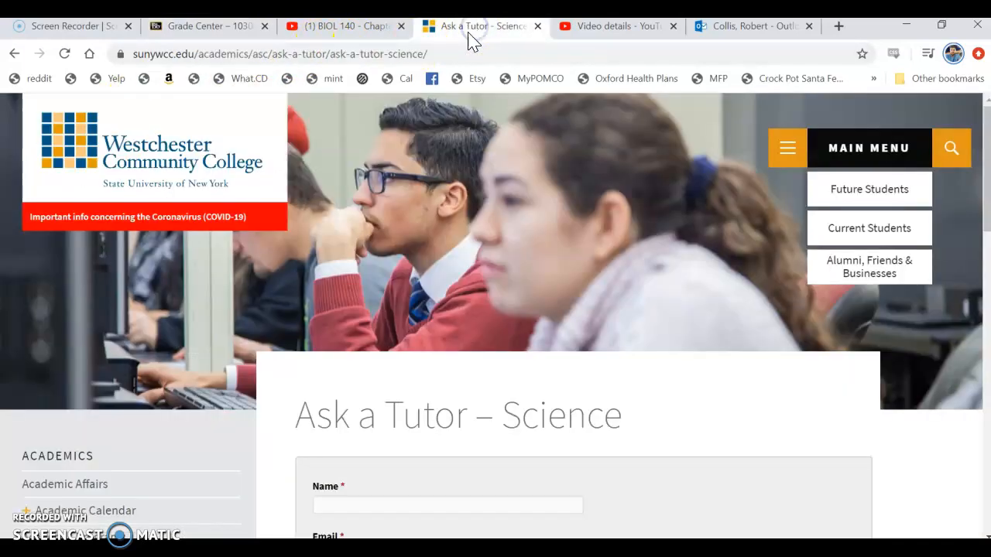
{"action": "scroll", "coordinate": [582, 453], "scroll_direction": "down", "scroll_amount": 5}
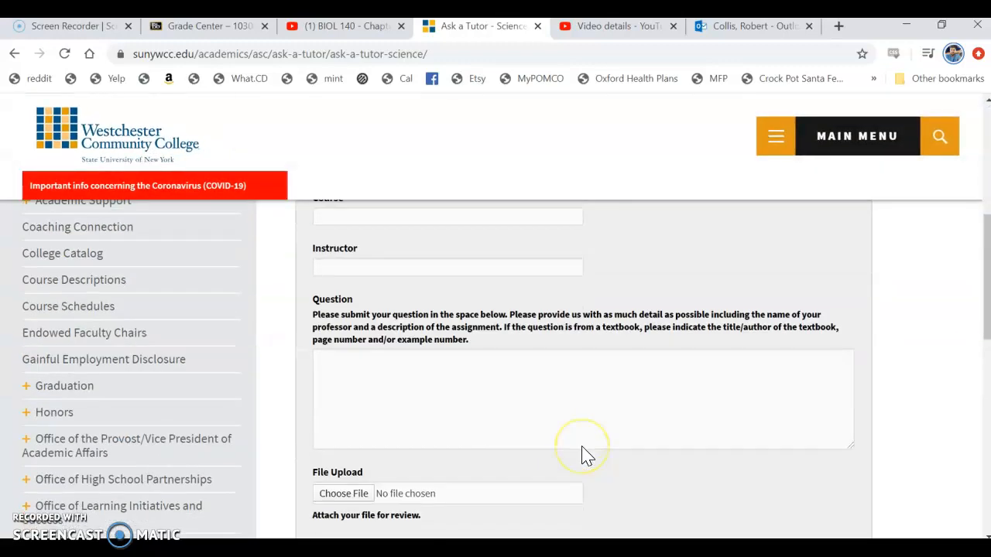
{"action": "scroll", "coordinate": [582, 456], "scroll_direction": "up", "scroll_amount": 5}
{"action": "scroll", "coordinate": [582, 456], "scroll_direction": "down", "scroll_amount": 1}
{"action": "scroll", "coordinate": [586, 456], "scroll_direction": "up", "scroll_amount": 2}
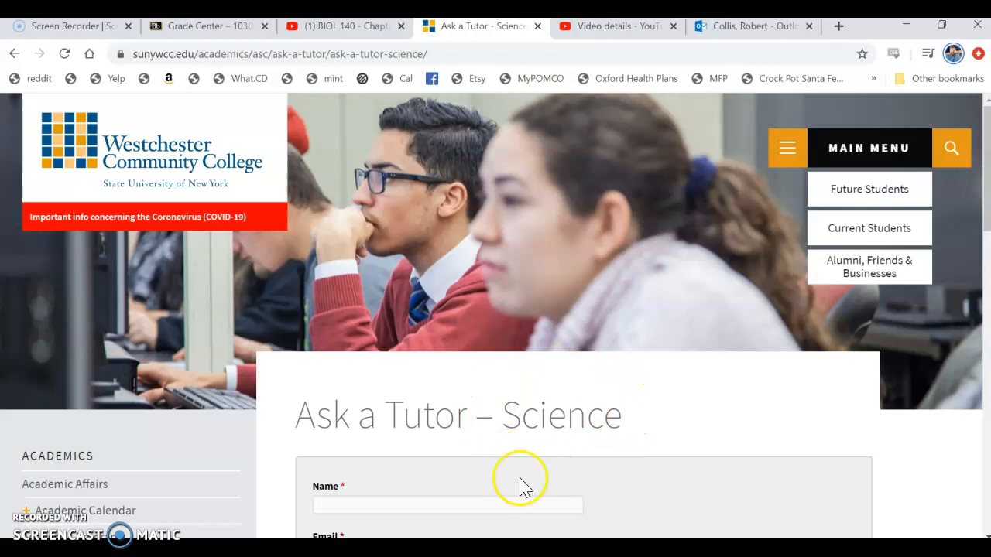
Step: Copy the full web address of the Ask a Tutor – Science page
{"action": "left_click", "coordinate": [362, 49]}
{"action": "right_click", "coordinate": [361, 49]}
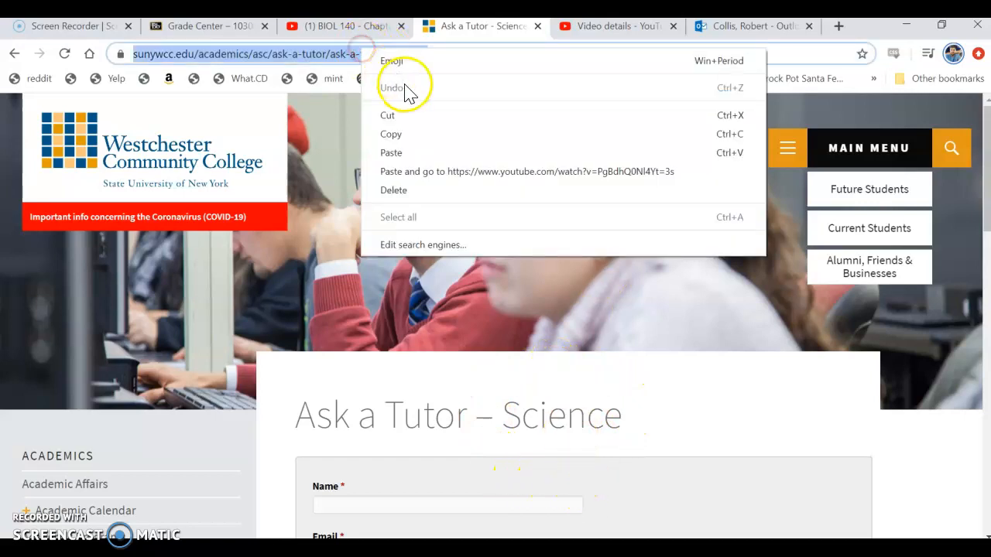
{"action": "left_click", "coordinate": [419, 137]}
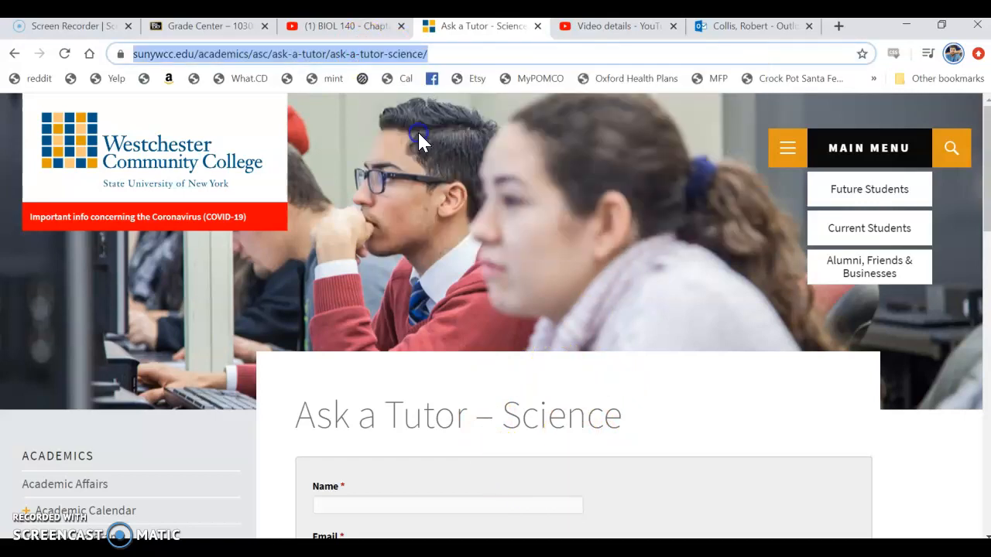
Step: Add a web link named "Ask a Tutor" with the copied address to the Blackboard course menu, without making it available to users
{"action": "left_click", "coordinate": [222, 29]}
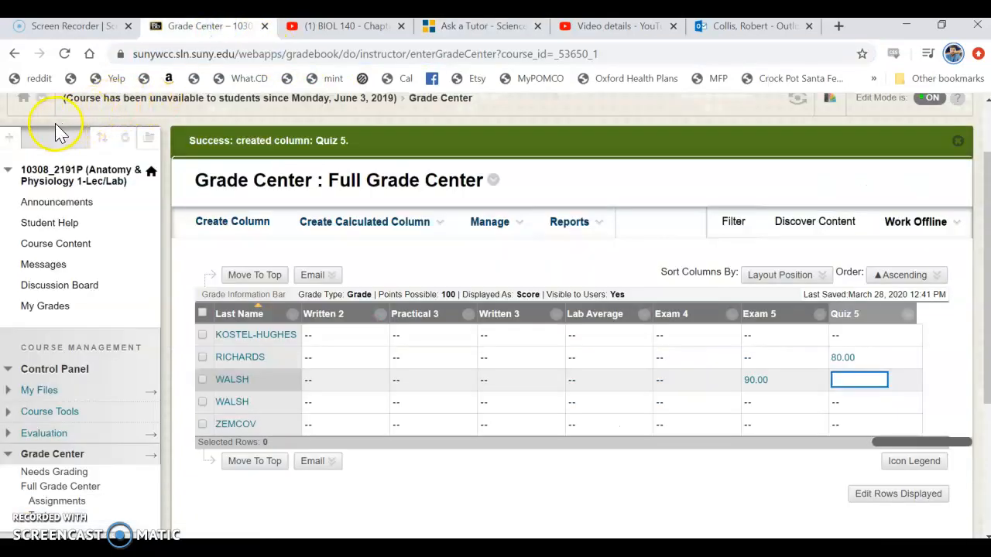
{"action": "left_click", "coordinate": [16, 146]}
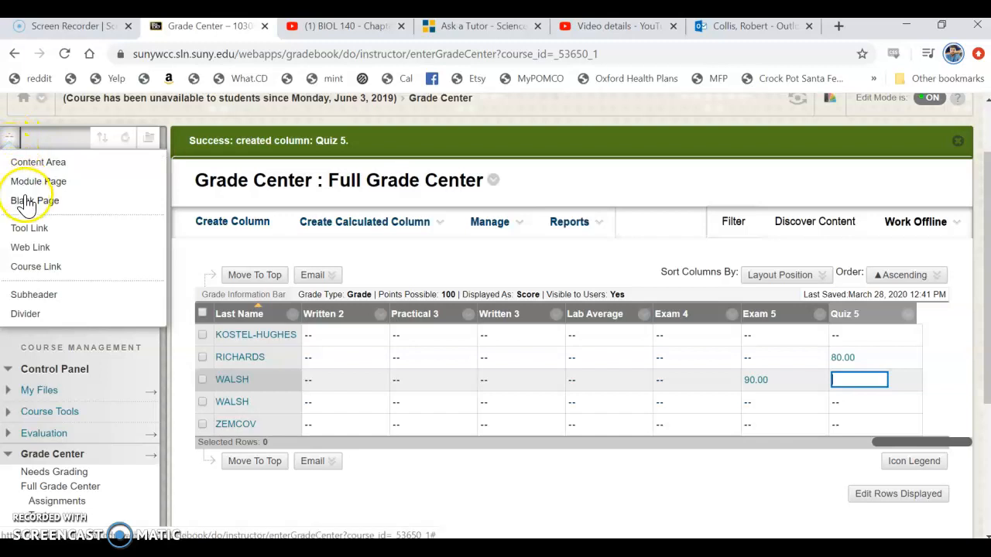
{"action": "left_click", "coordinate": [31, 248]}
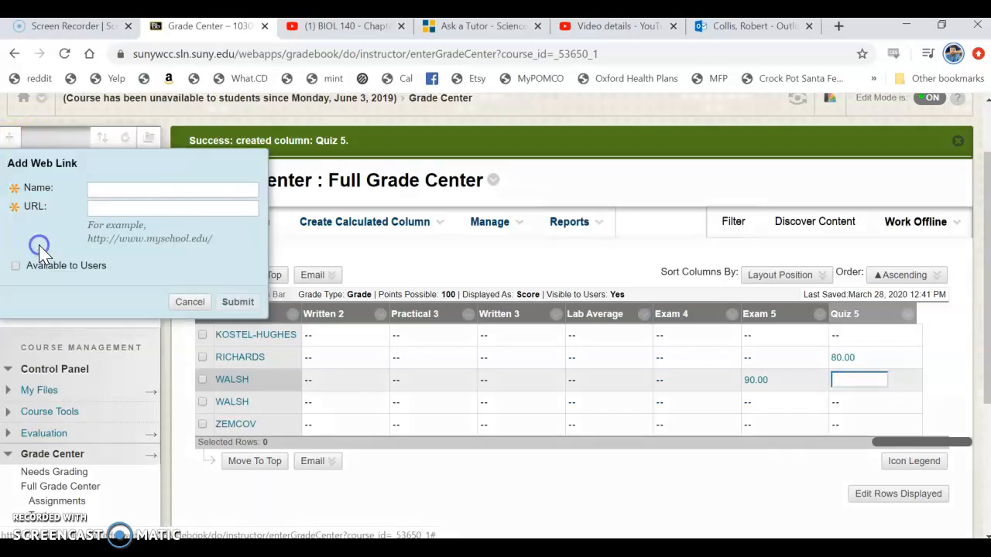
{"action": "right_click", "coordinate": [119, 211]}
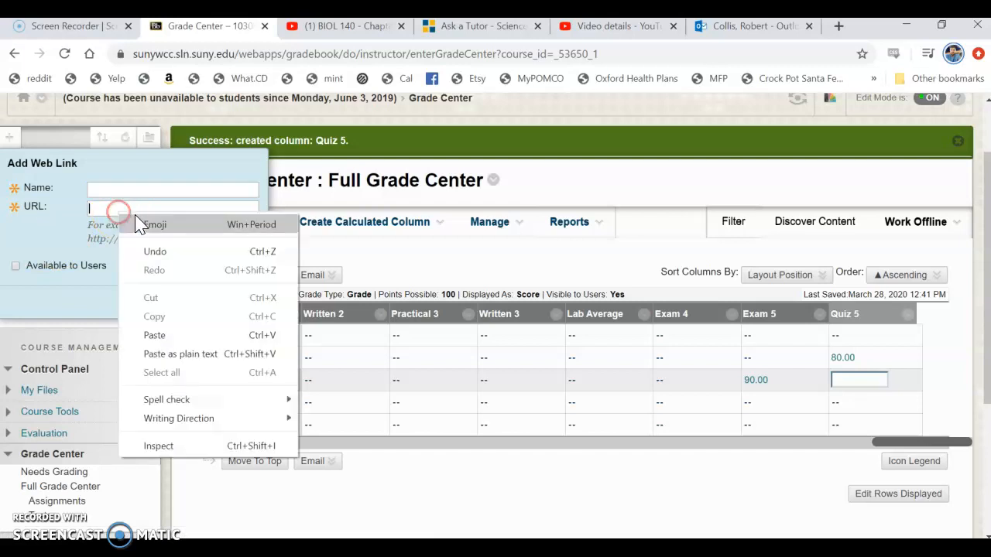
{"action": "left_click", "coordinate": [182, 334]}
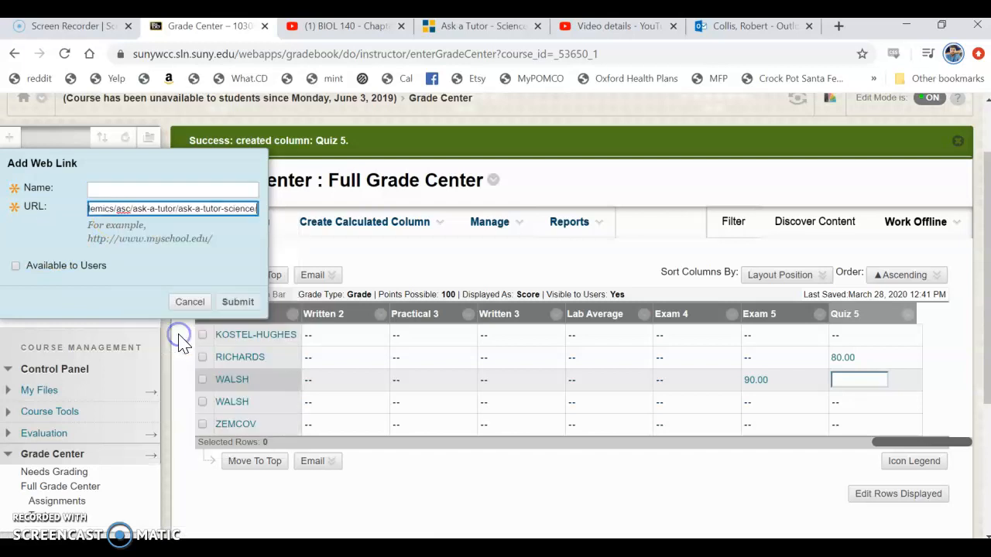
{"action": "left_click", "coordinate": [194, 187]}
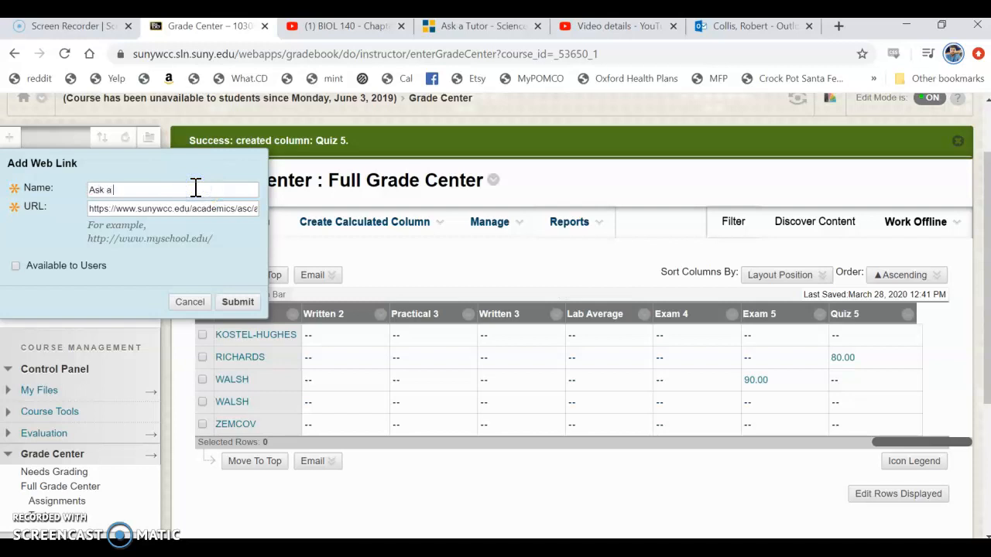
{"action": "left_click", "coordinate": [186, 315]}
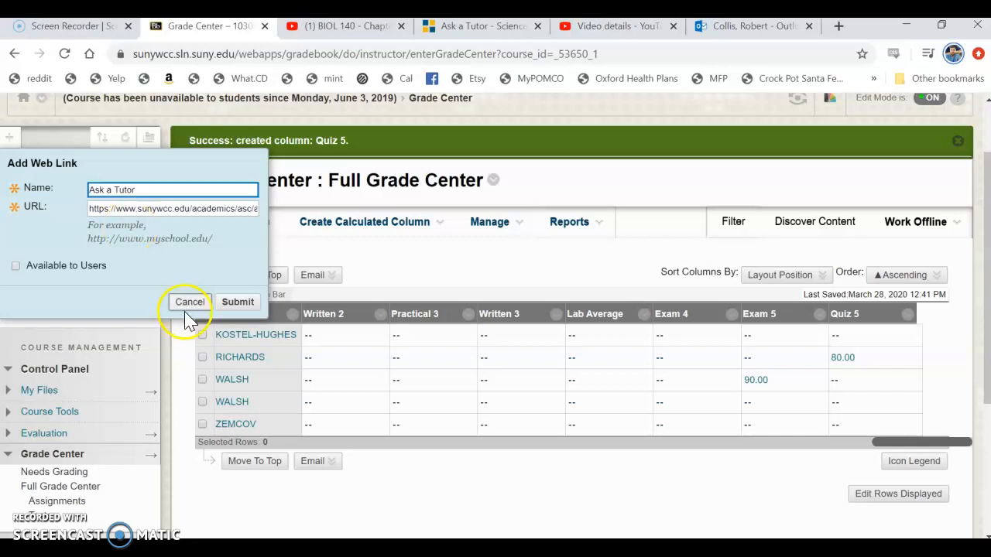
{"action": "left_click", "coordinate": [243, 307]}
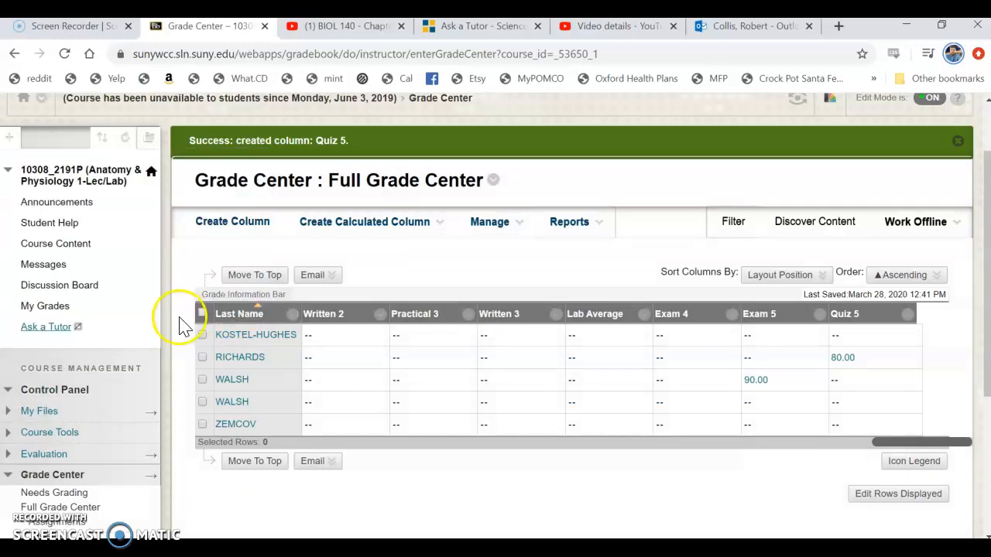
Step: Open the Ask a Tutor link from the course menu, check the embedded form, and return to the Grade Center
{"action": "left_click", "coordinate": [132, 329]}
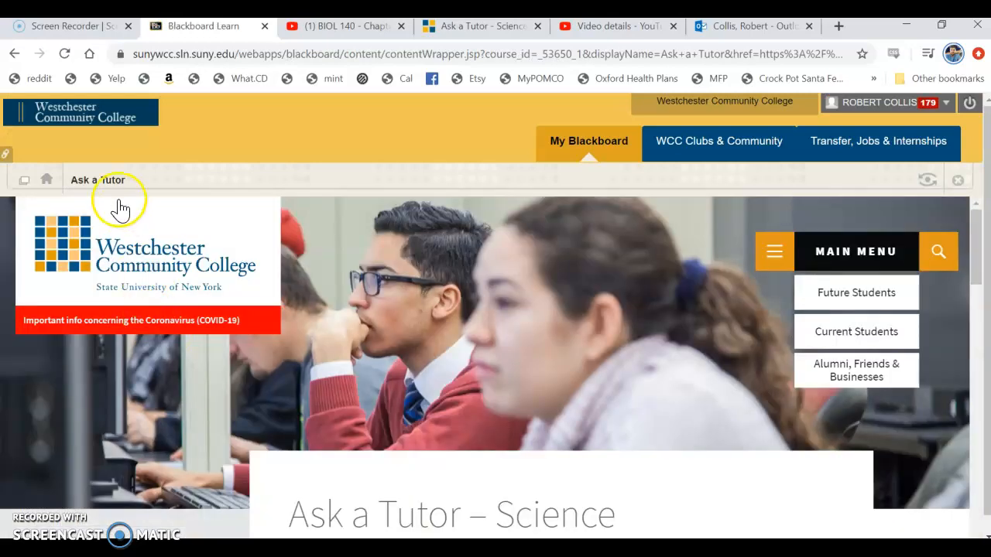
{"action": "scroll", "coordinate": [276, 301], "scroll_direction": "down", "scroll_amount": 5}
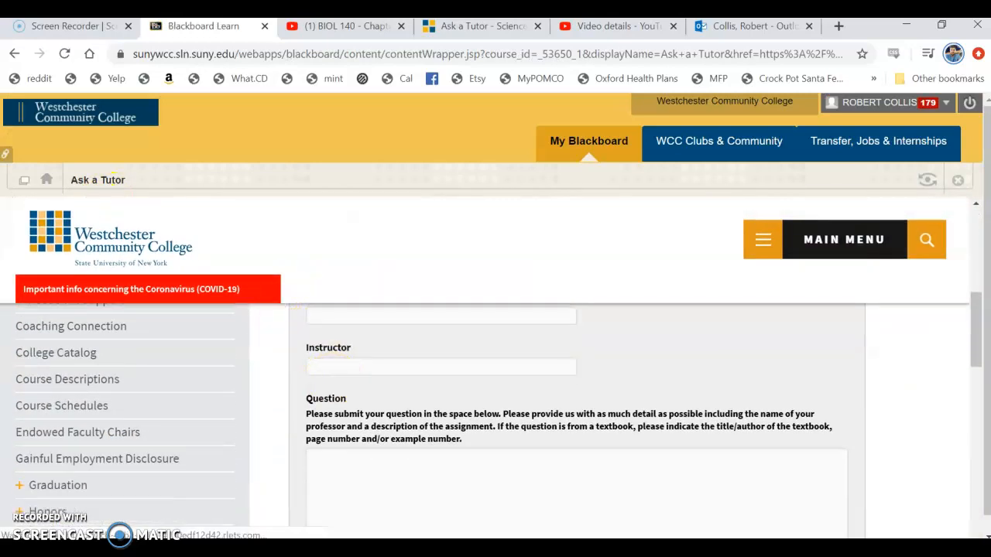
{"action": "scroll", "coordinate": [730, 328], "scroll_direction": "up", "scroll_amount": 5}
{"action": "scroll", "coordinate": [838, 400], "scroll_direction": "down", "scroll_amount": 1}
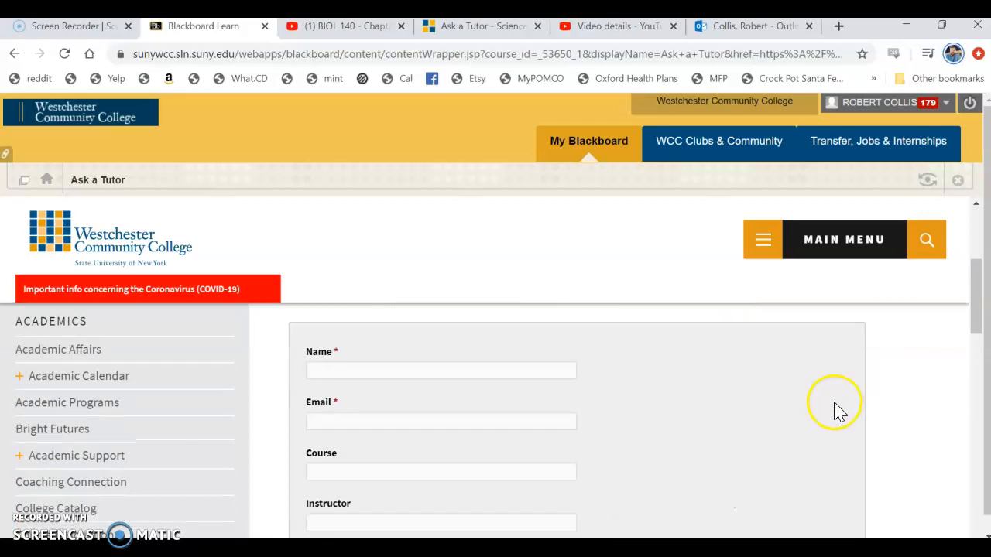
{"action": "scroll", "coordinate": [836, 414], "scroll_direction": "down", "scroll_amount": 4}
{"action": "scroll", "coordinate": [836, 414], "scroll_direction": "up", "scroll_amount": 7}
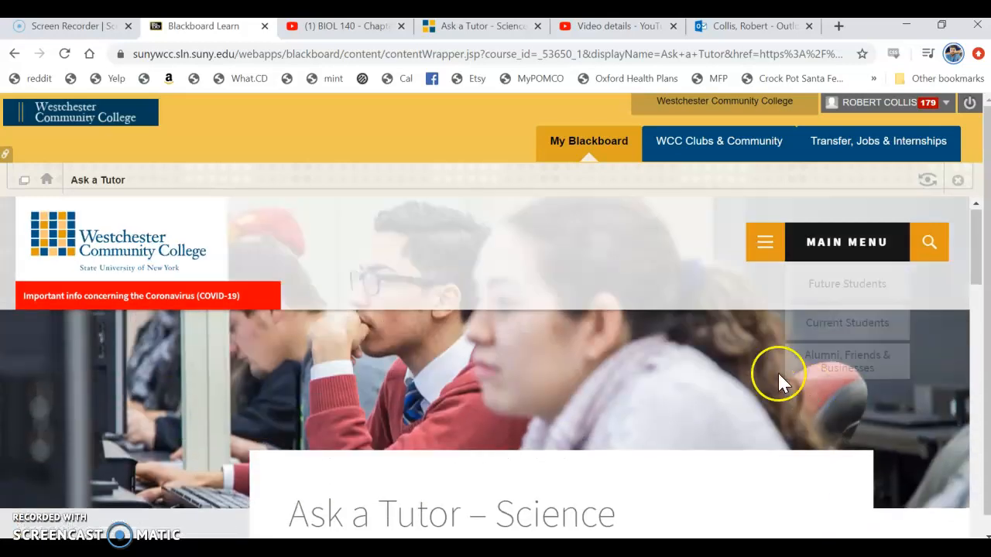
{"action": "left_click", "coordinate": [16, 55]}
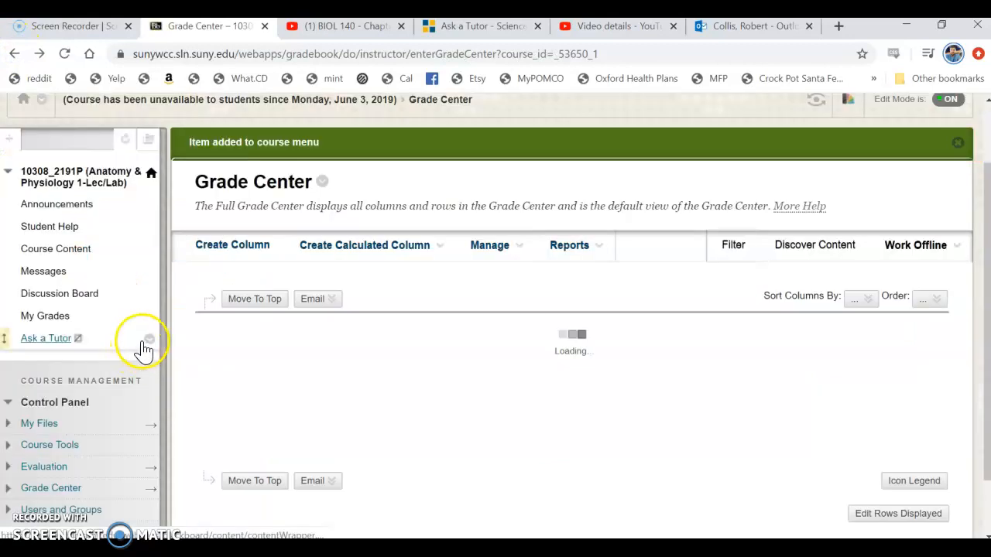
Step: Show the Ask a Tutor link in the course menu so that it is available to students
{"action": "left_click", "coordinate": [148, 330]}
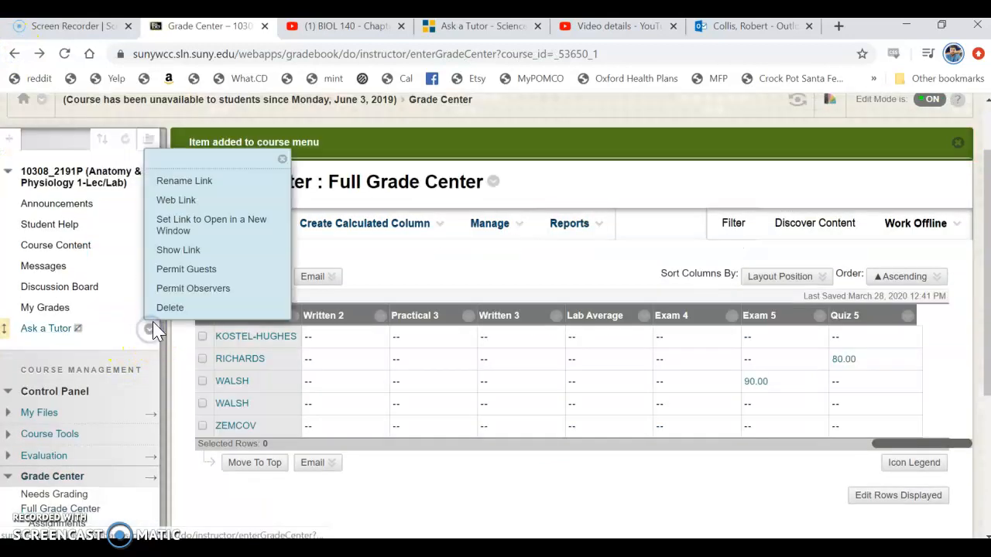
{"action": "left_click", "coordinate": [193, 249]}
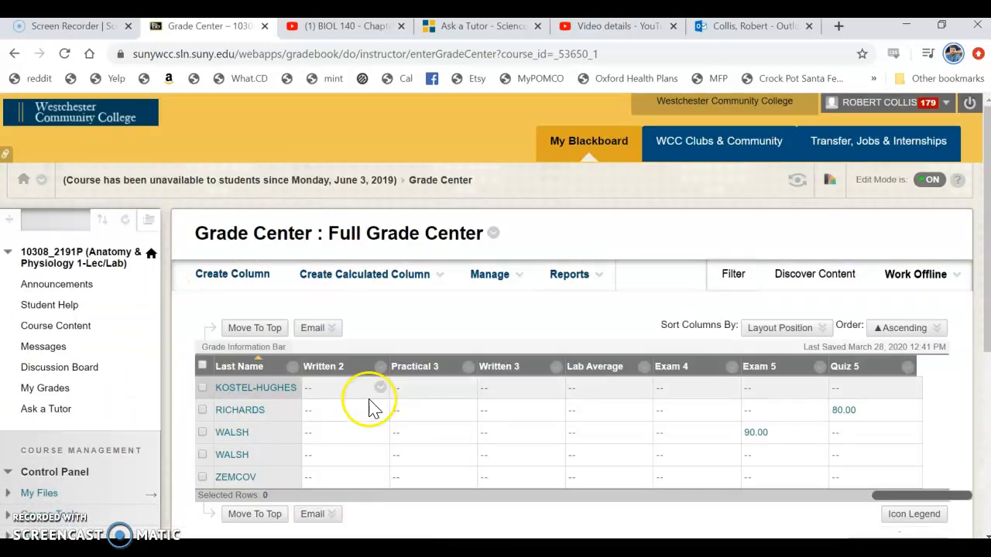
{"action": "scroll", "coordinate": [370, 408], "scroll_direction": "down", "scroll_amount": 1}
{"action": "scroll", "coordinate": [370, 408], "scroll_direction": "down", "scroll_amount": 1}
{"action": "scroll", "coordinate": [370, 409], "scroll_direction": "up", "scroll_amount": 2}
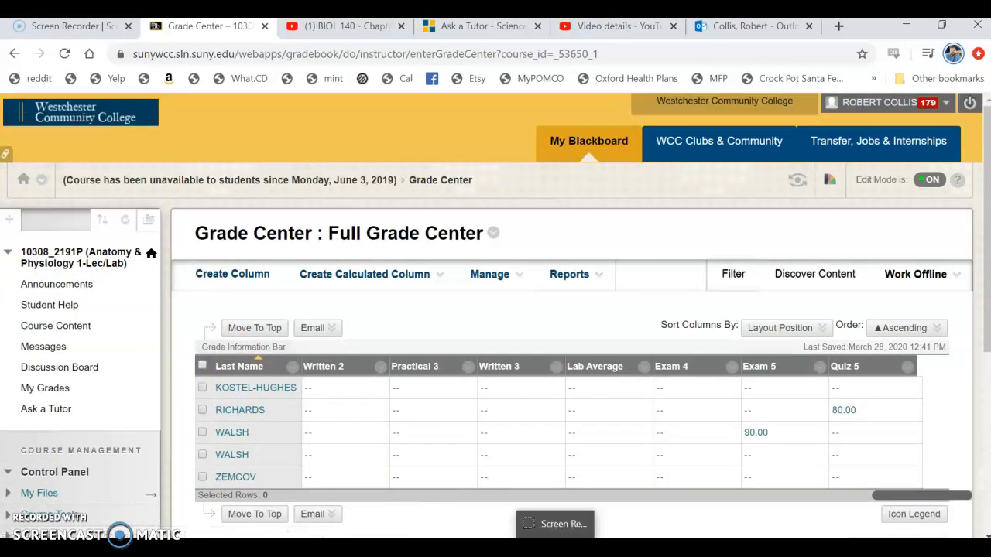
Step: Add a tool link named "Collaborate" of type Blackboard Collaborate Ultra to the course menu and make it available to users
{"action": "scroll", "coordinate": [411, 400], "scroll_direction": "down", "scroll_amount": 1}
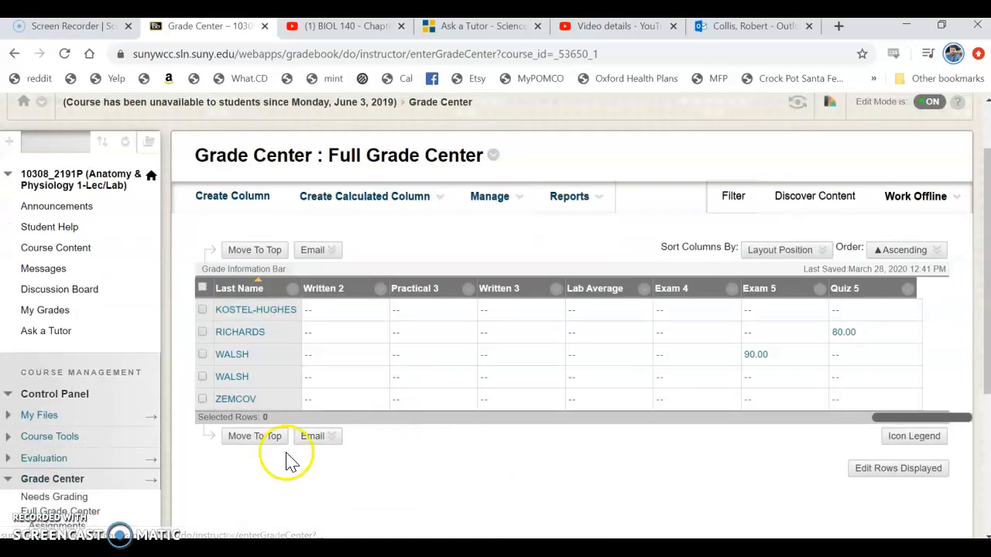
{"action": "left_click", "coordinate": [10, 142]}
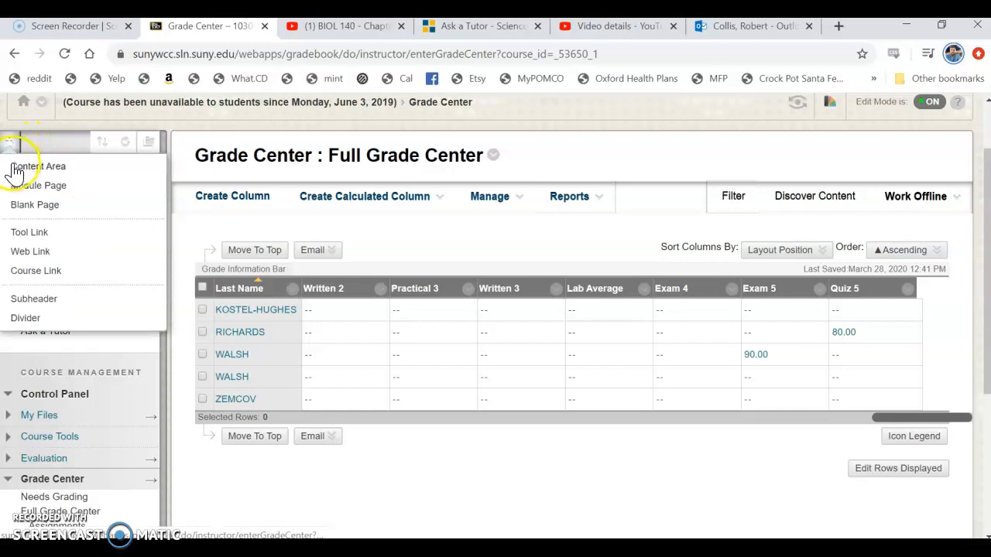
{"action": "left_click", "coordinate": [31, 232]}
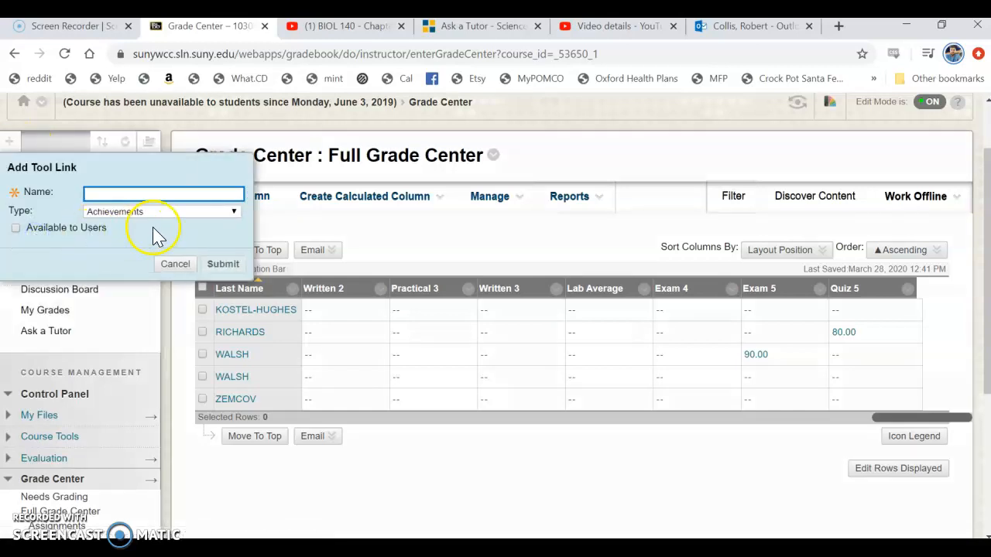
{"action": "left_click", "coordinate": [185, 214]}
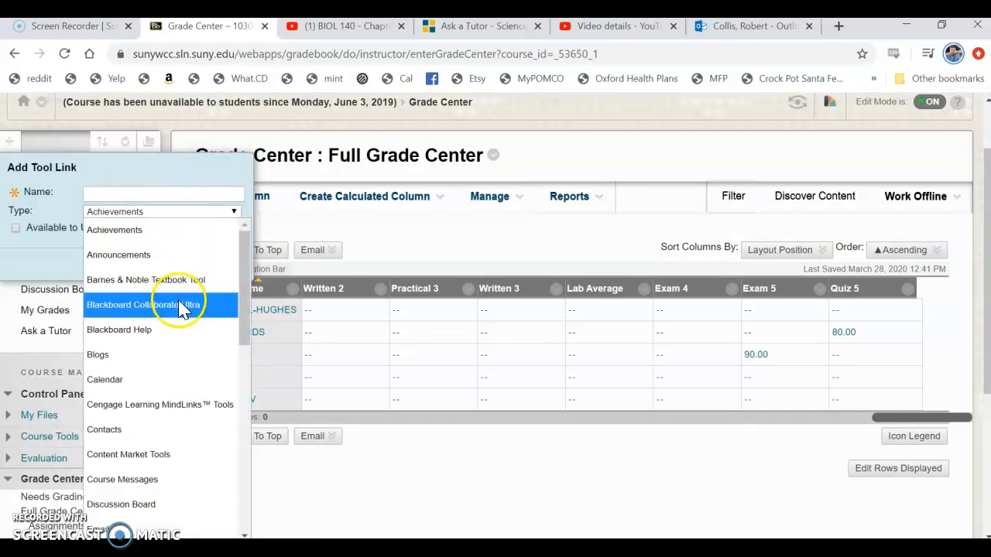
{"action": "left_click", "coordinate": [182, 310]}
{"action": "left_click", "coordinate": [158, 192]}
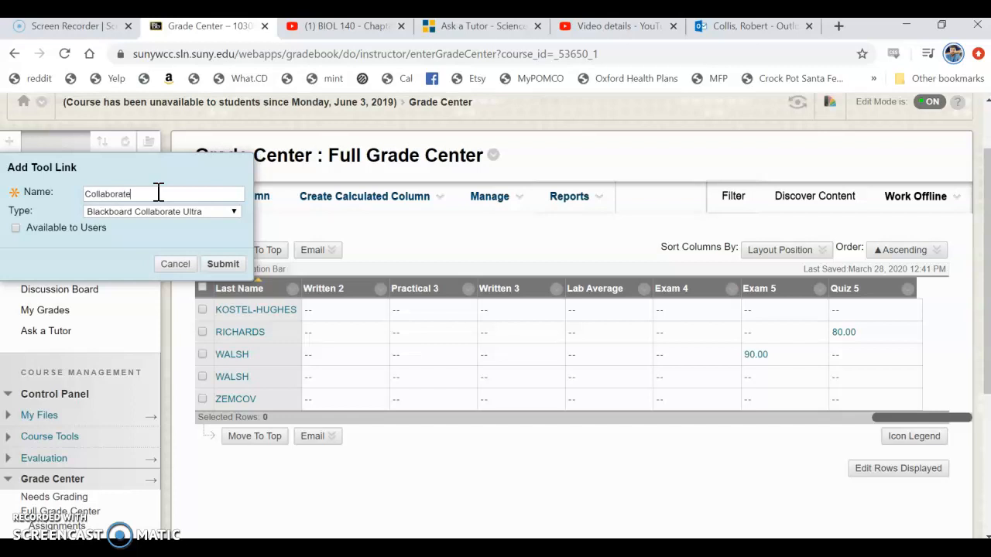
{"action": "left_click", "coordinate": [15, 229]}
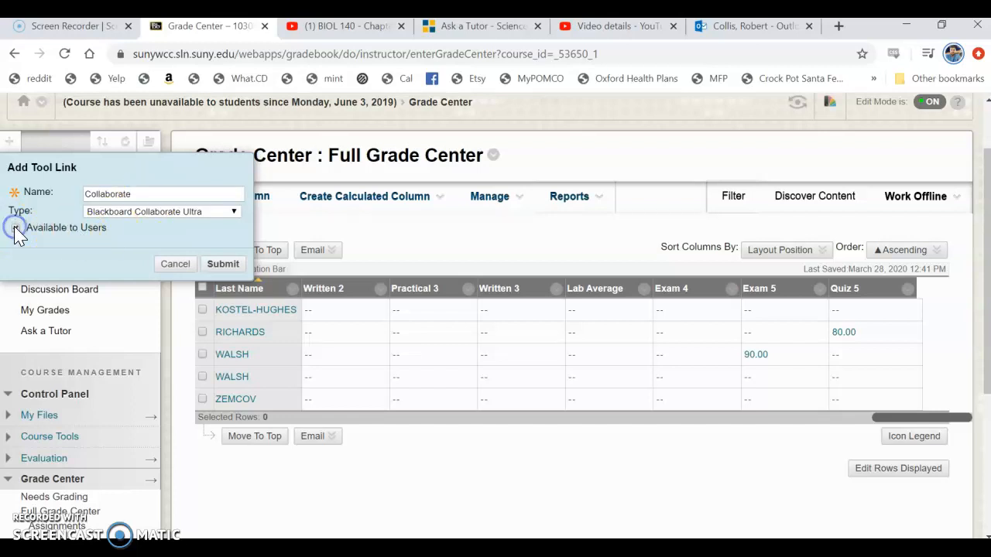
{"action": "left_click", "coordinate": [224, 265]}
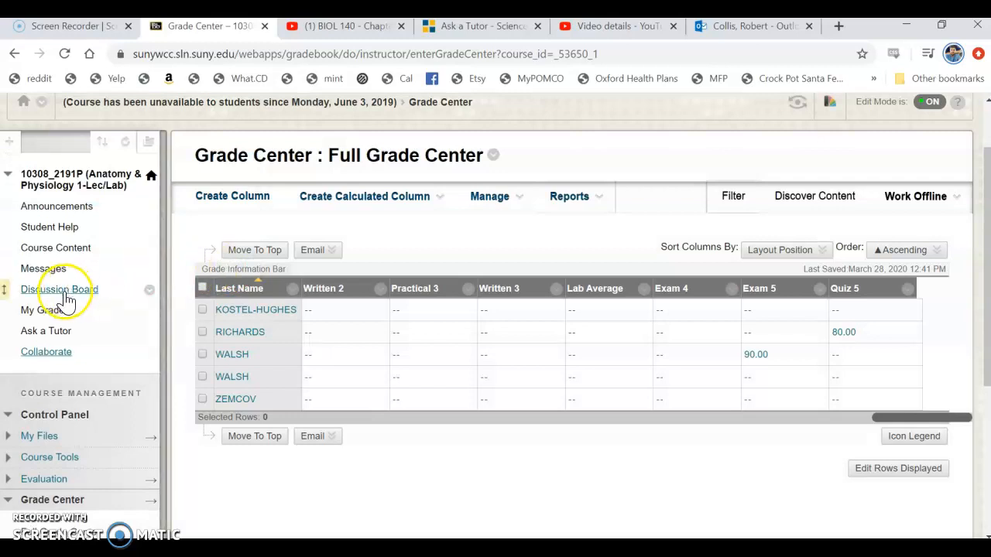
Step: Open the Collaborate link from the course menu and view its Sessions page
{"action": "left_click", "coordinate": [55, 357]}
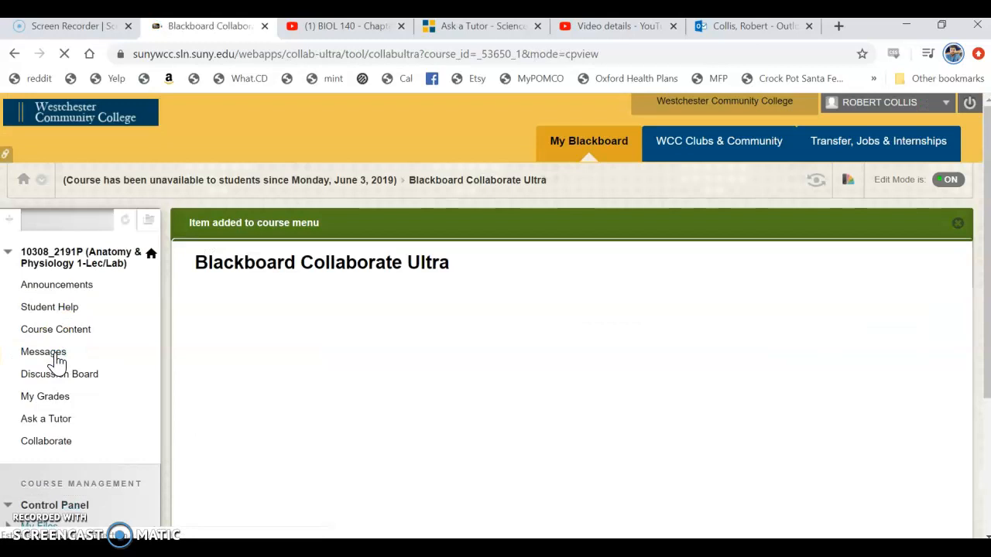
{"action": "scroll", "coordinate": [455, 262], "scroll_direction": "down", "scroll_amount": 1}
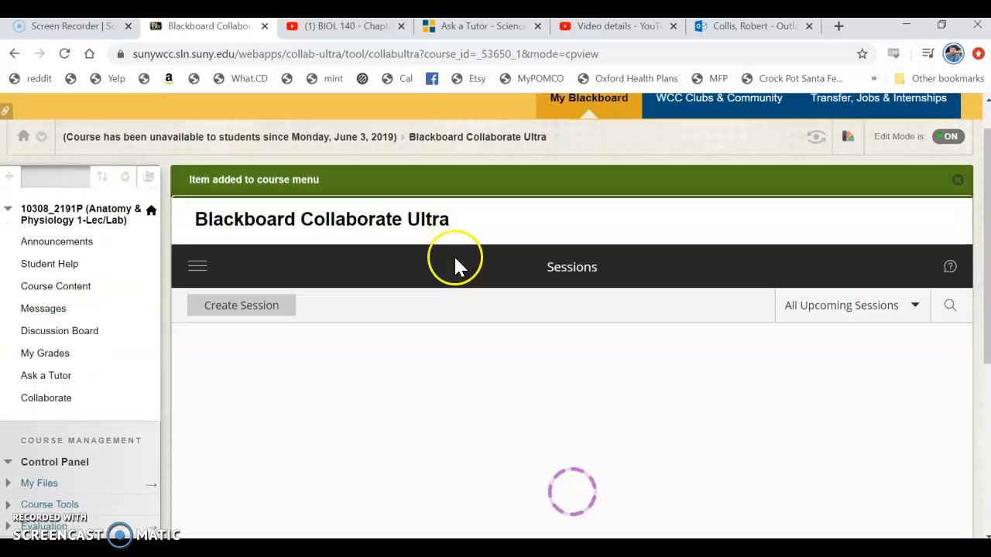